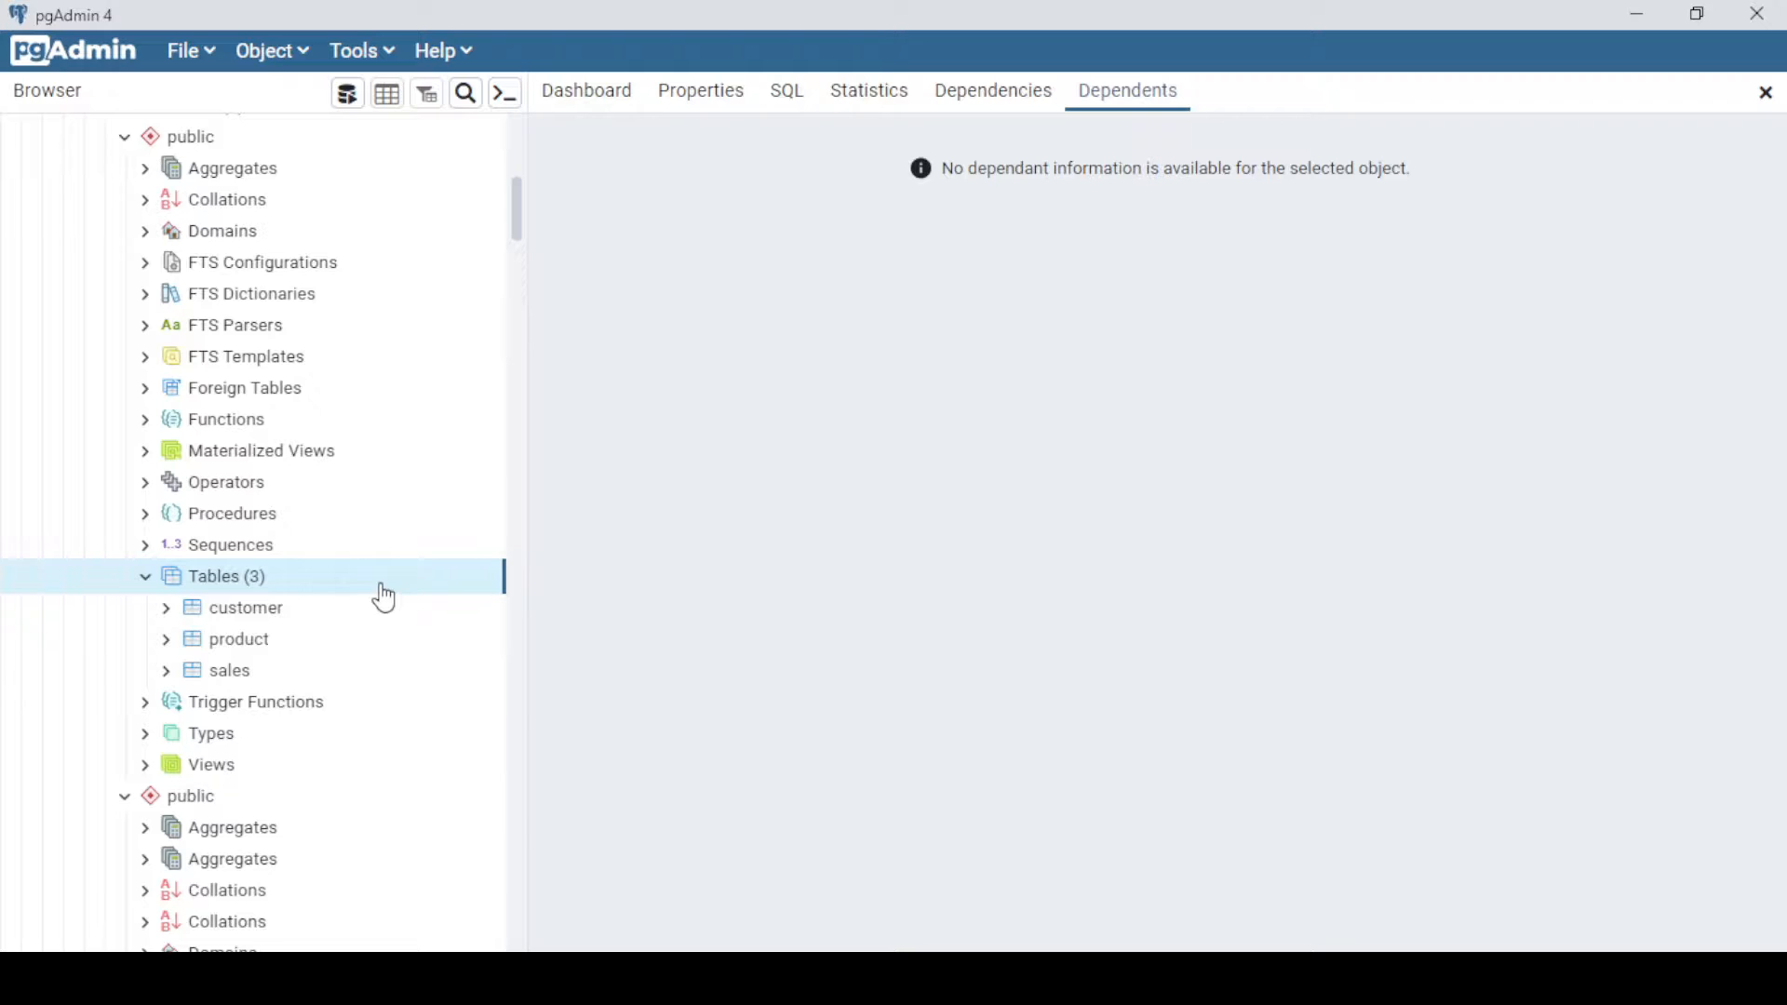
- Open a query editor for the supermarket database's Tables node and start the statement "create table csv ()"
right_click(384, 596)
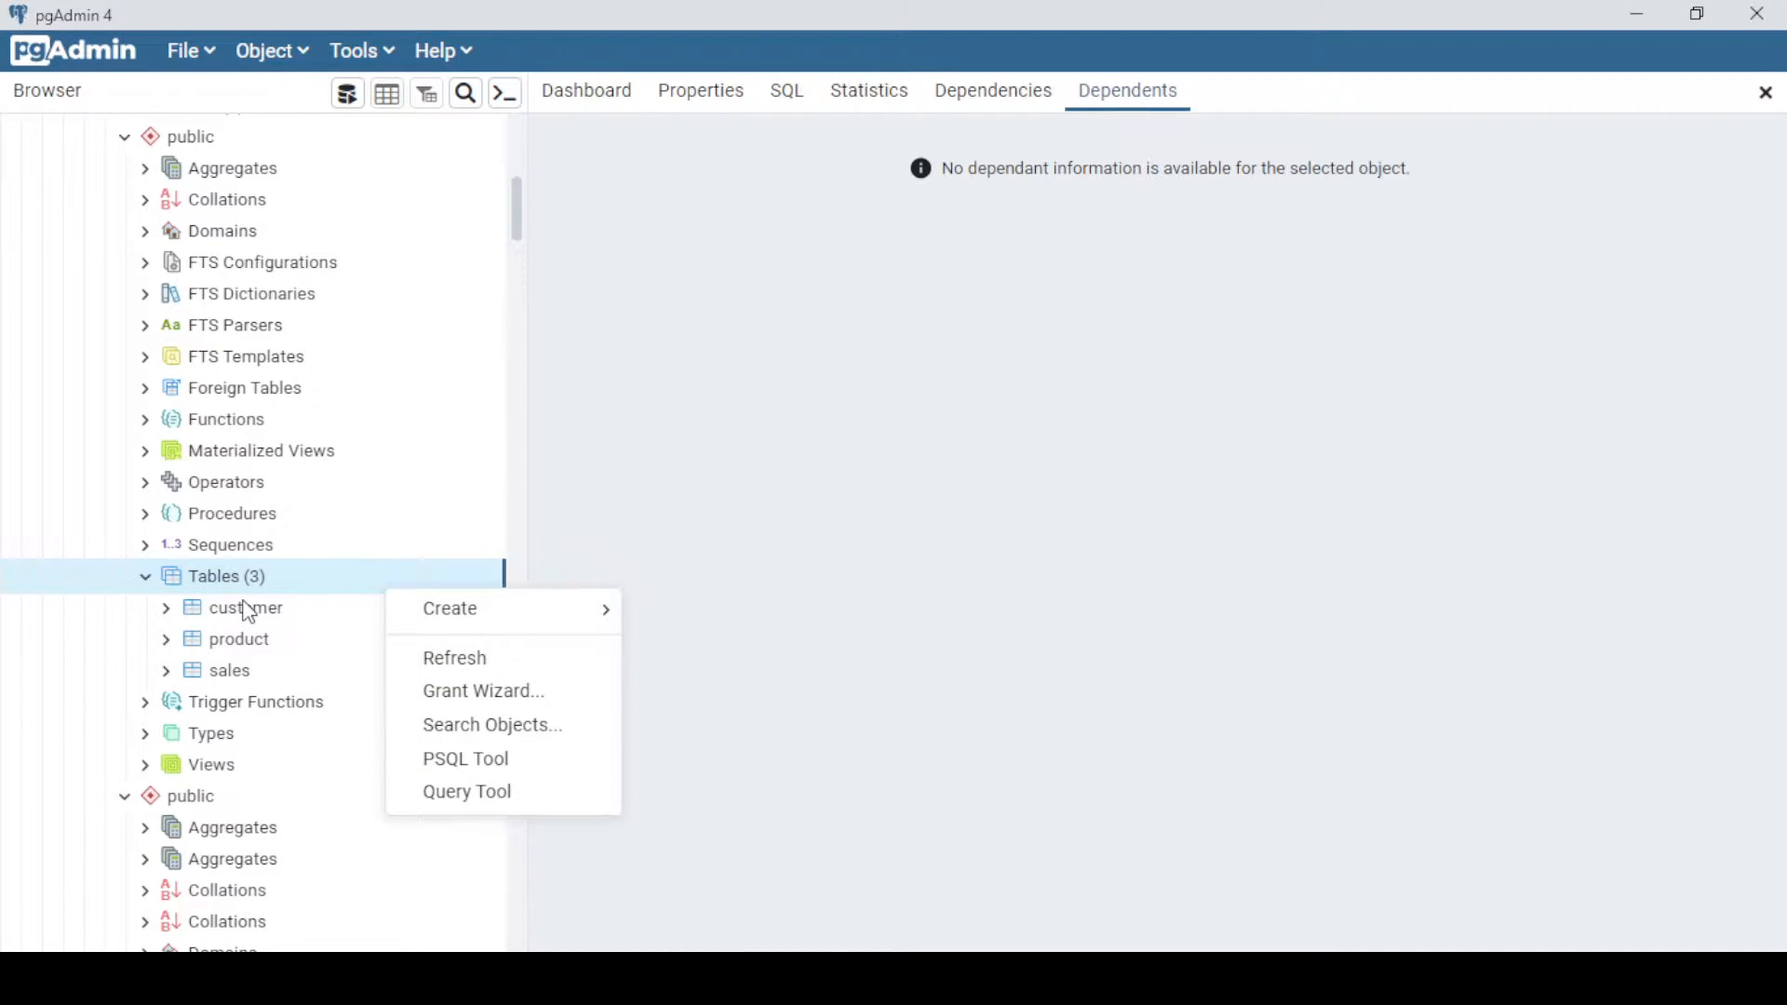
click(495, 799)
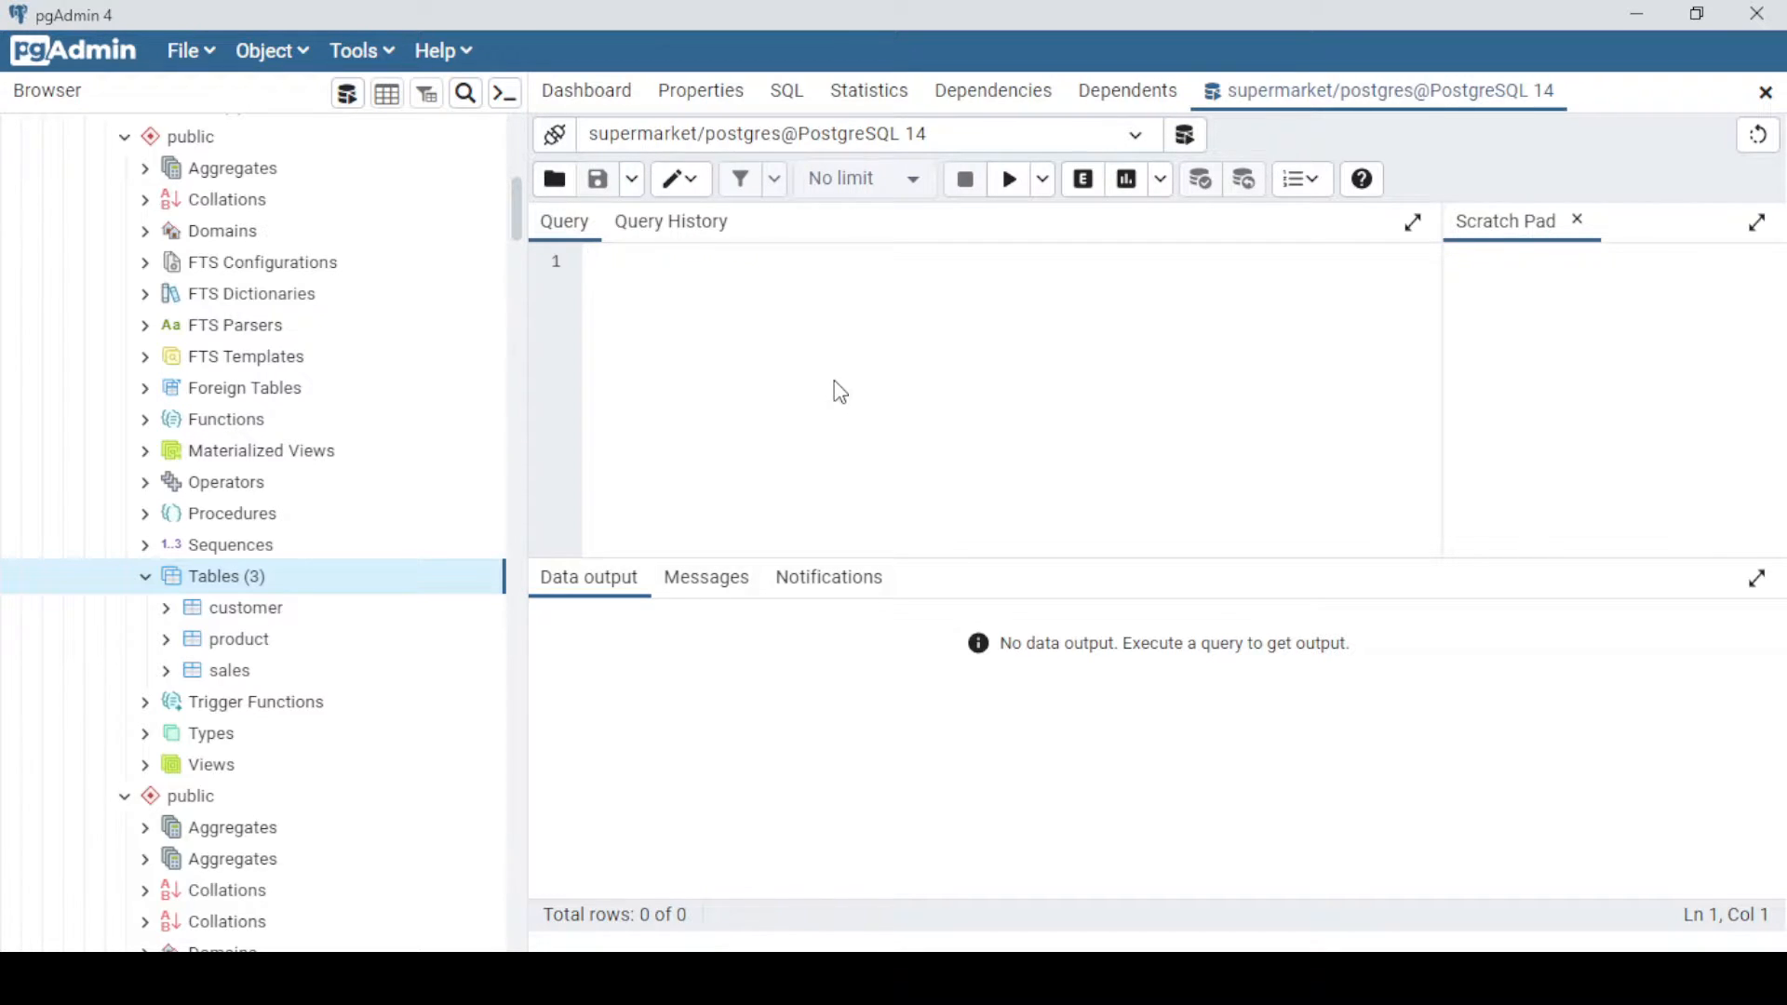
text(create table )
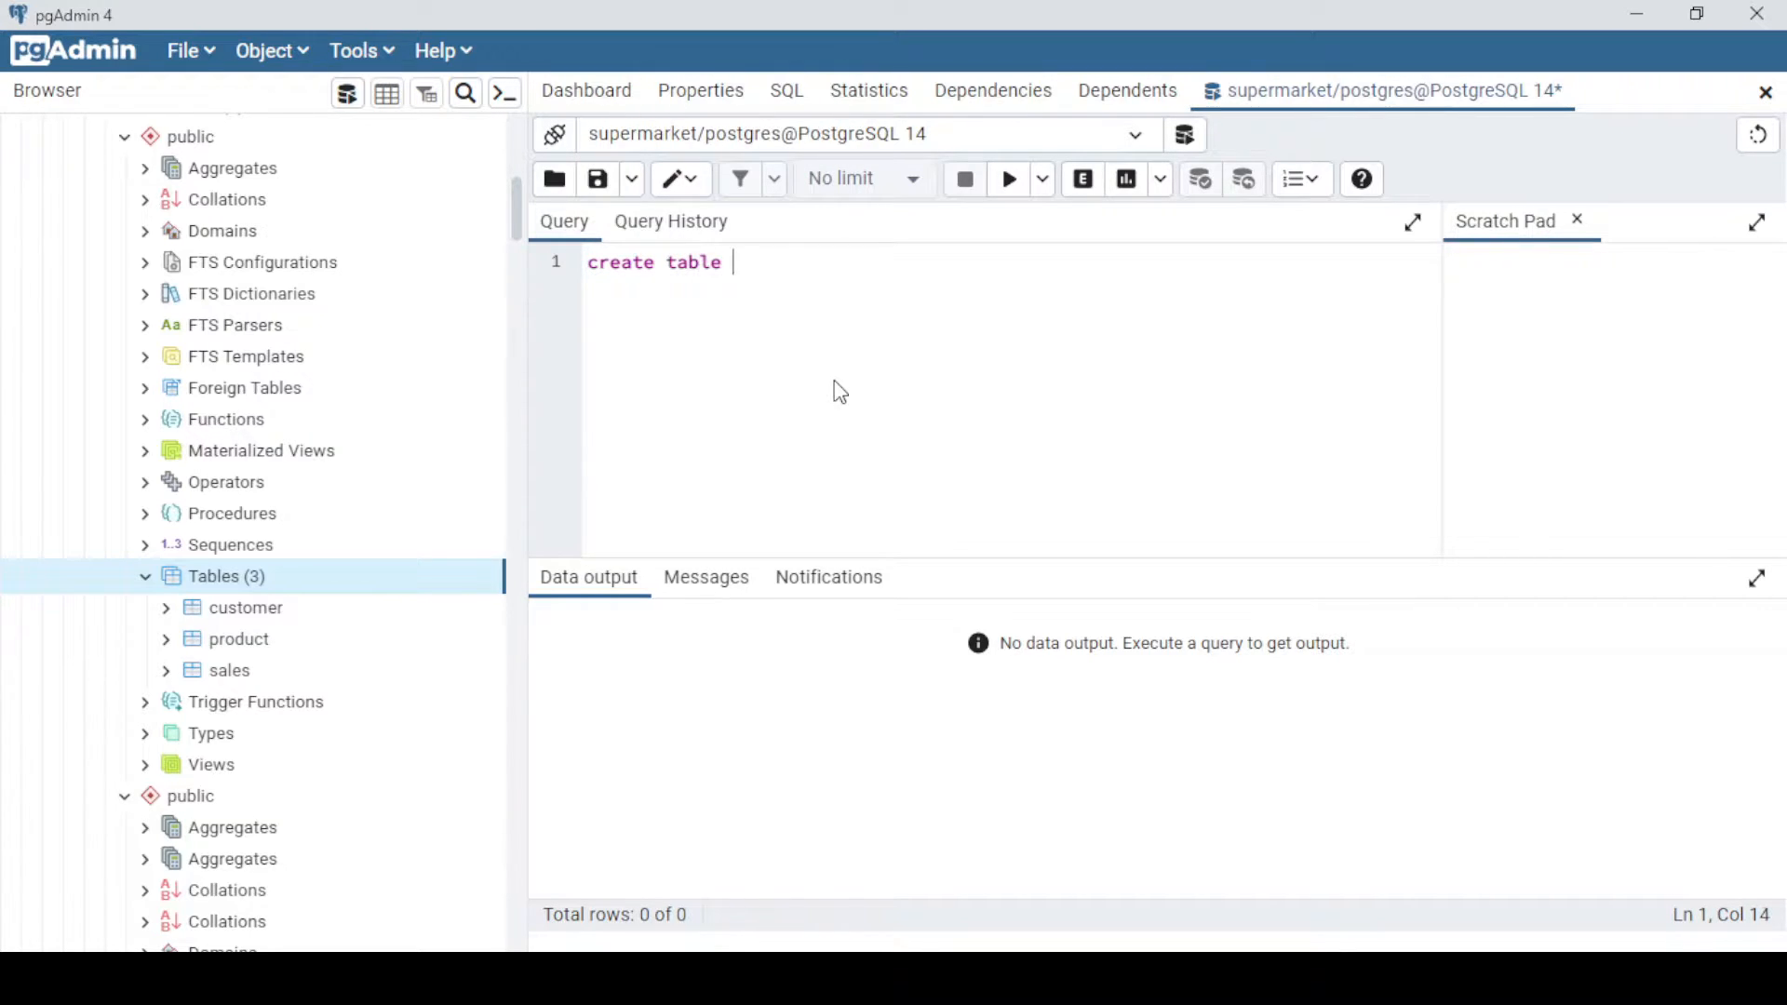
text(csv ())
key(Left)
- Check the Product spreadsheet in Excel and paste its copied header row between the parentheses of the pgAdmin create table statement
click(1020, 967)
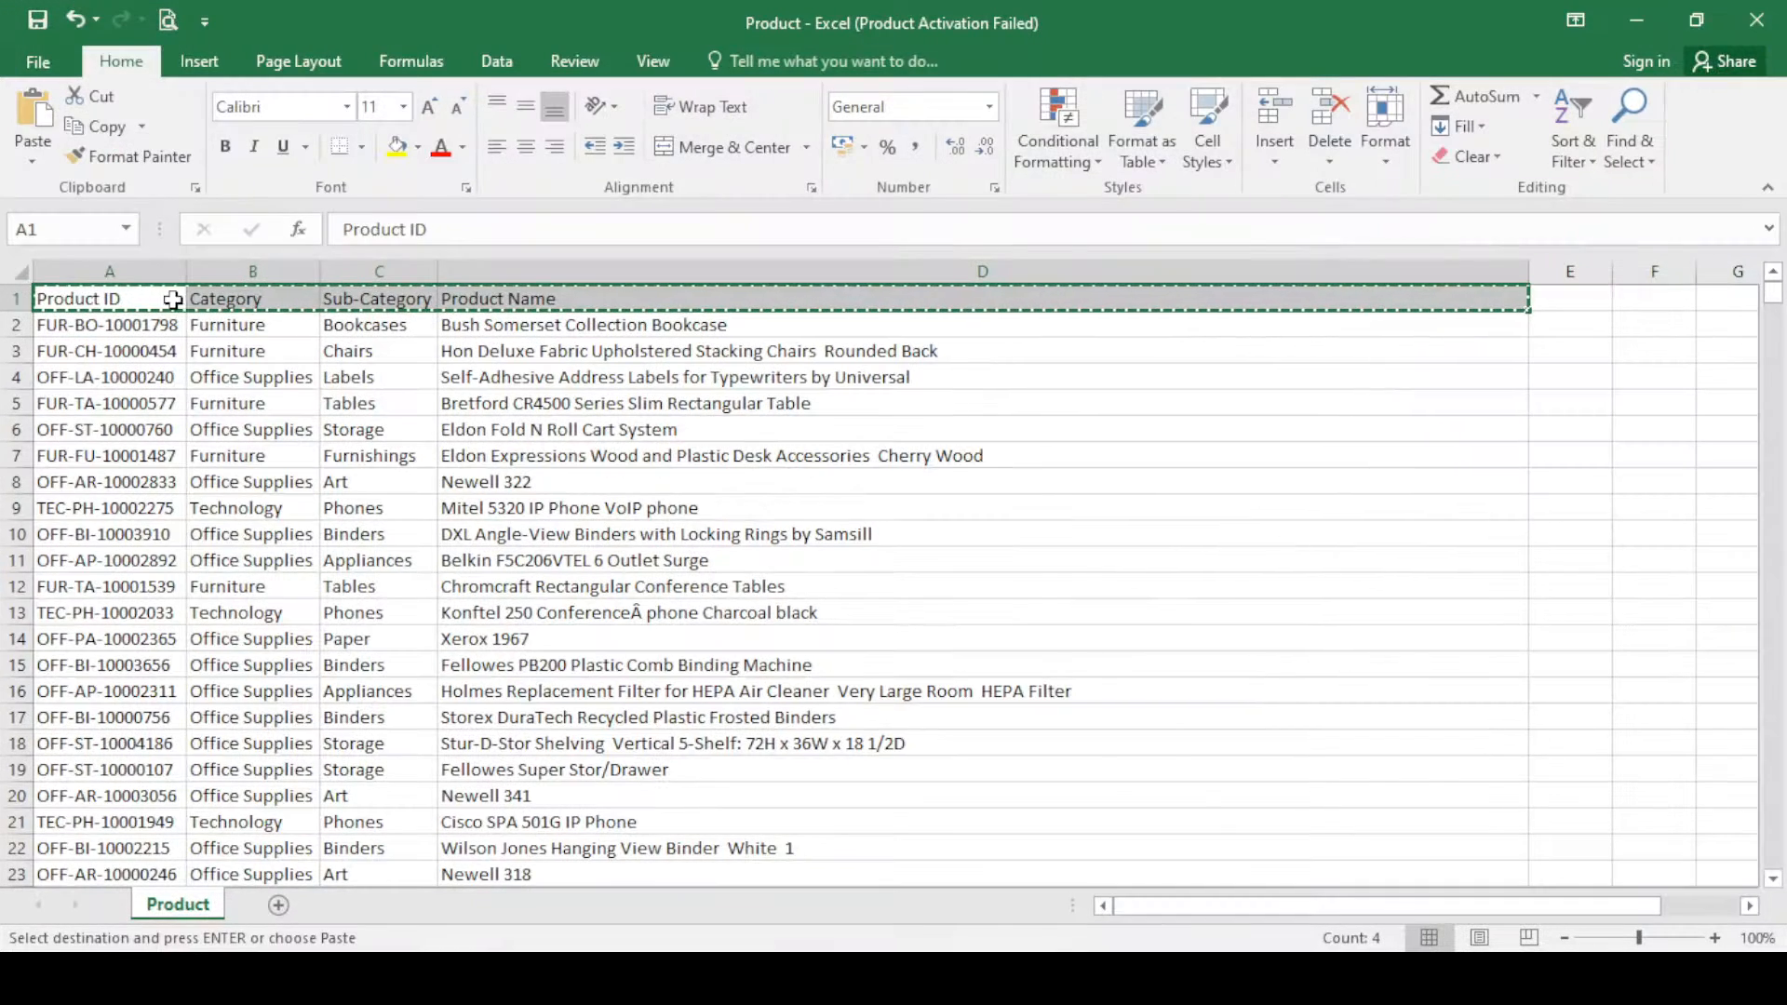
key(alt+Tab)
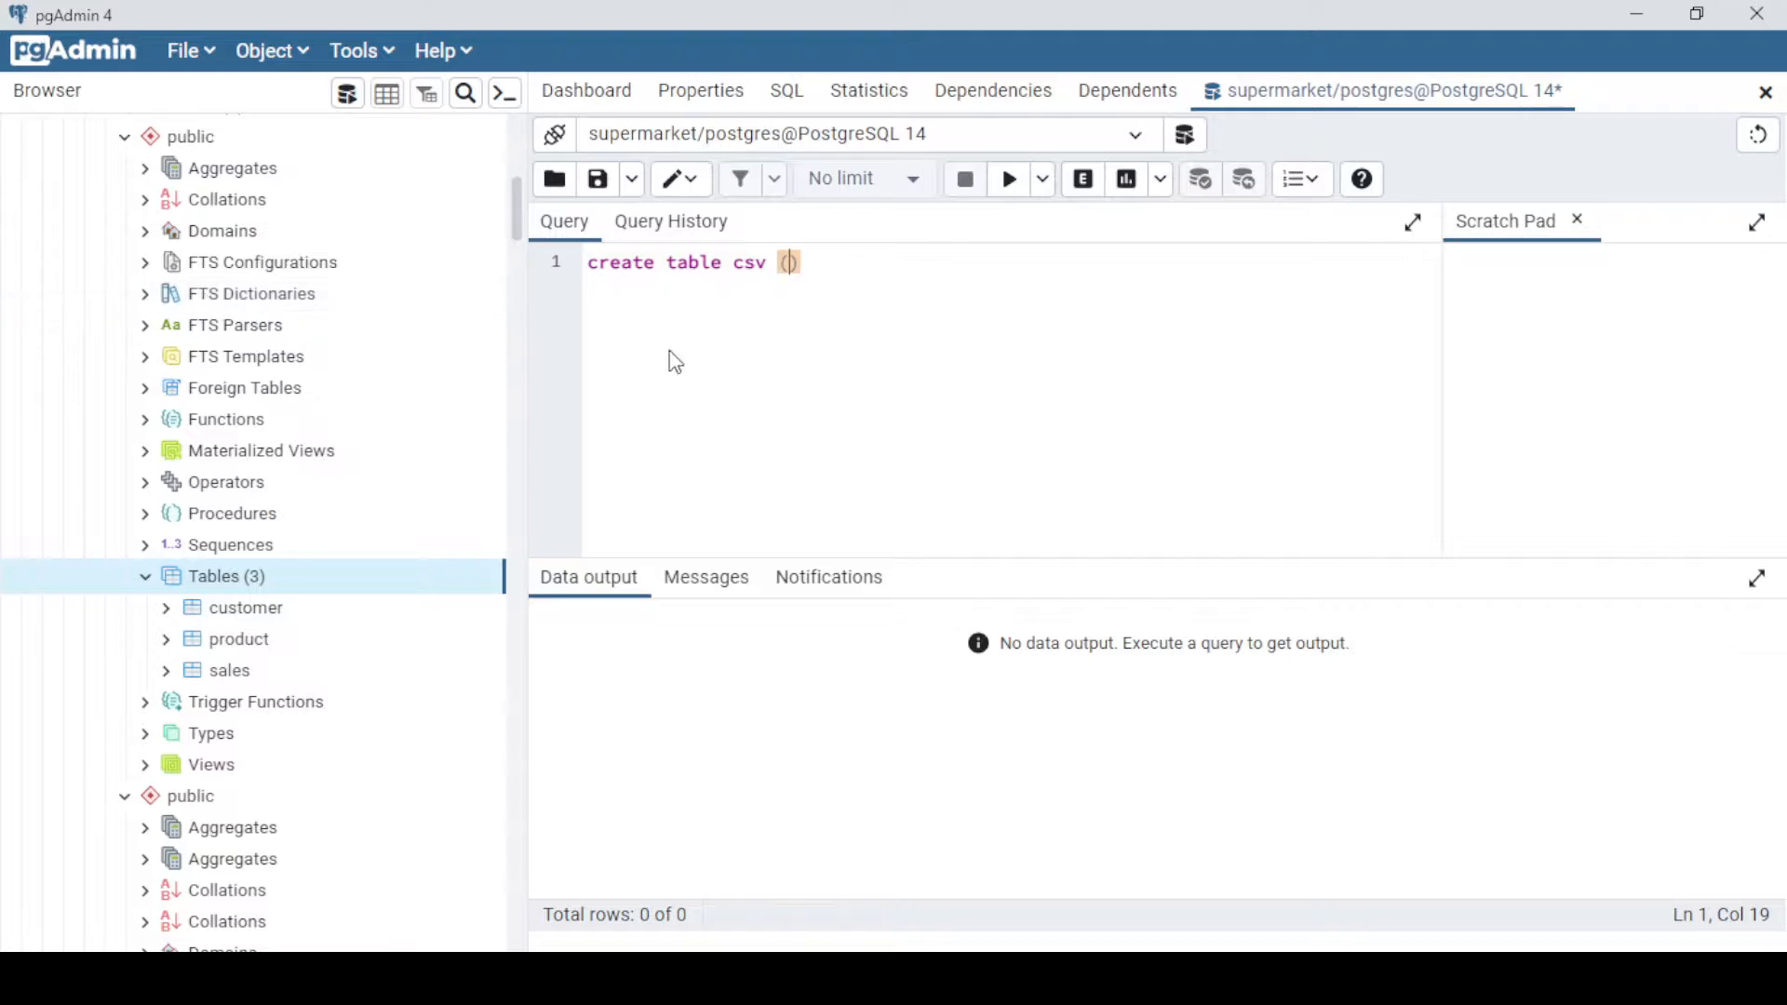
text(Product ID	Category	Sub-Category	Product Name)
- Rename the first column to Product_ID and define it as "varchar primary key", ending with a comma
click(891, 263)
key(Left)
key(BackSpace)
text(_ID)
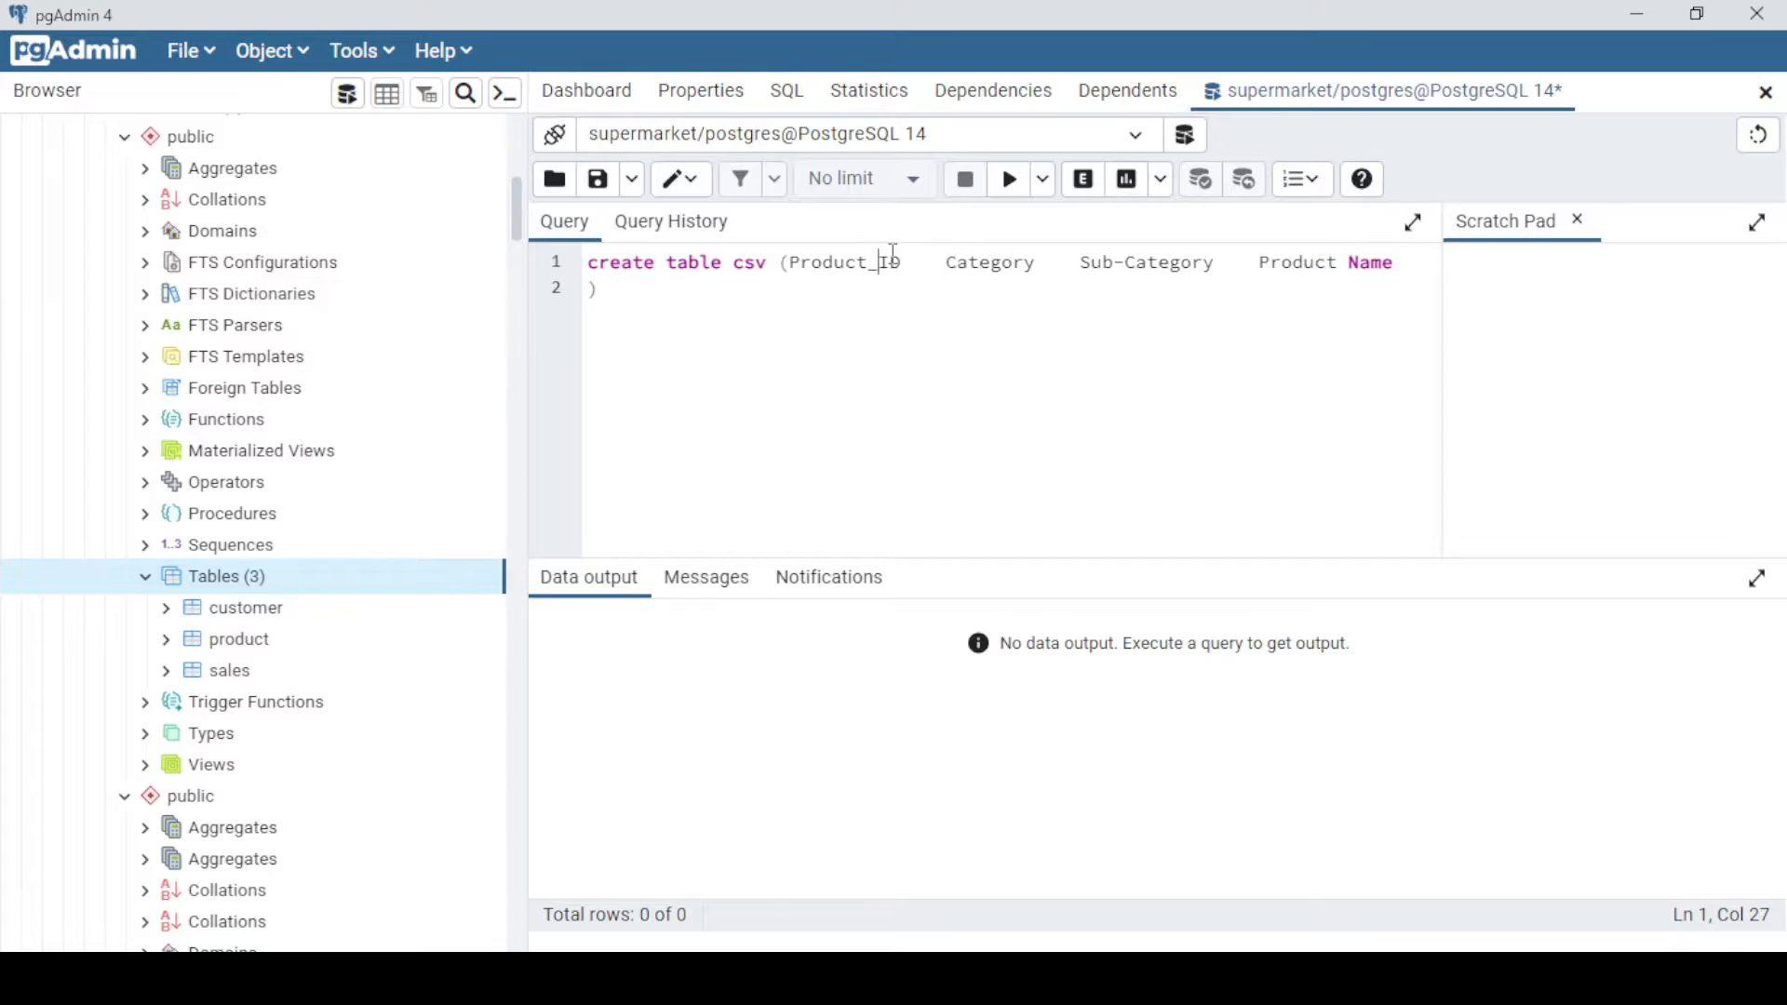
text( varchar)
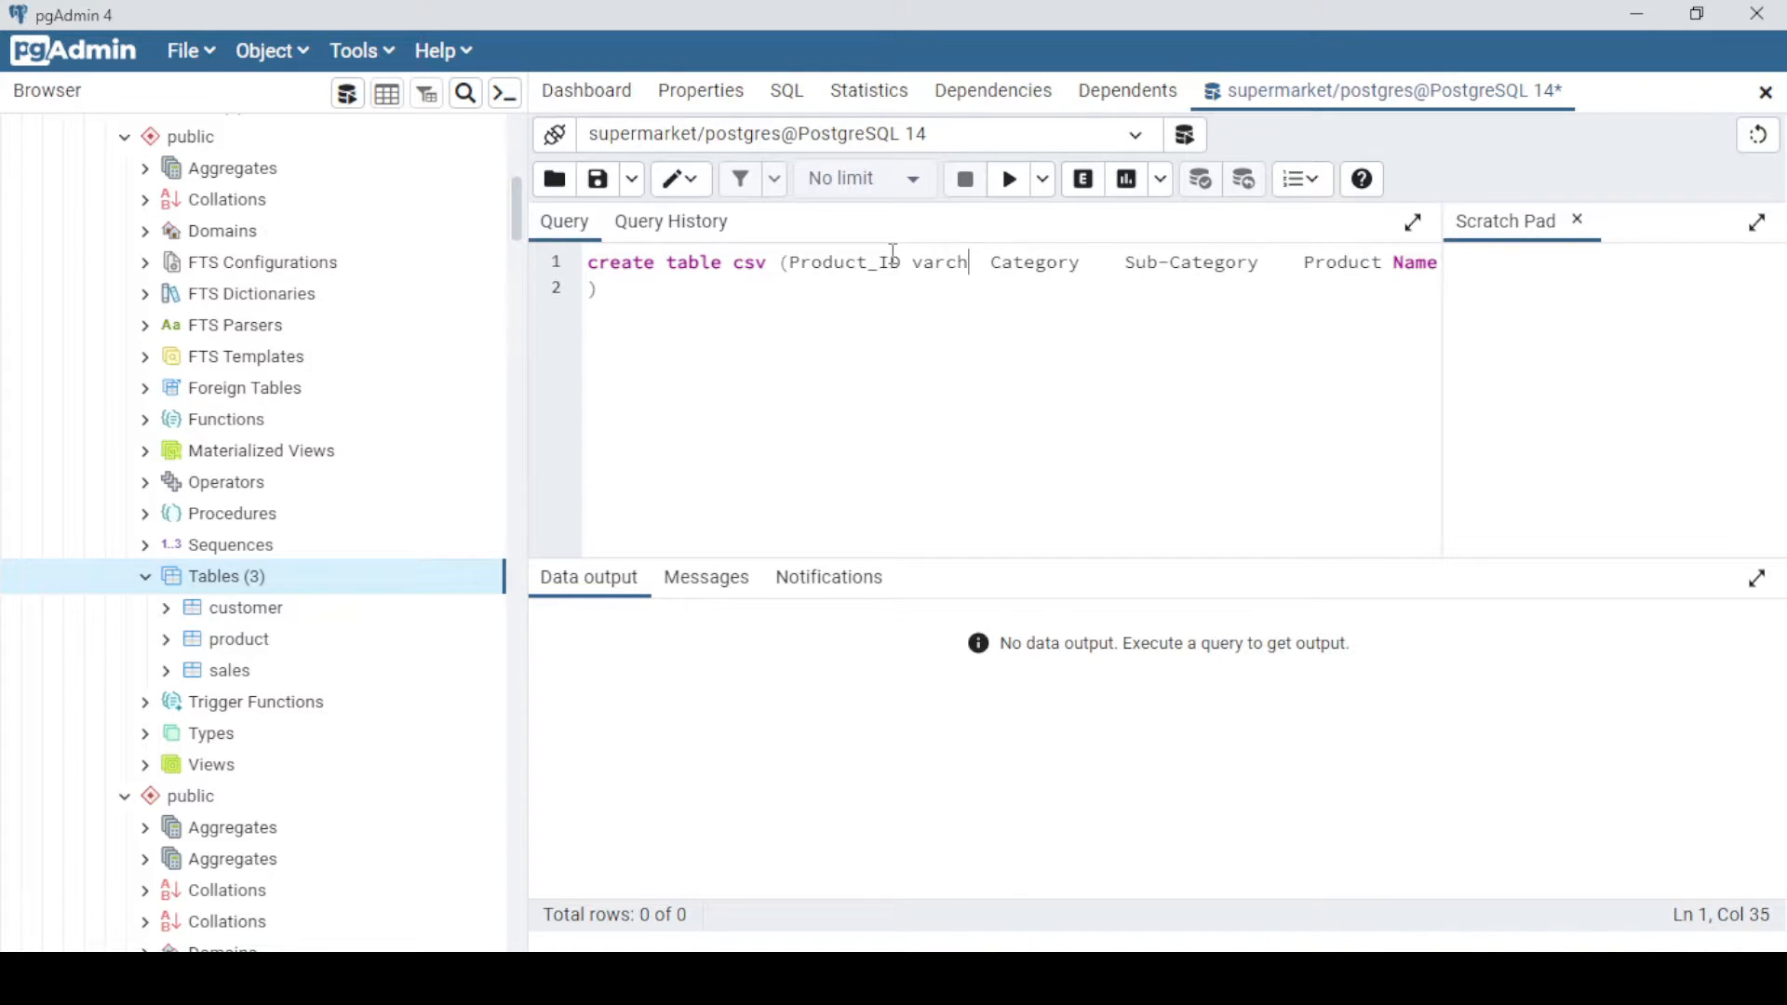
text( prima)
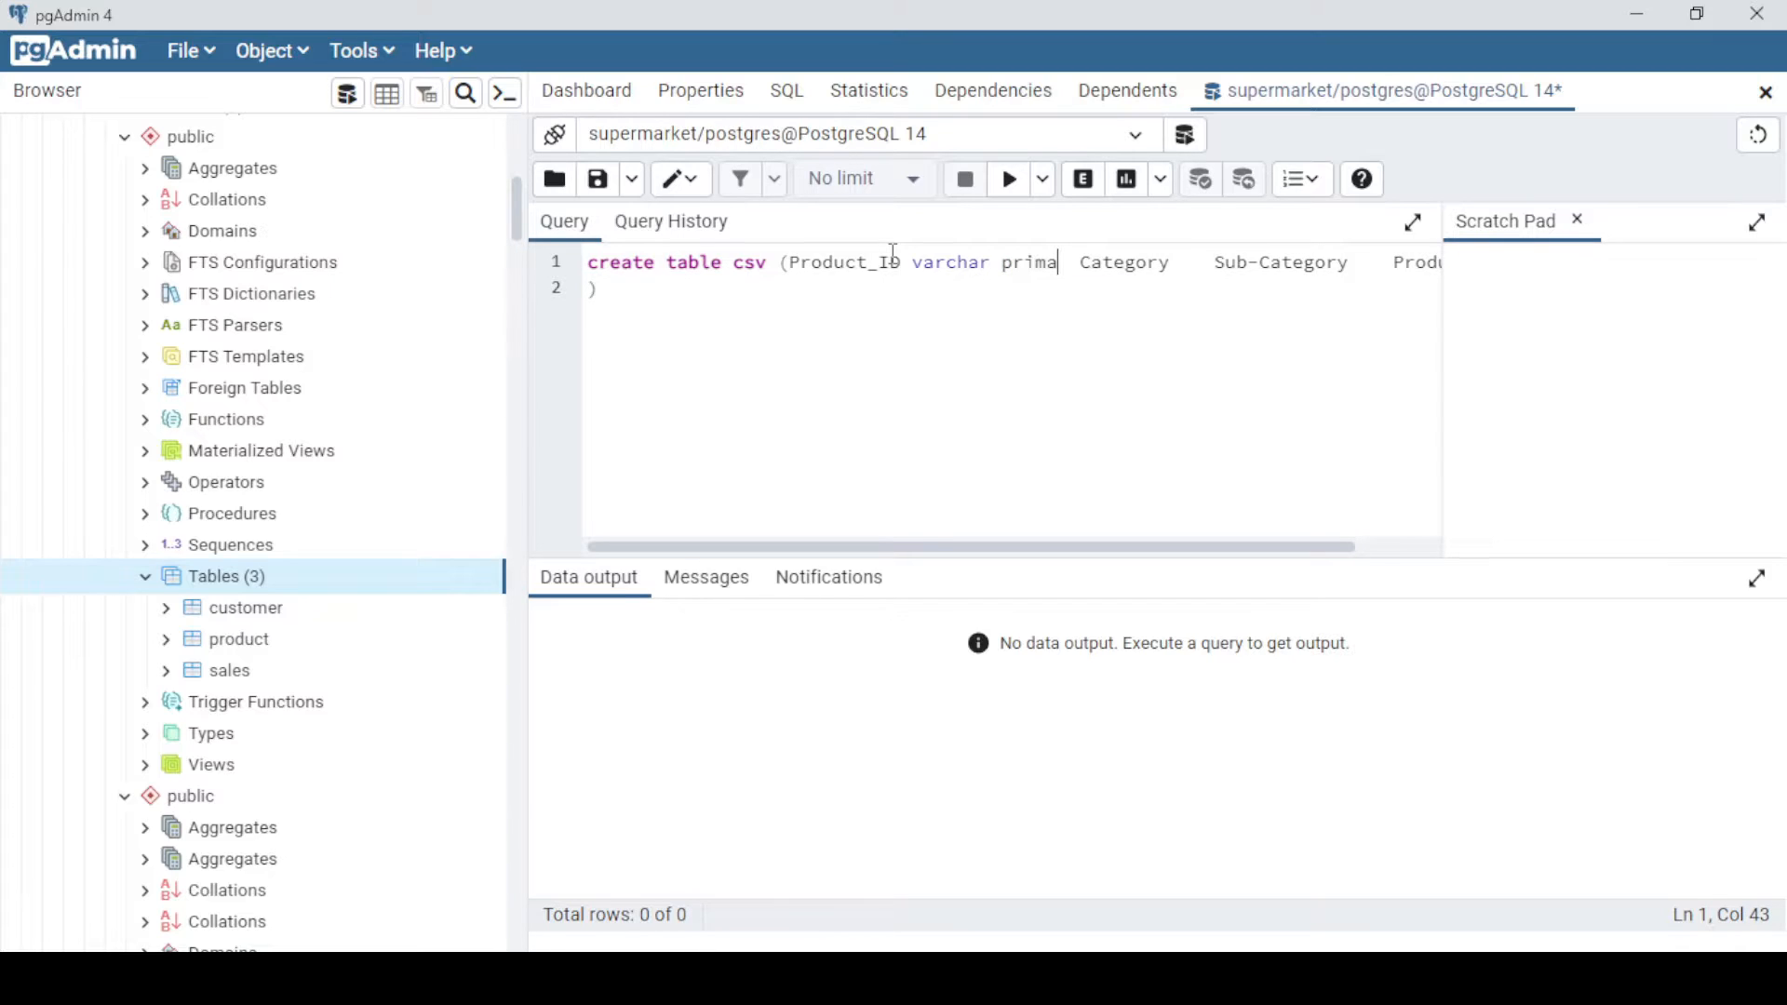
text(ry key)
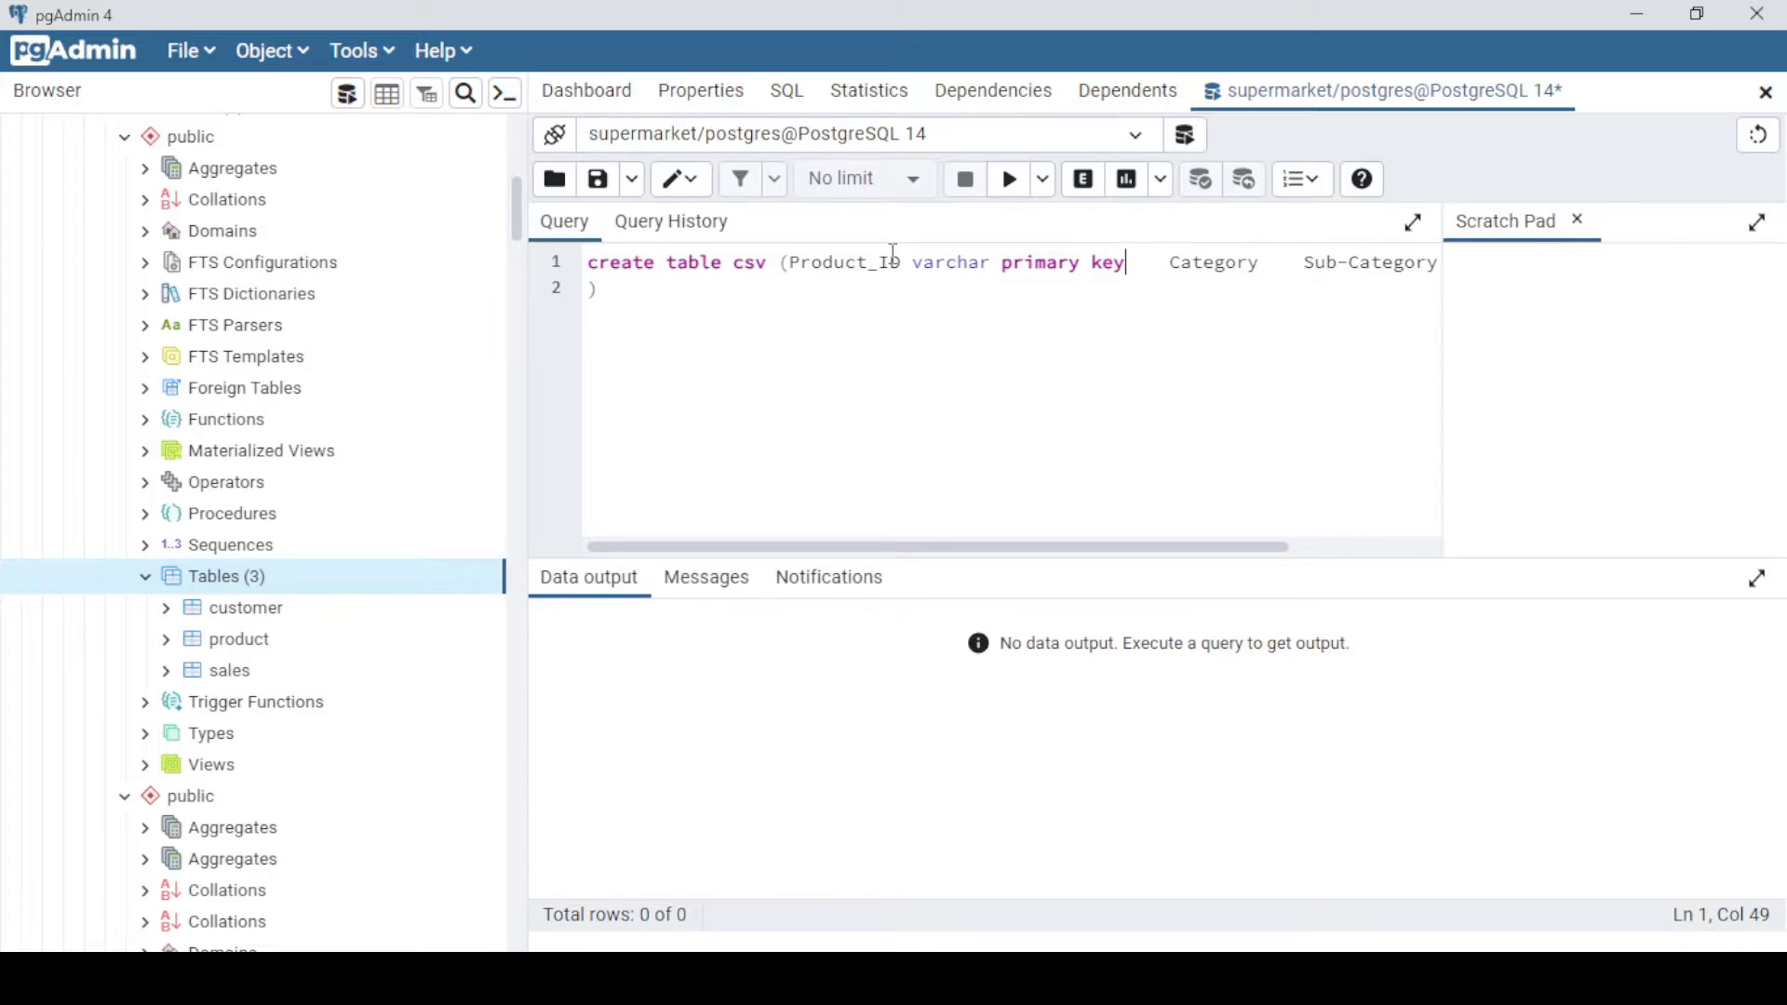
text(,)
- Put Category on its own line and define it as a varchar column
key(Return)
key(Right)
key(Right)
key(Right)
key(Right)
key(Right)
key(Right)
key(Right)
key(Right)
key(Right)
text(varchar)
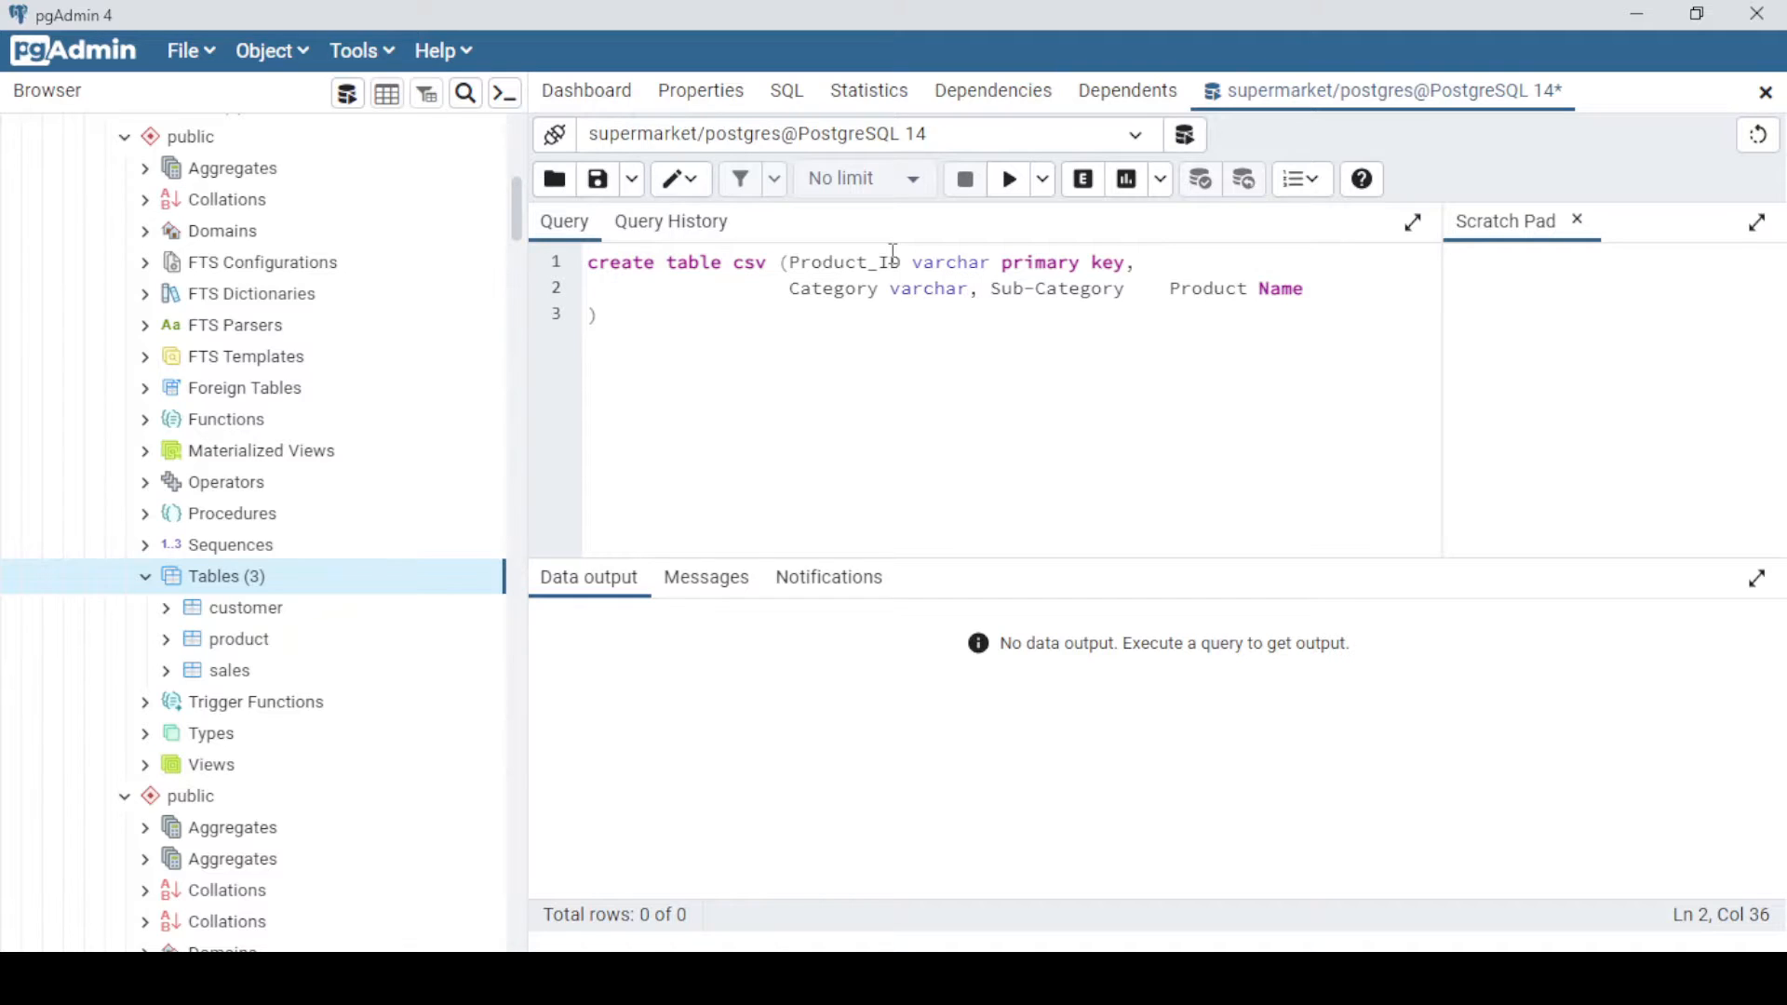
- Put the sub-category column on its own line, rename it Sub_Category and define it as varchar
key(Return)
key(Right)
key(Right)
key(Right)
key(Right)
key(BackSpace)
text(_)
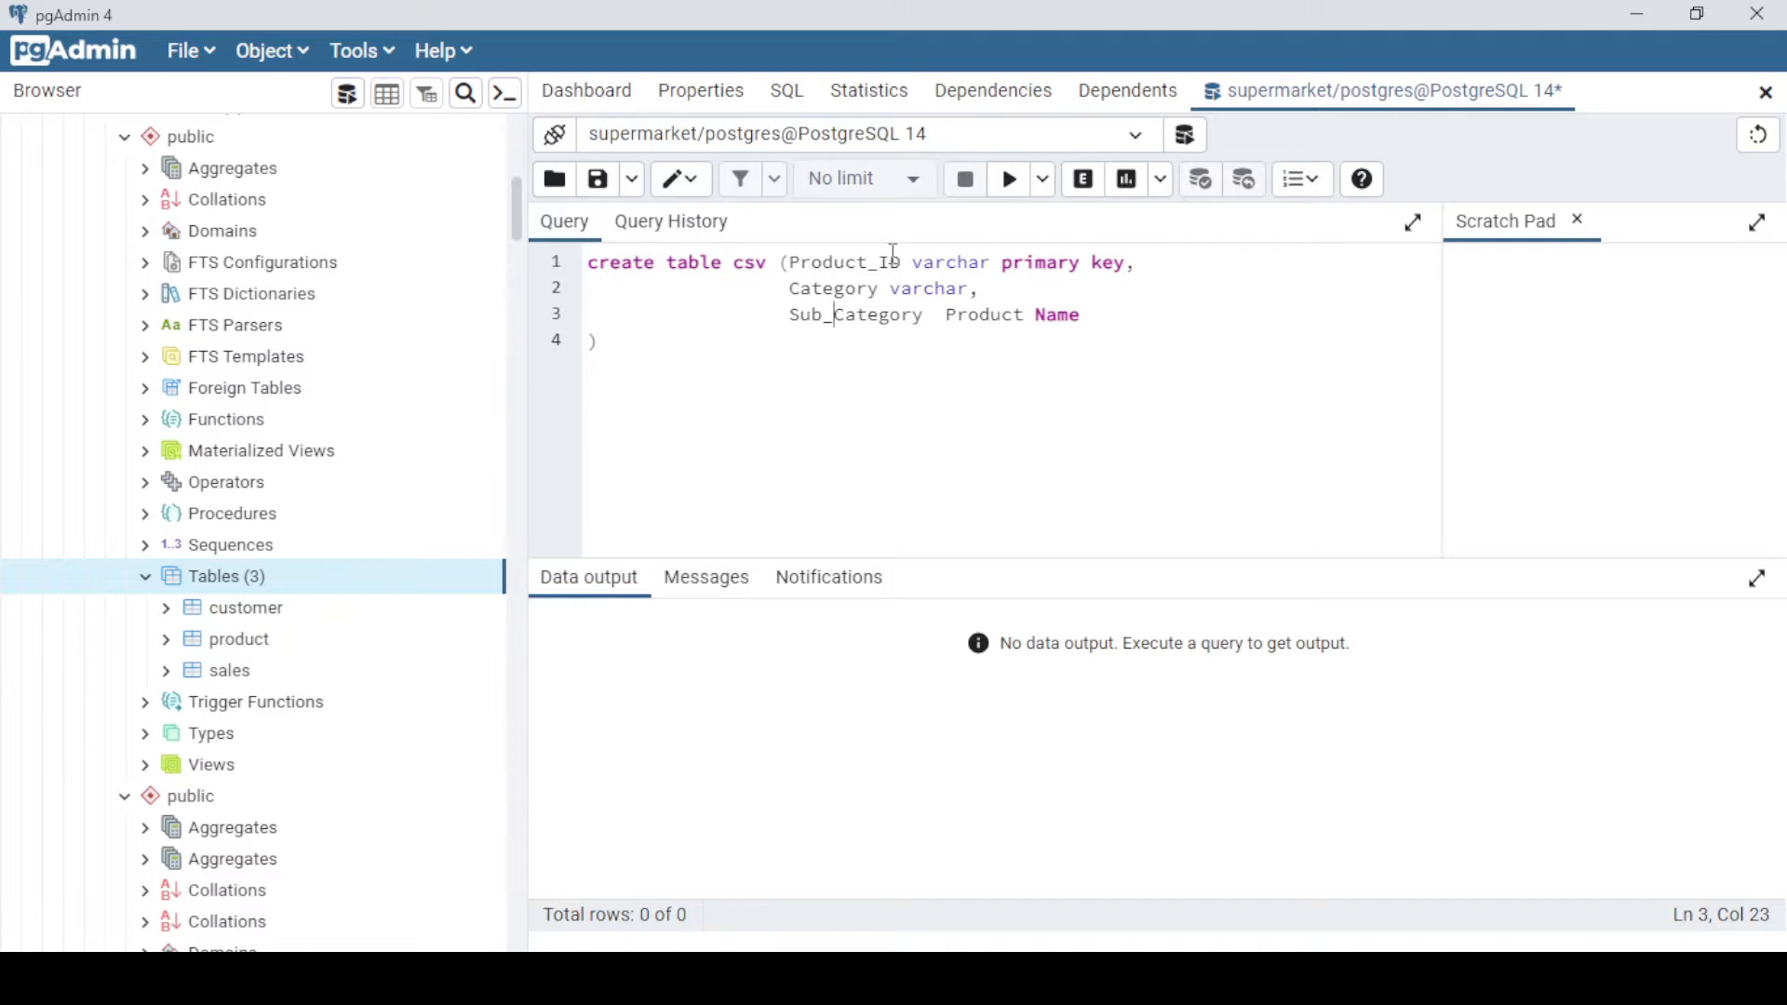
click(926, 315)
text(varch)
text(ar,)
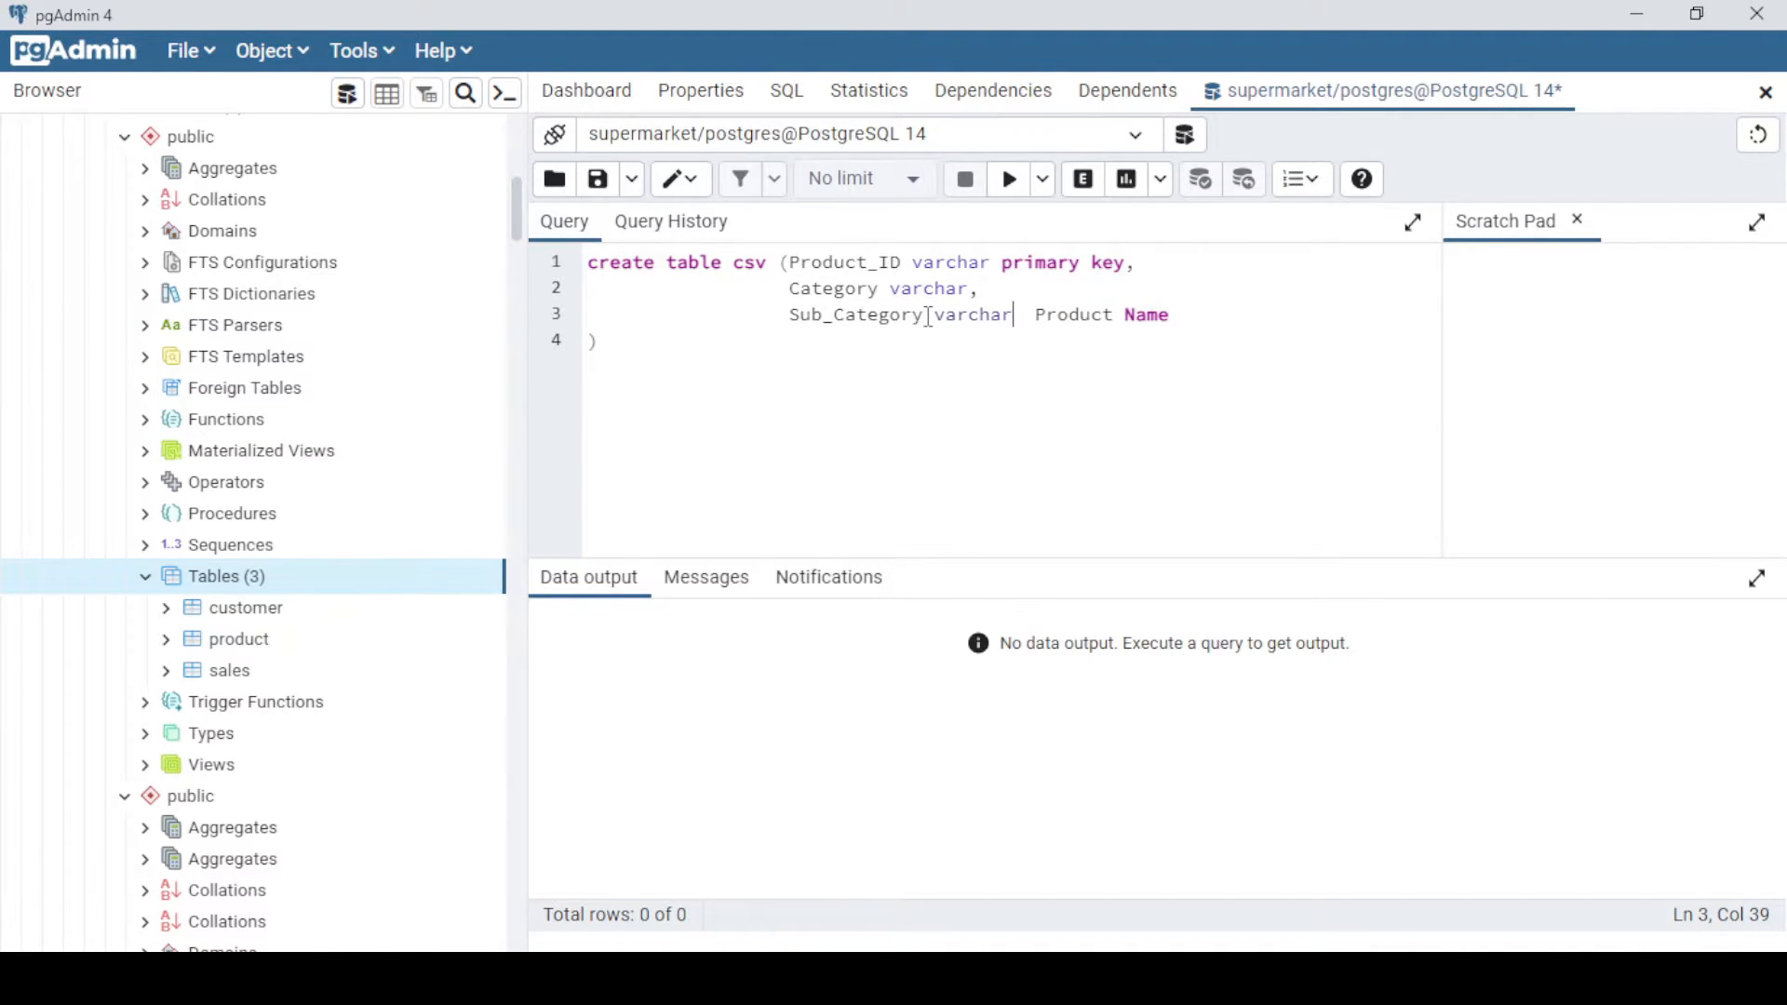
- Put the product name column on its own line, rename it Product_Name and define it as varchar
key(Return)
key(Right)
key(Right)
key(Right)
key(Right)
key(Right)
key(Right)
key(Right)
key(BackSpace)
text(_)
key(Right)
key(Right)
key(Right)
key(Right)
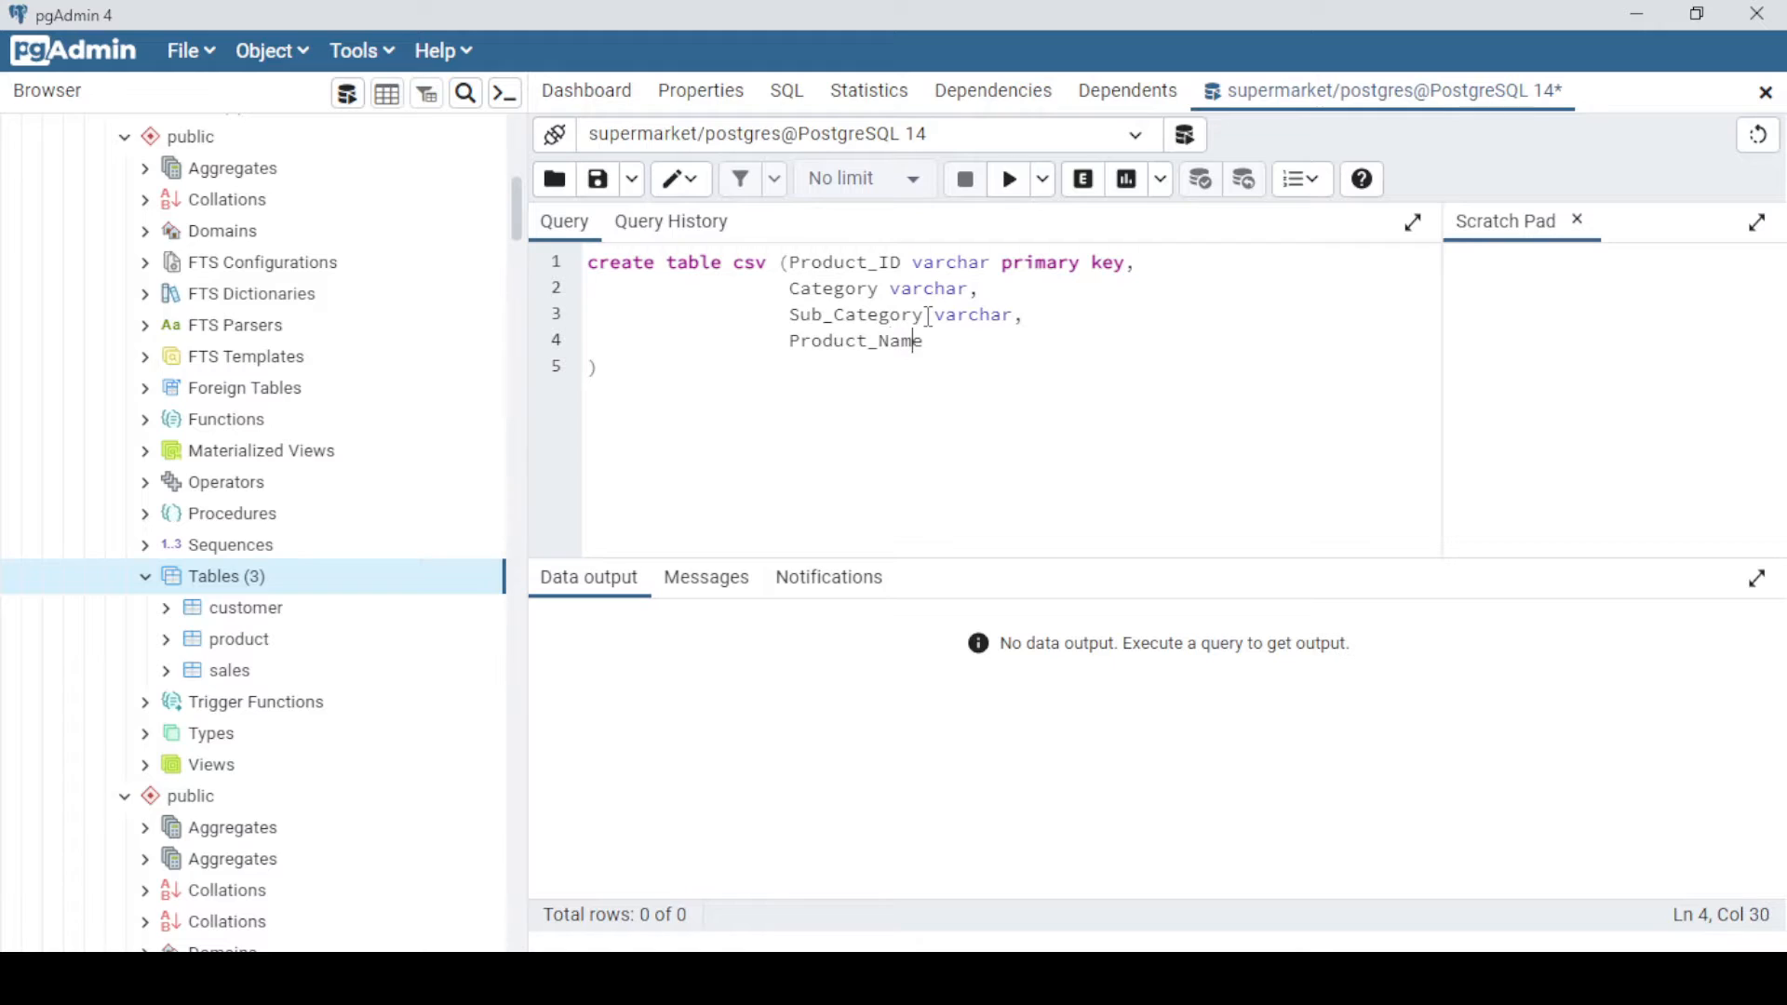
text(varchar)
- End the create table statement with a semicolon and execute the whole statement
click(694, 372)
text(;)
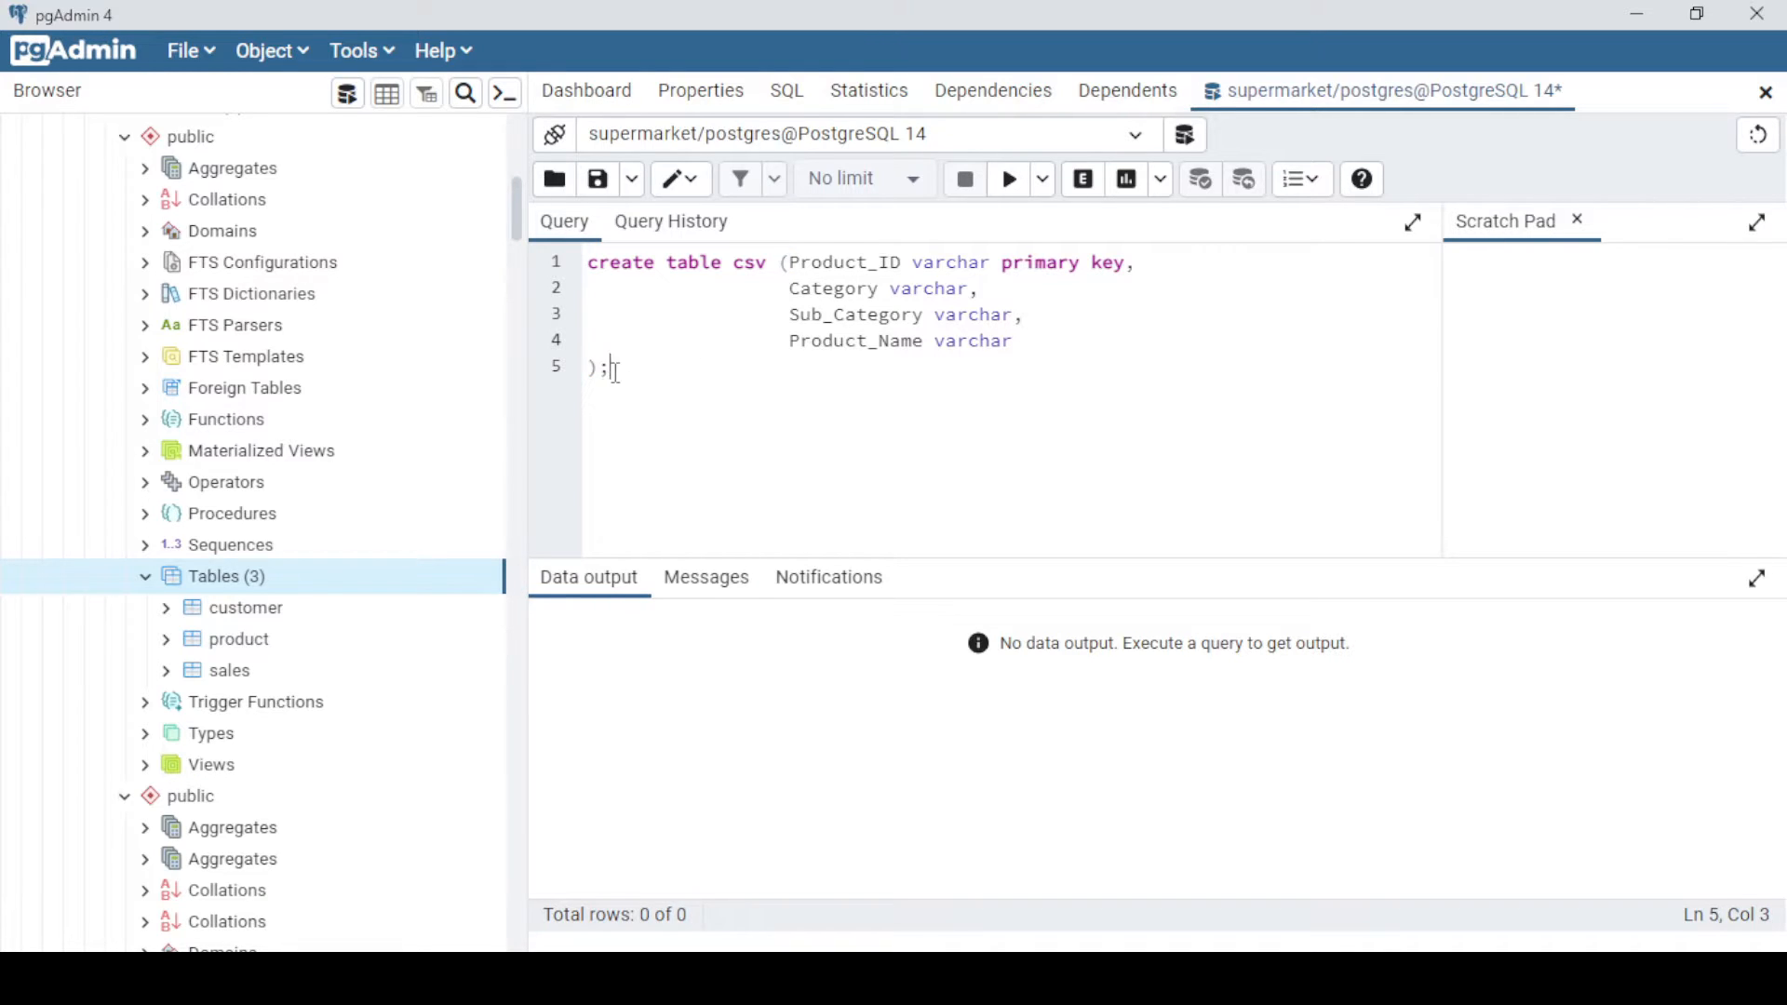
drag(614, 371, 562, 265)
click(1013, 183)
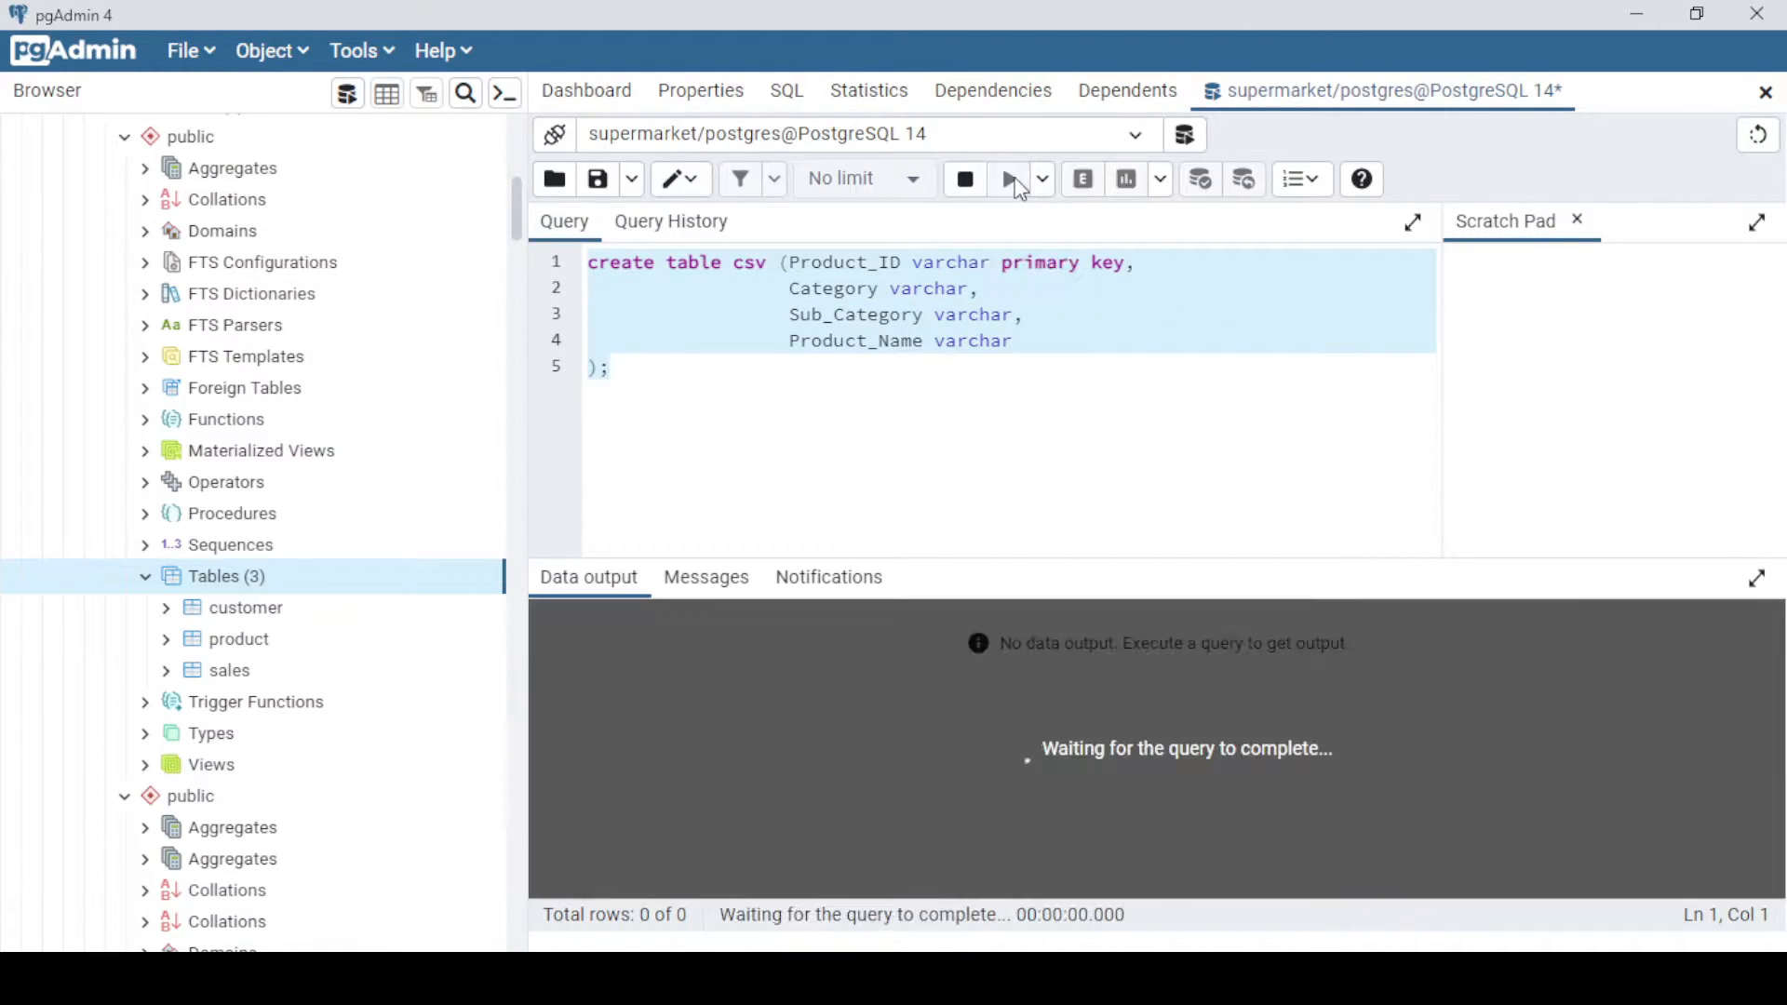
- Add the query "select * from csv" below the create table statement
click(688, 384)
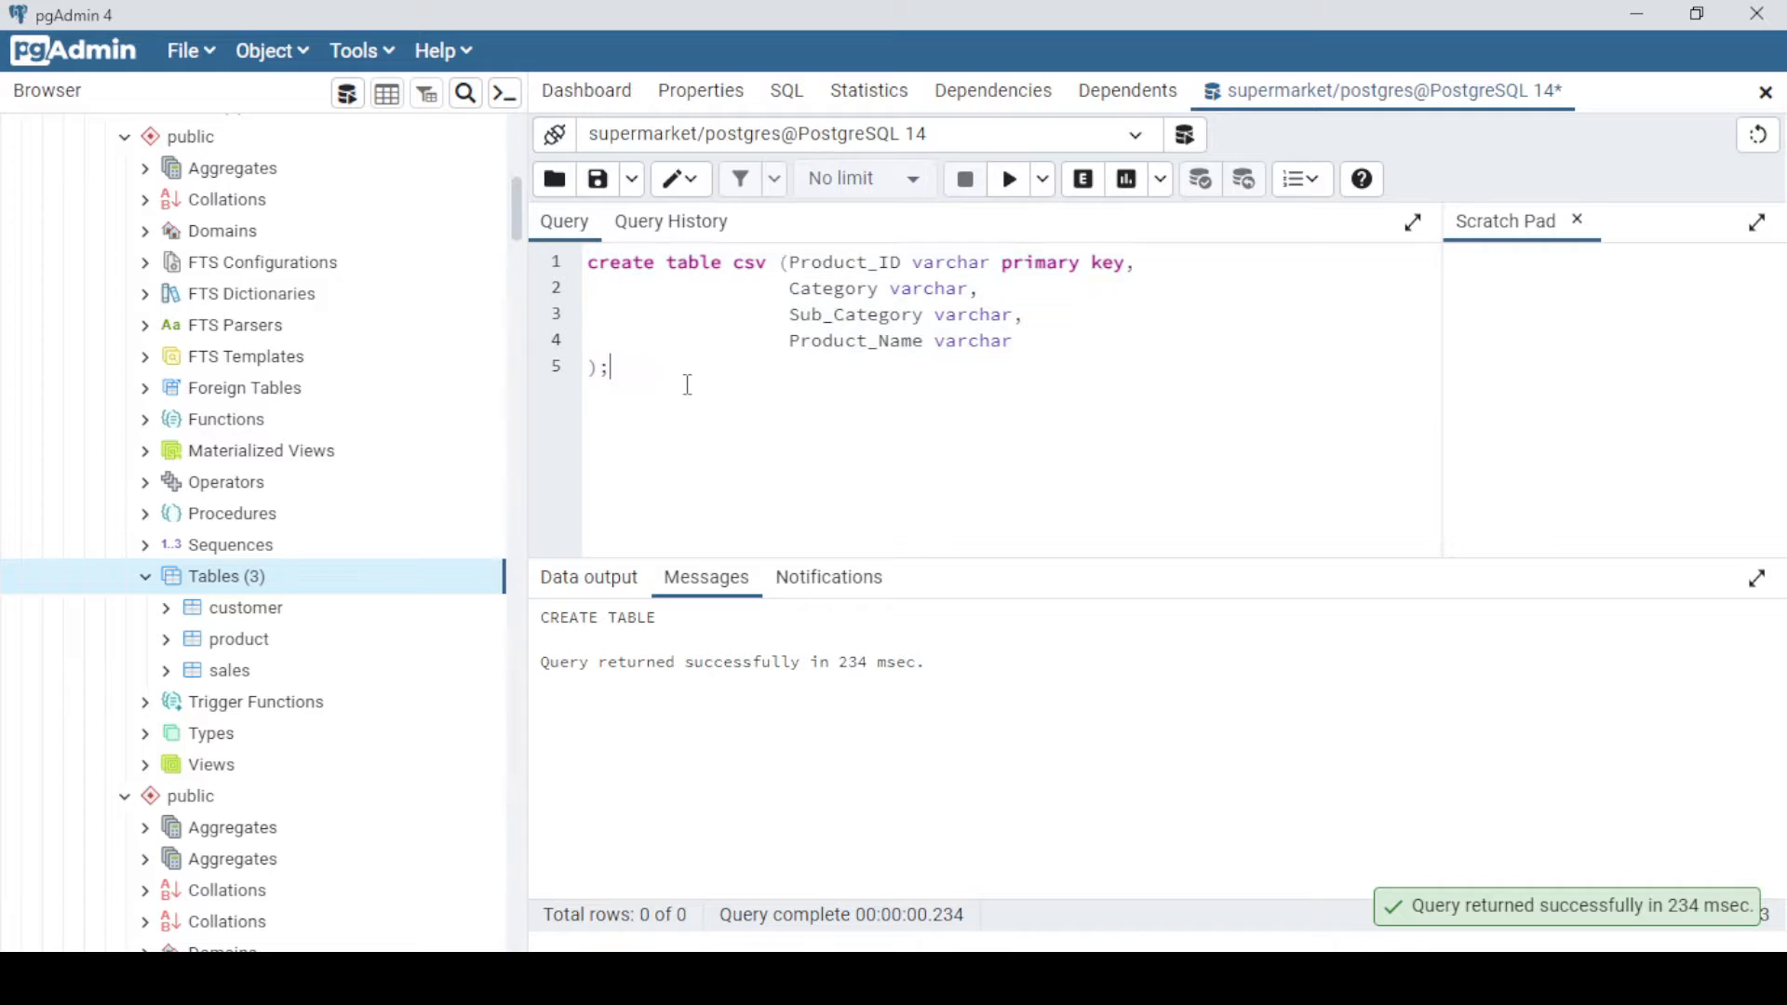
key(Return)
key(Return)
text(s)
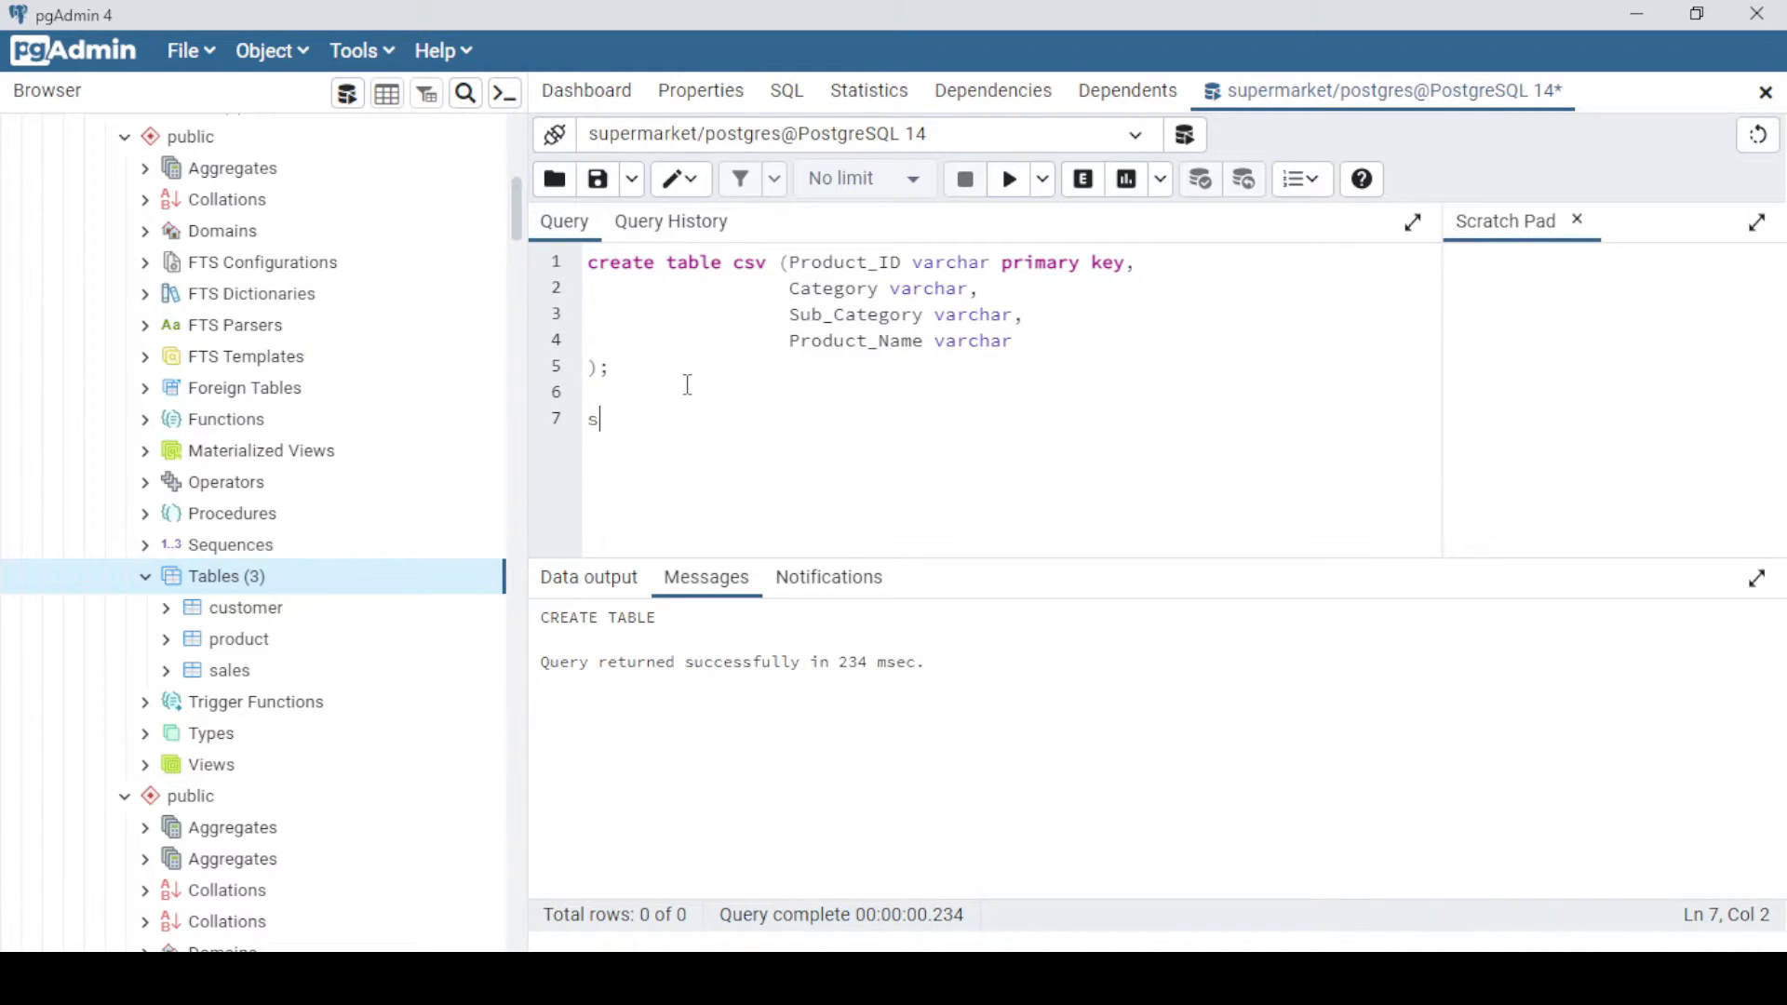
text(elect * f)
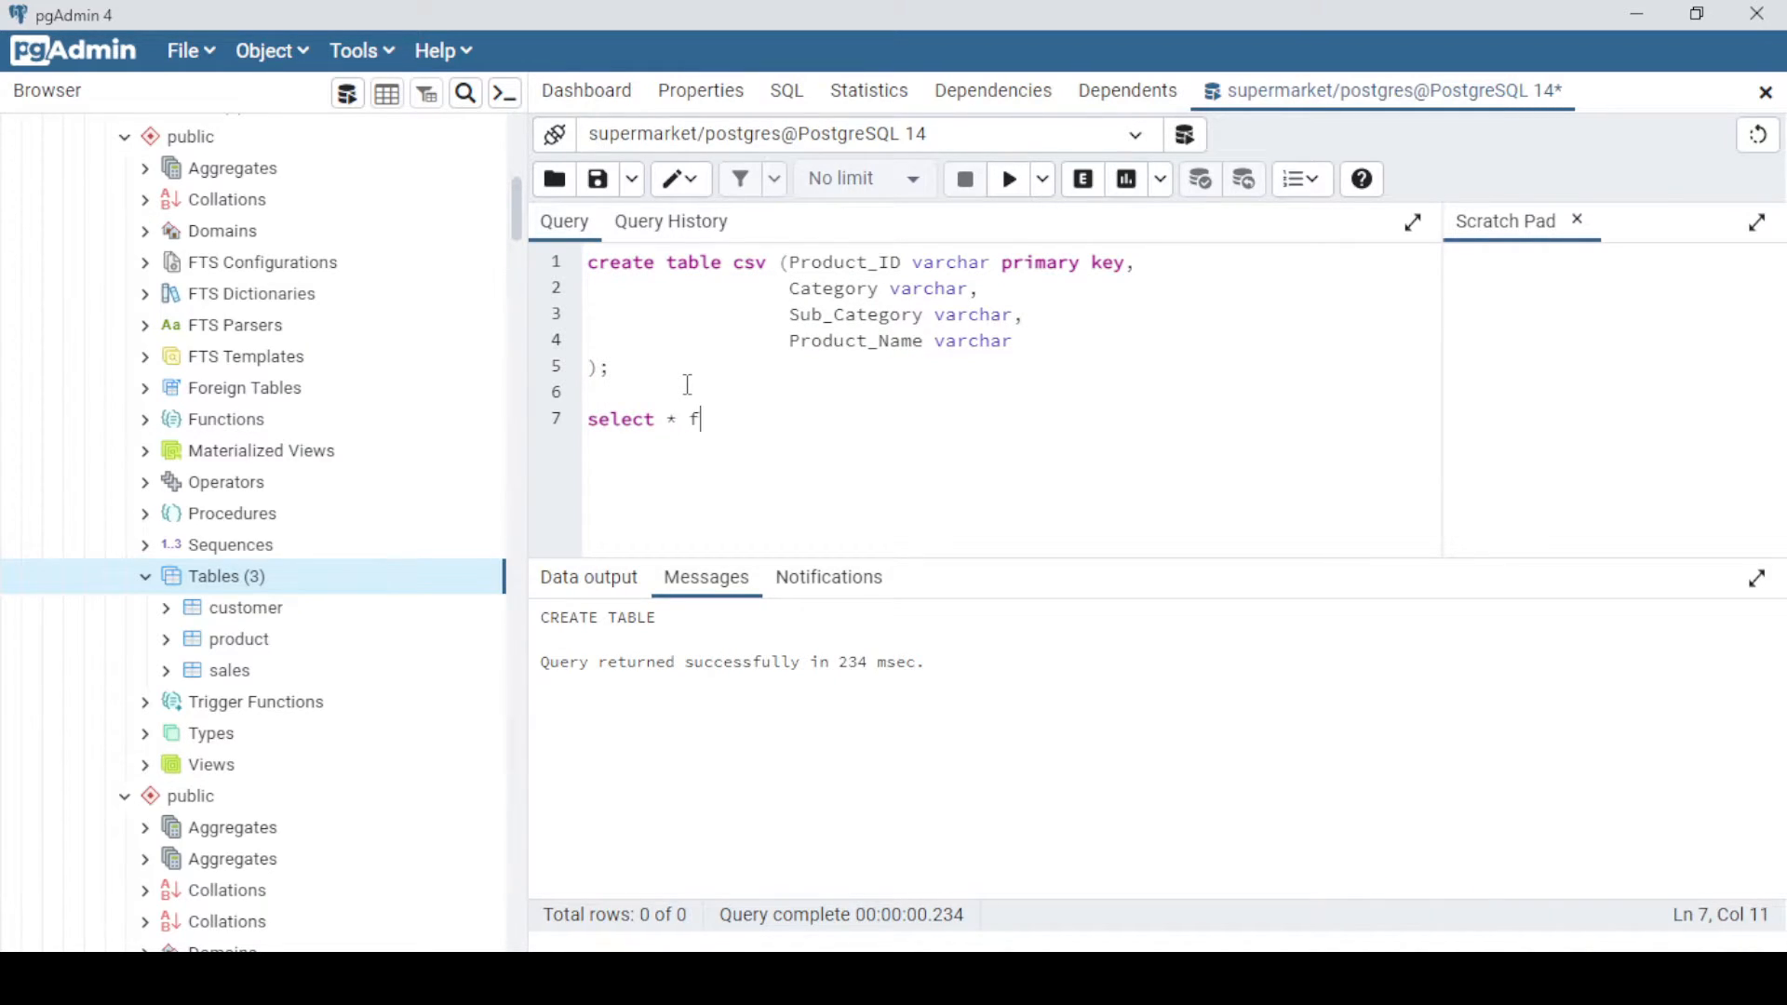
text(rom vsc)
key(BackSpace)
key(BackSpace)
key(BackSpace)
text(csv)
- Refresh the Tables node and run only the "select * from csv" query
triple_click(707, 419)
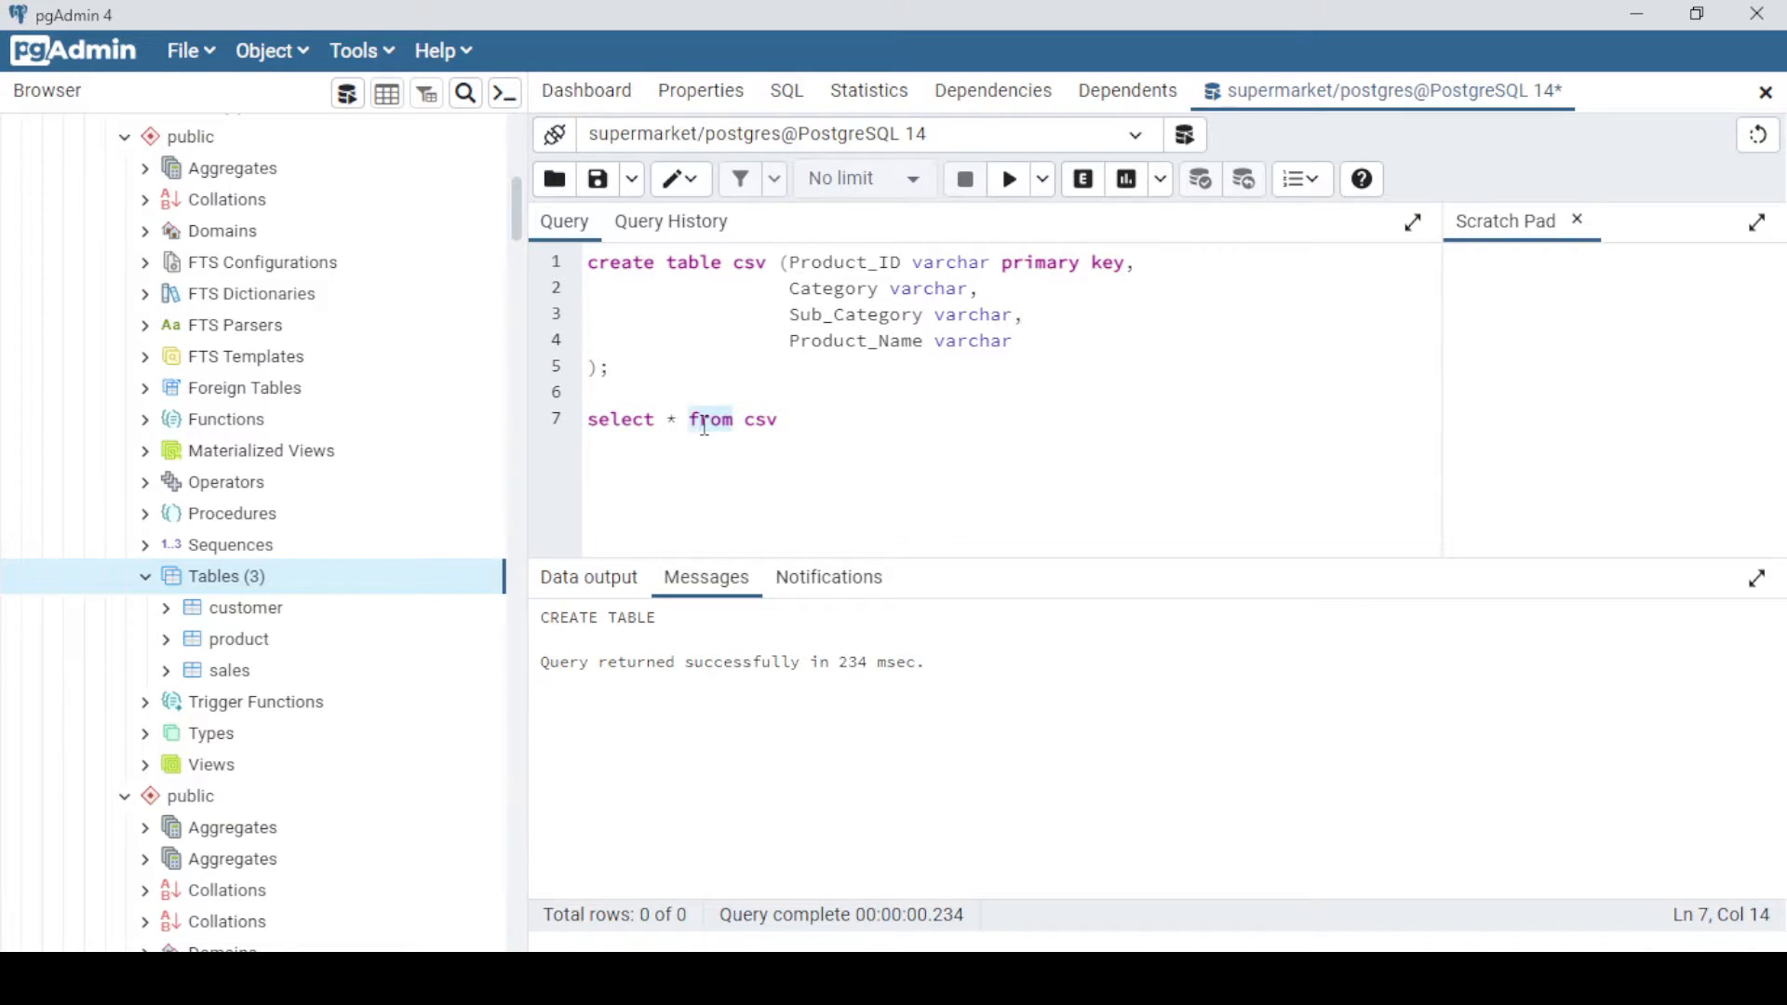
right_click(249, 579)
click(359, 656)
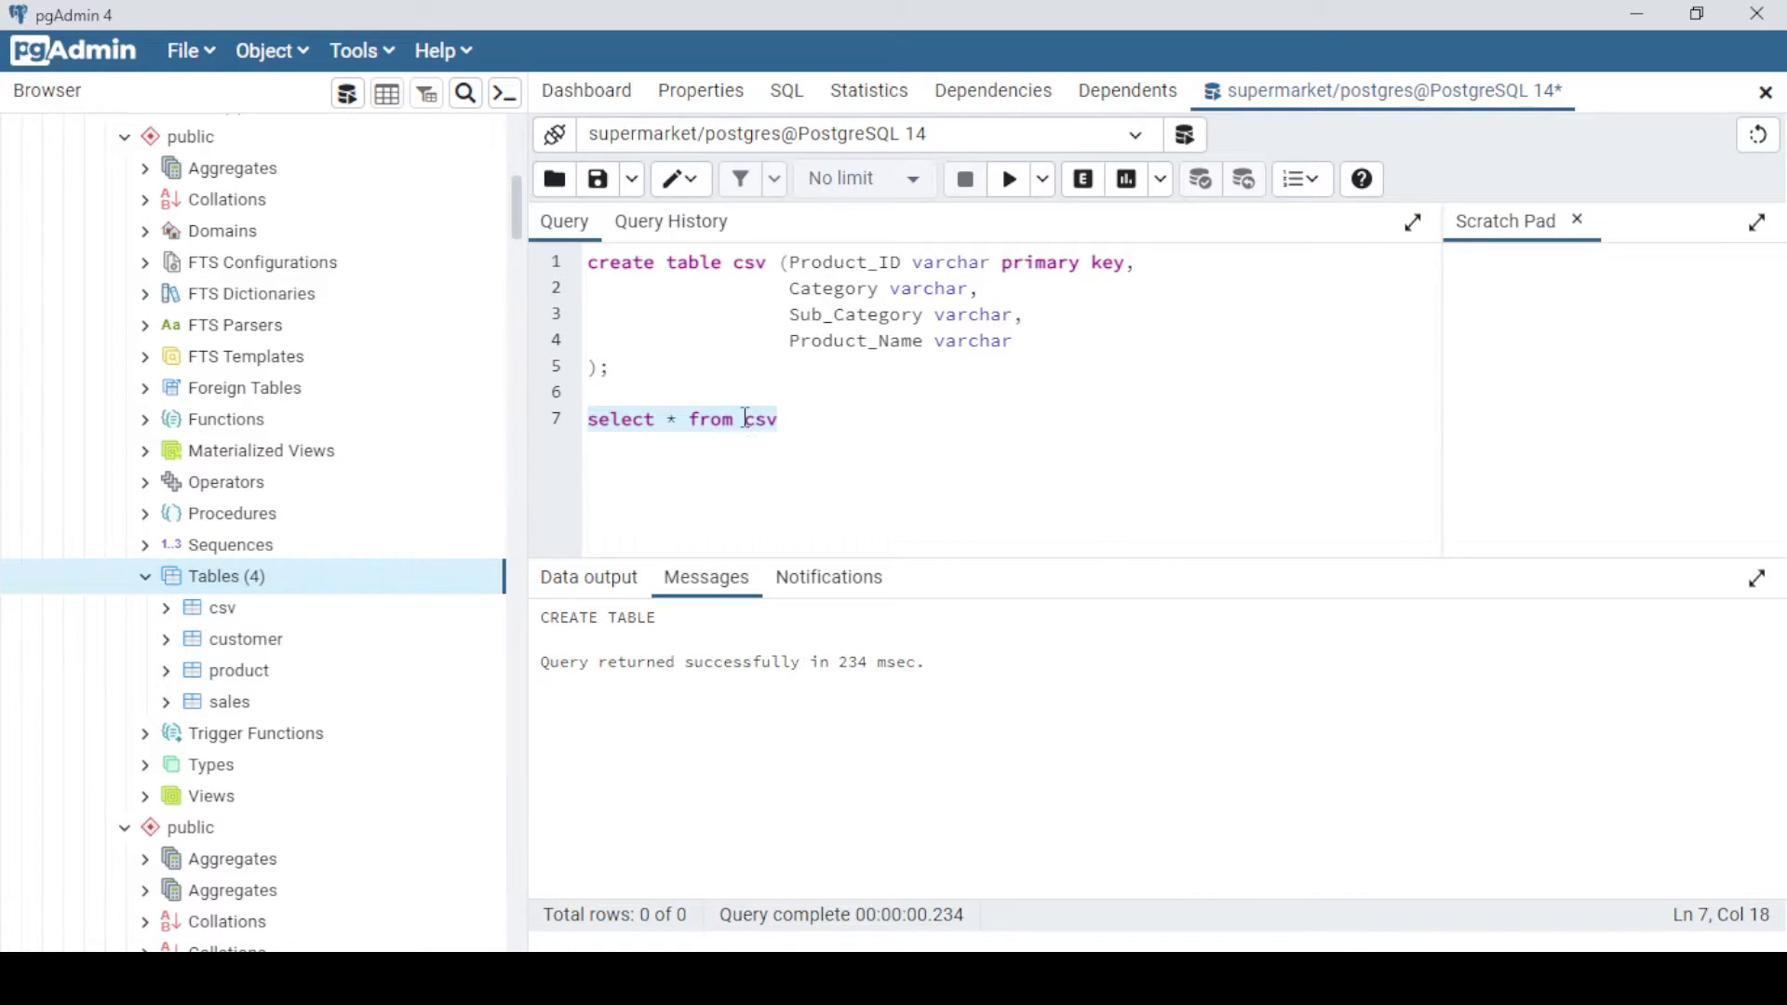
click(1010, 180)
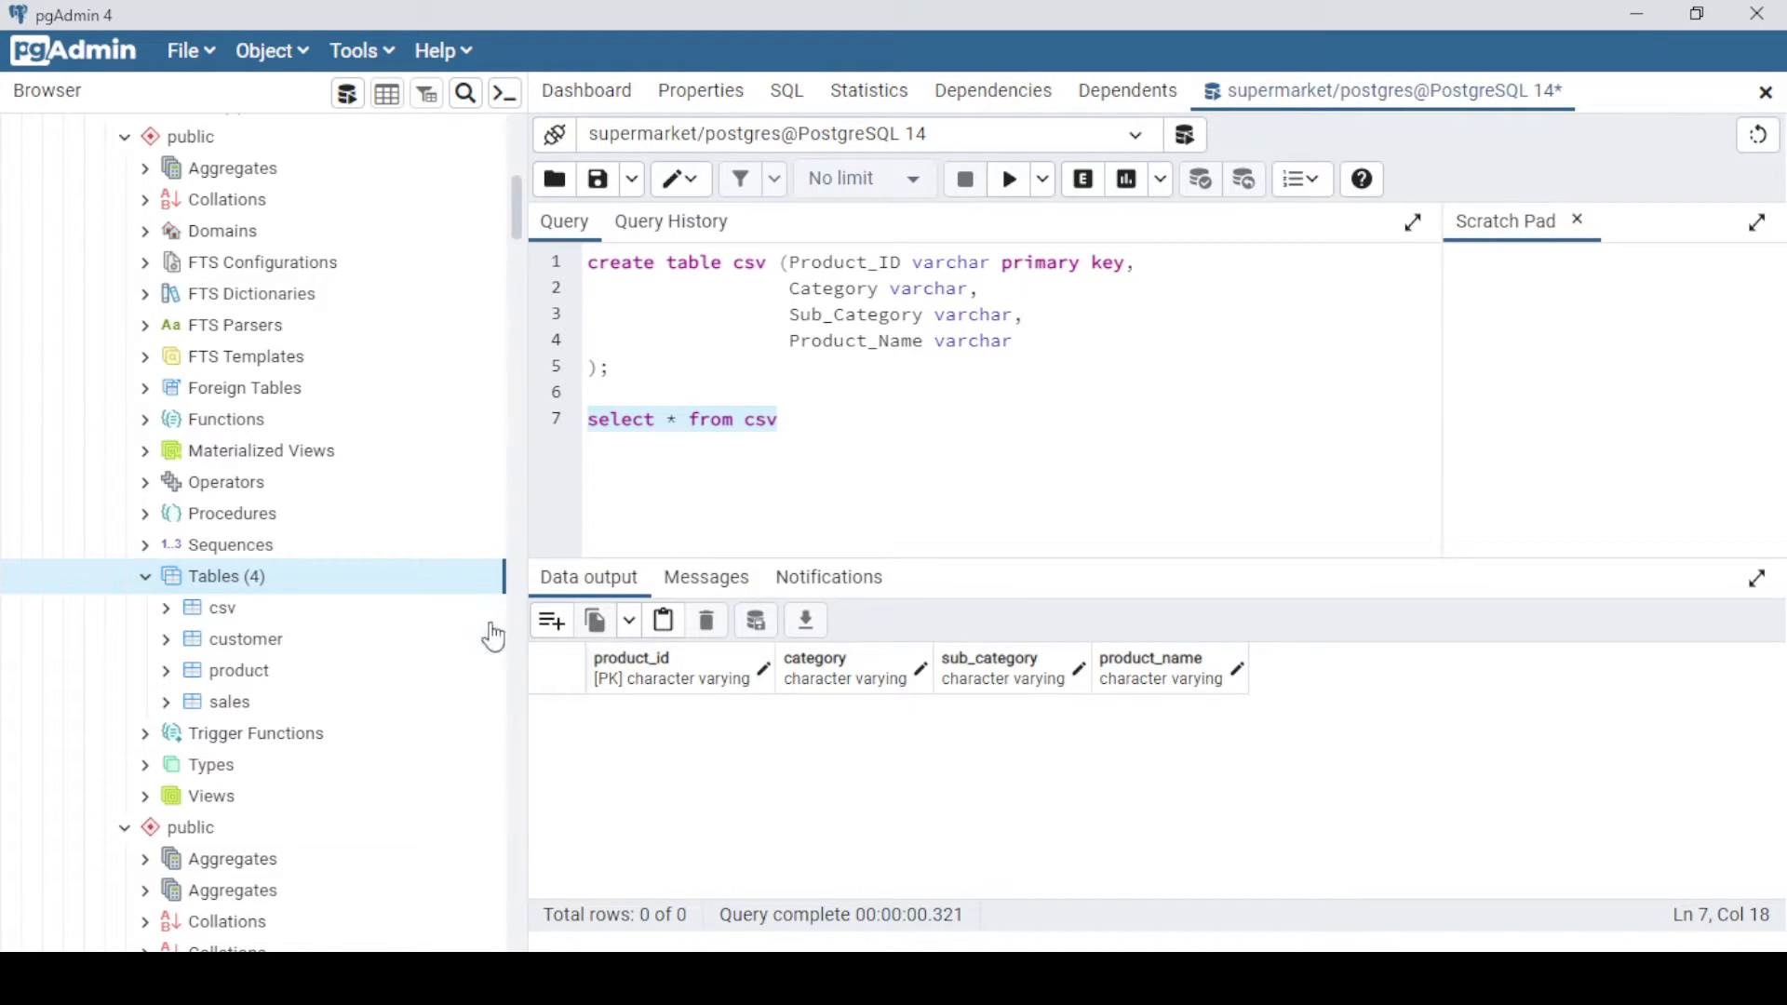
- Open the import/export settings for the csv table and set the operation to Import
click(323, 614)
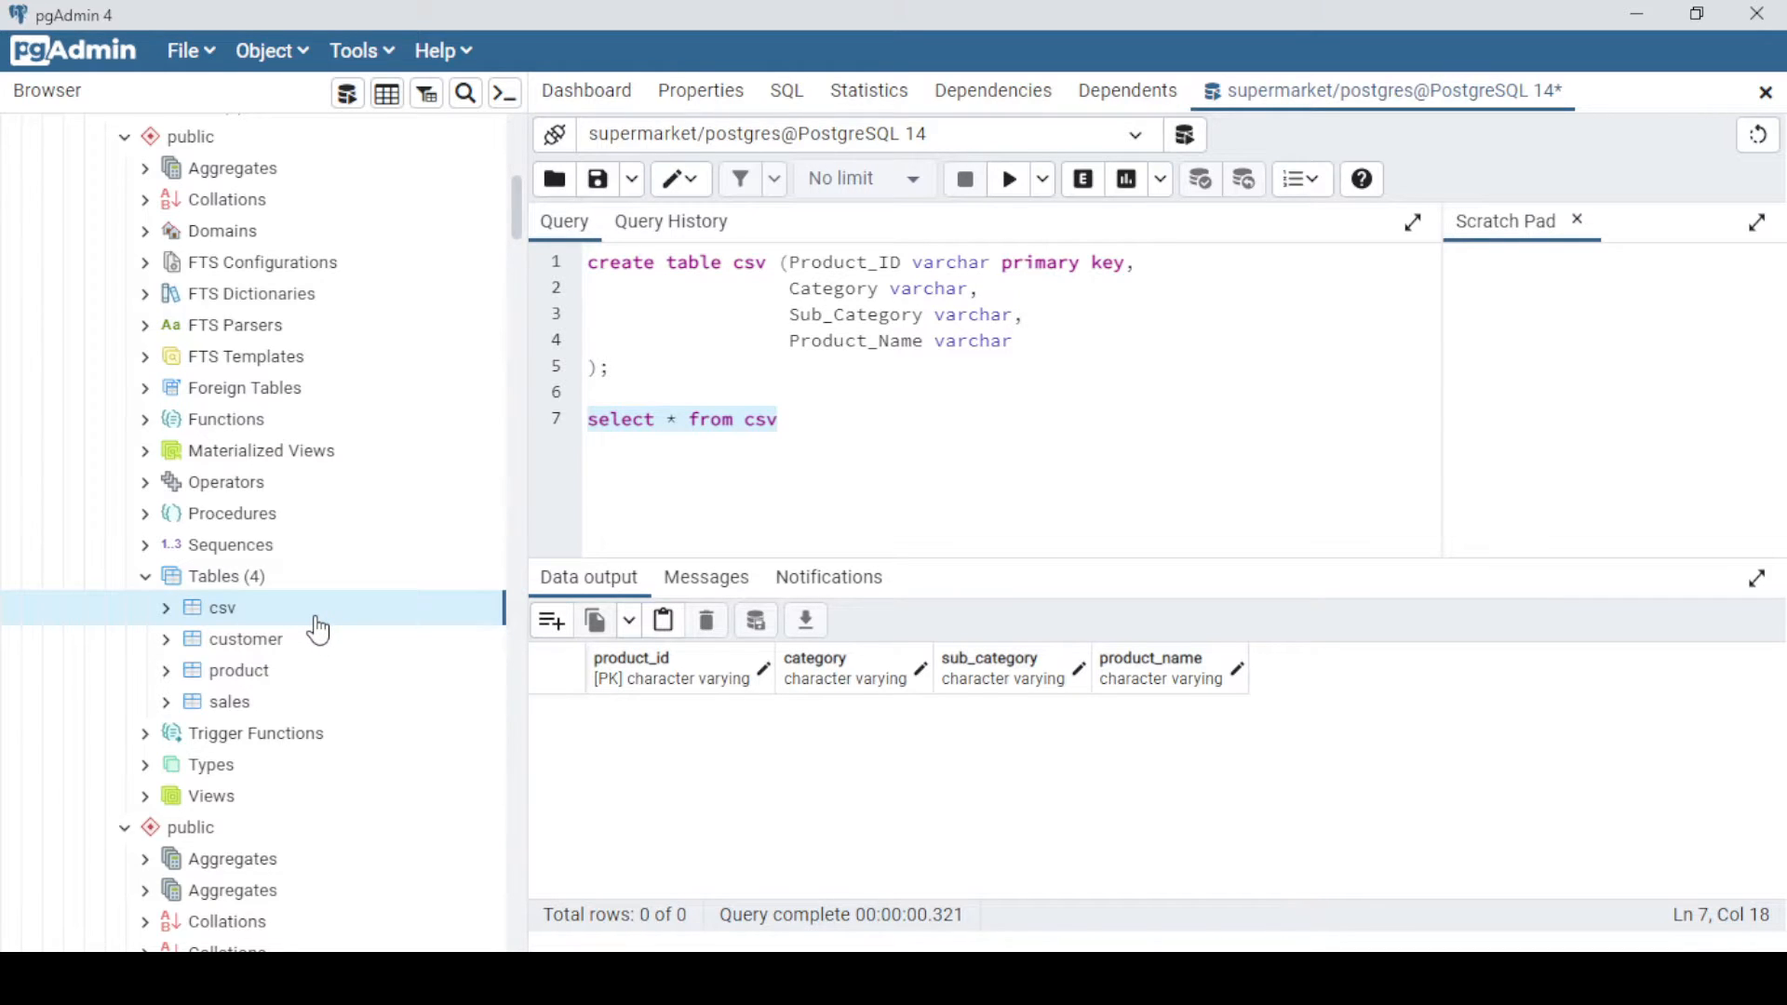
right_click(328, 622)
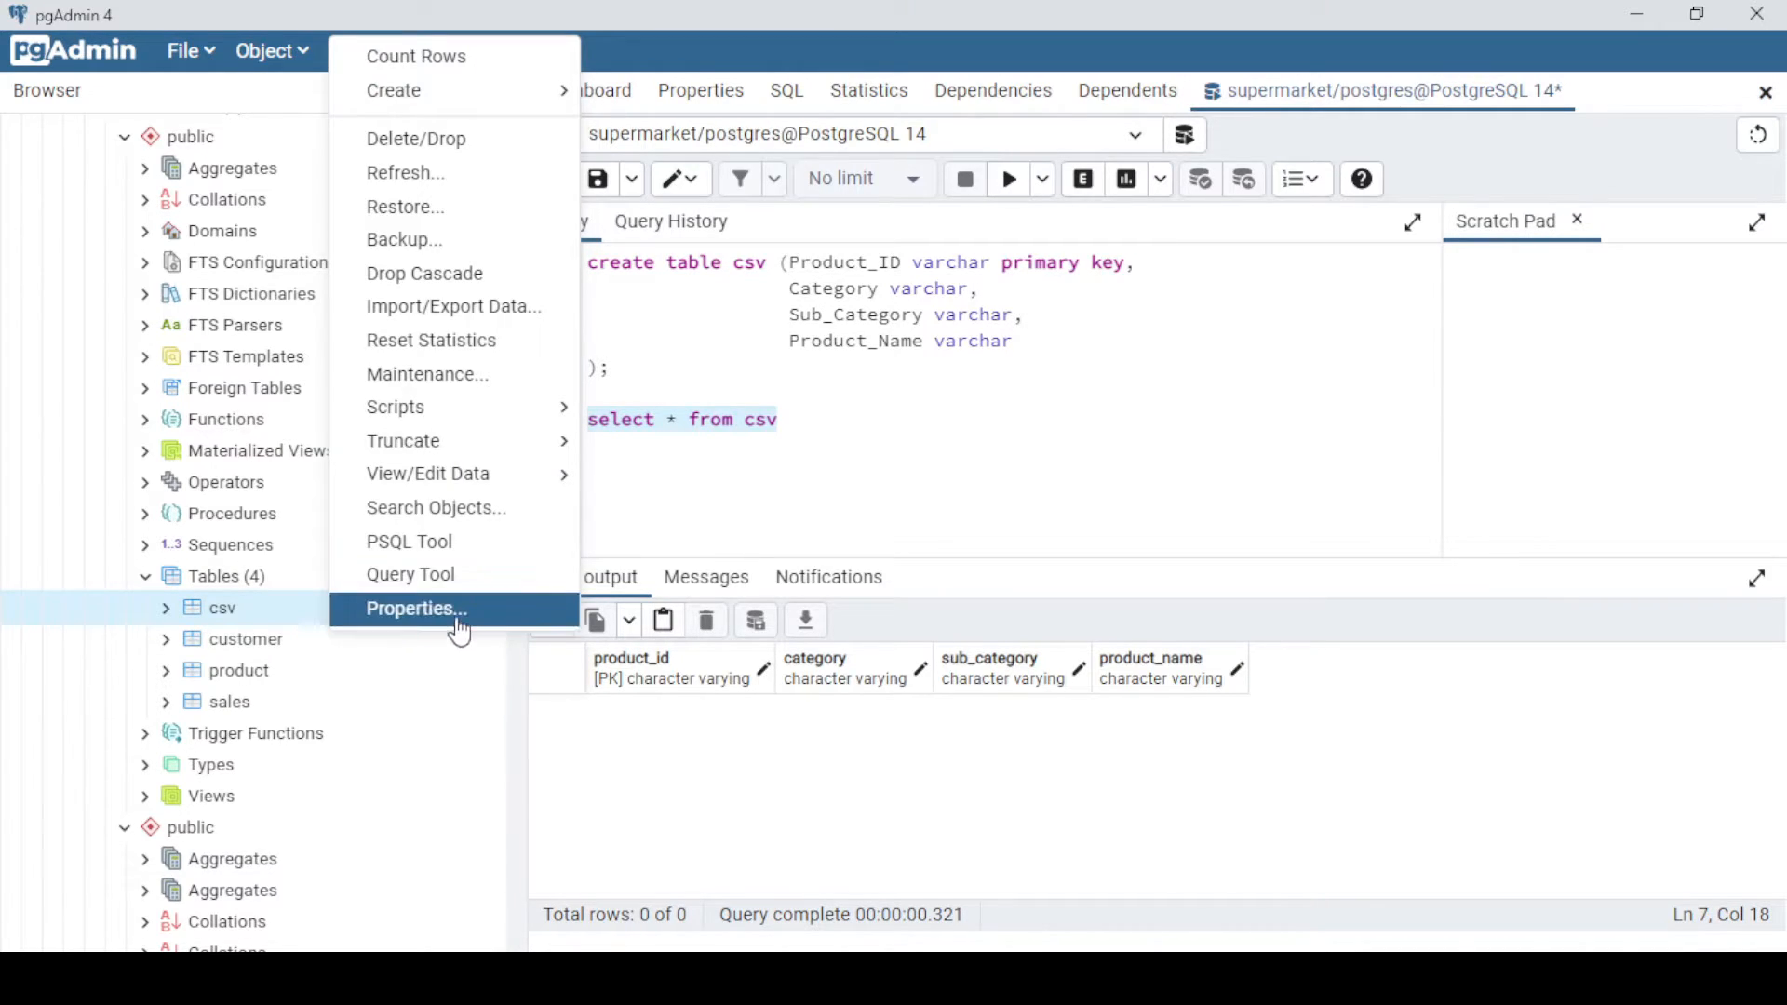
click(459, 308)
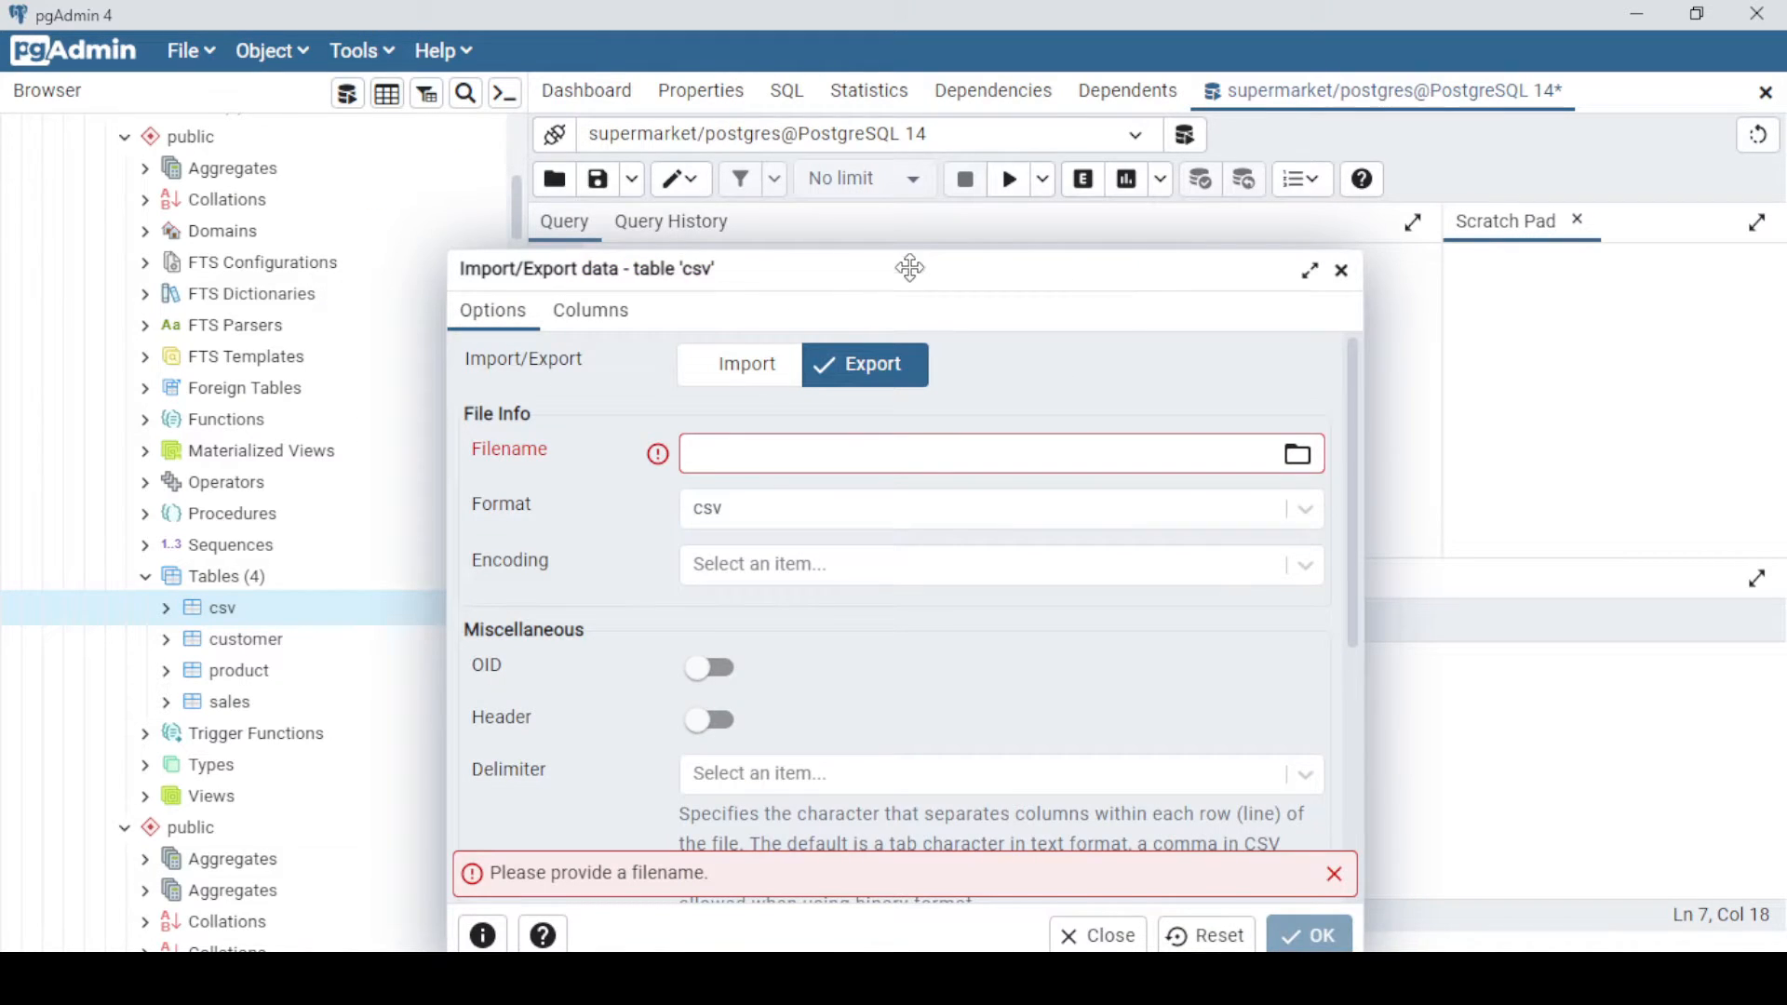
drag(910, 269, 974, 114)
click(829, 227)
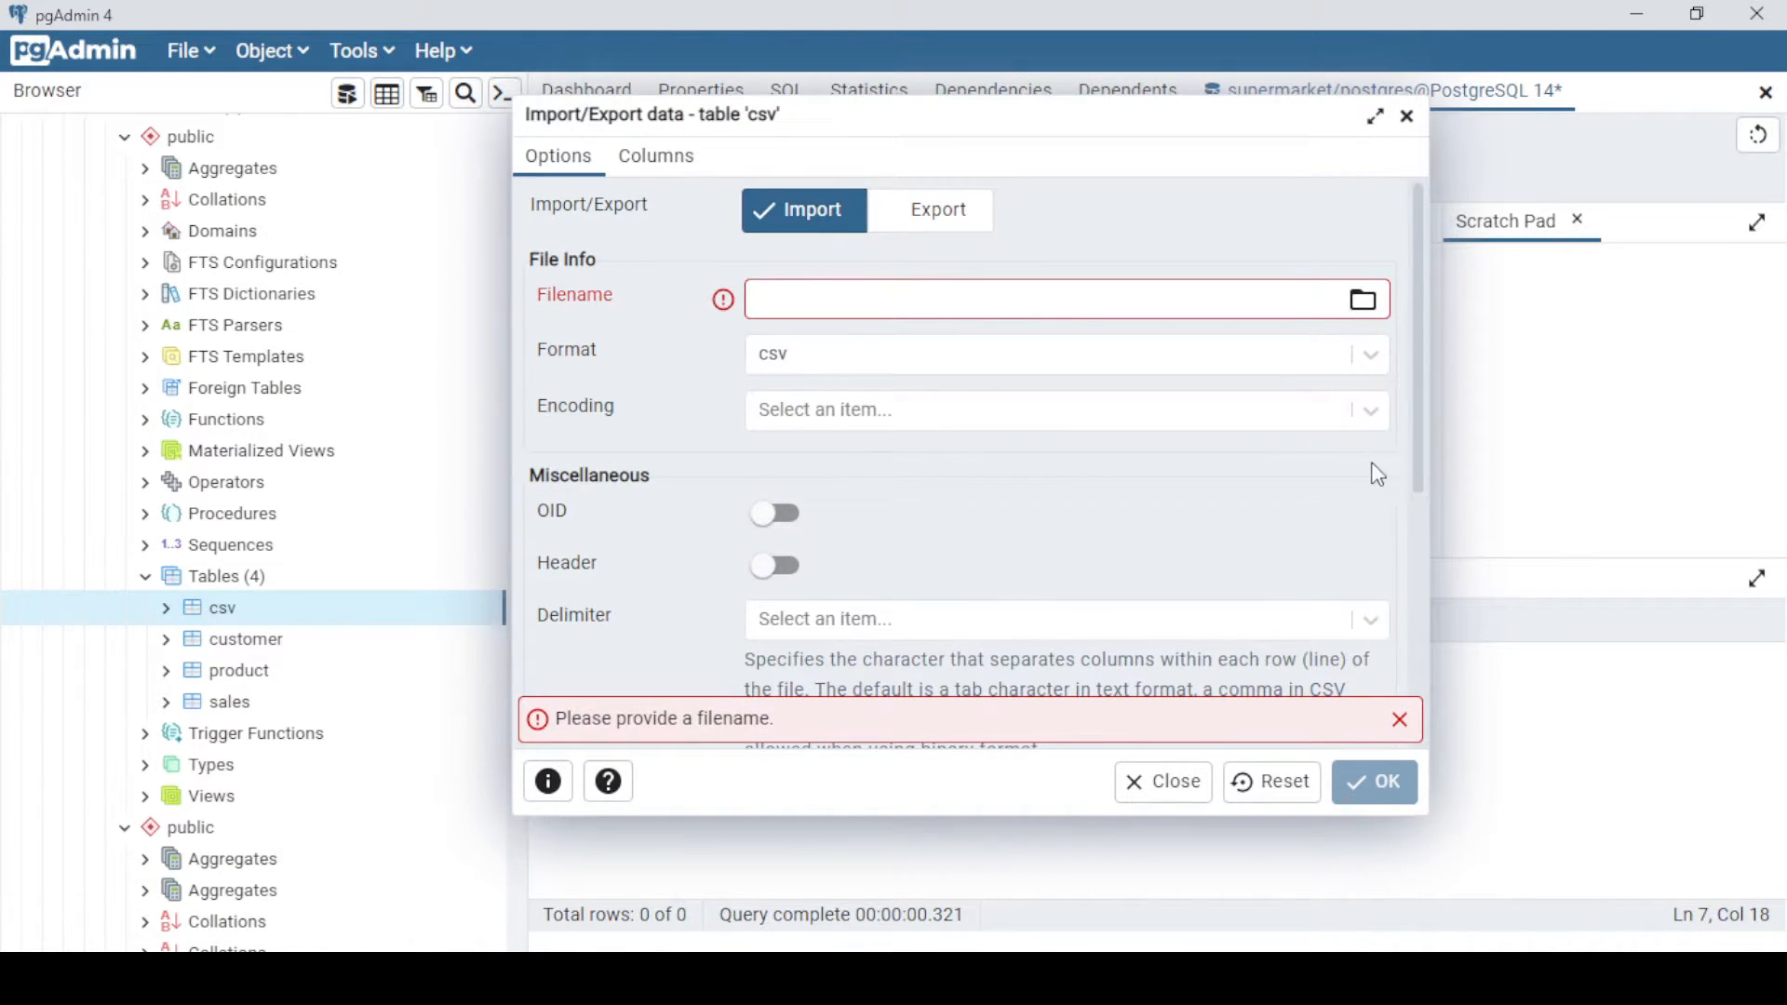
- Choose Product.csv from the Desktop folder as the file to import
click(1360, 303)
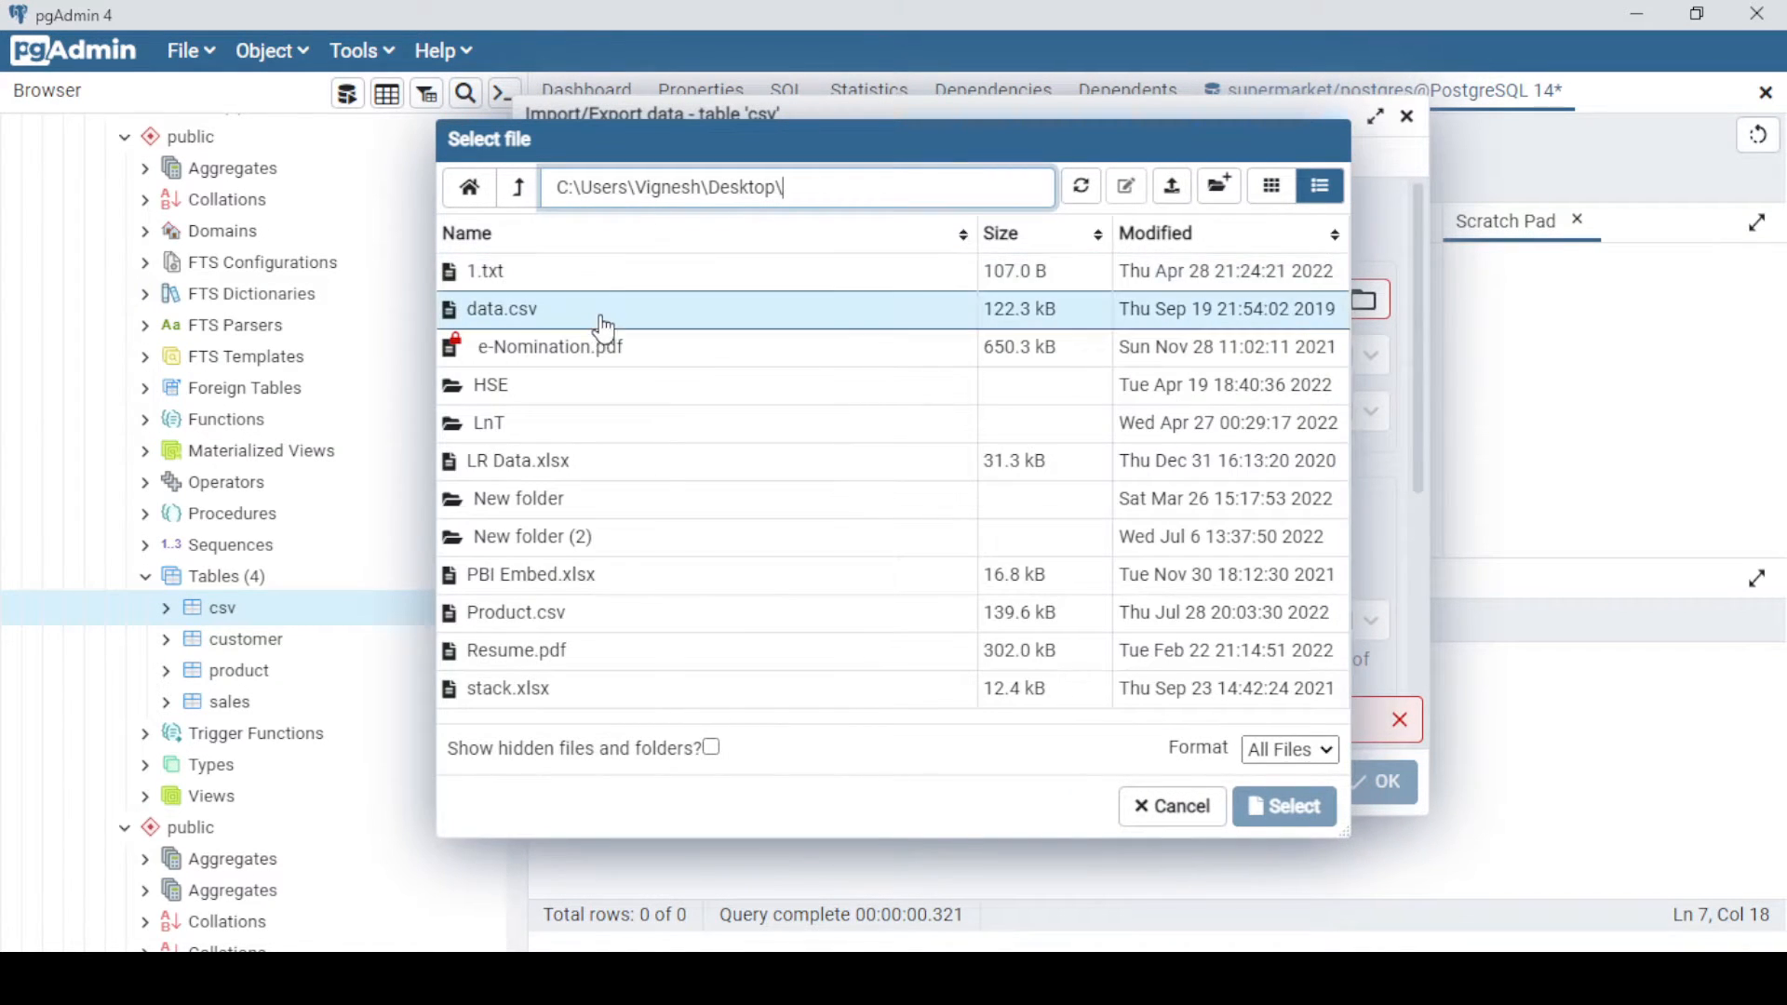
click(575, 622)
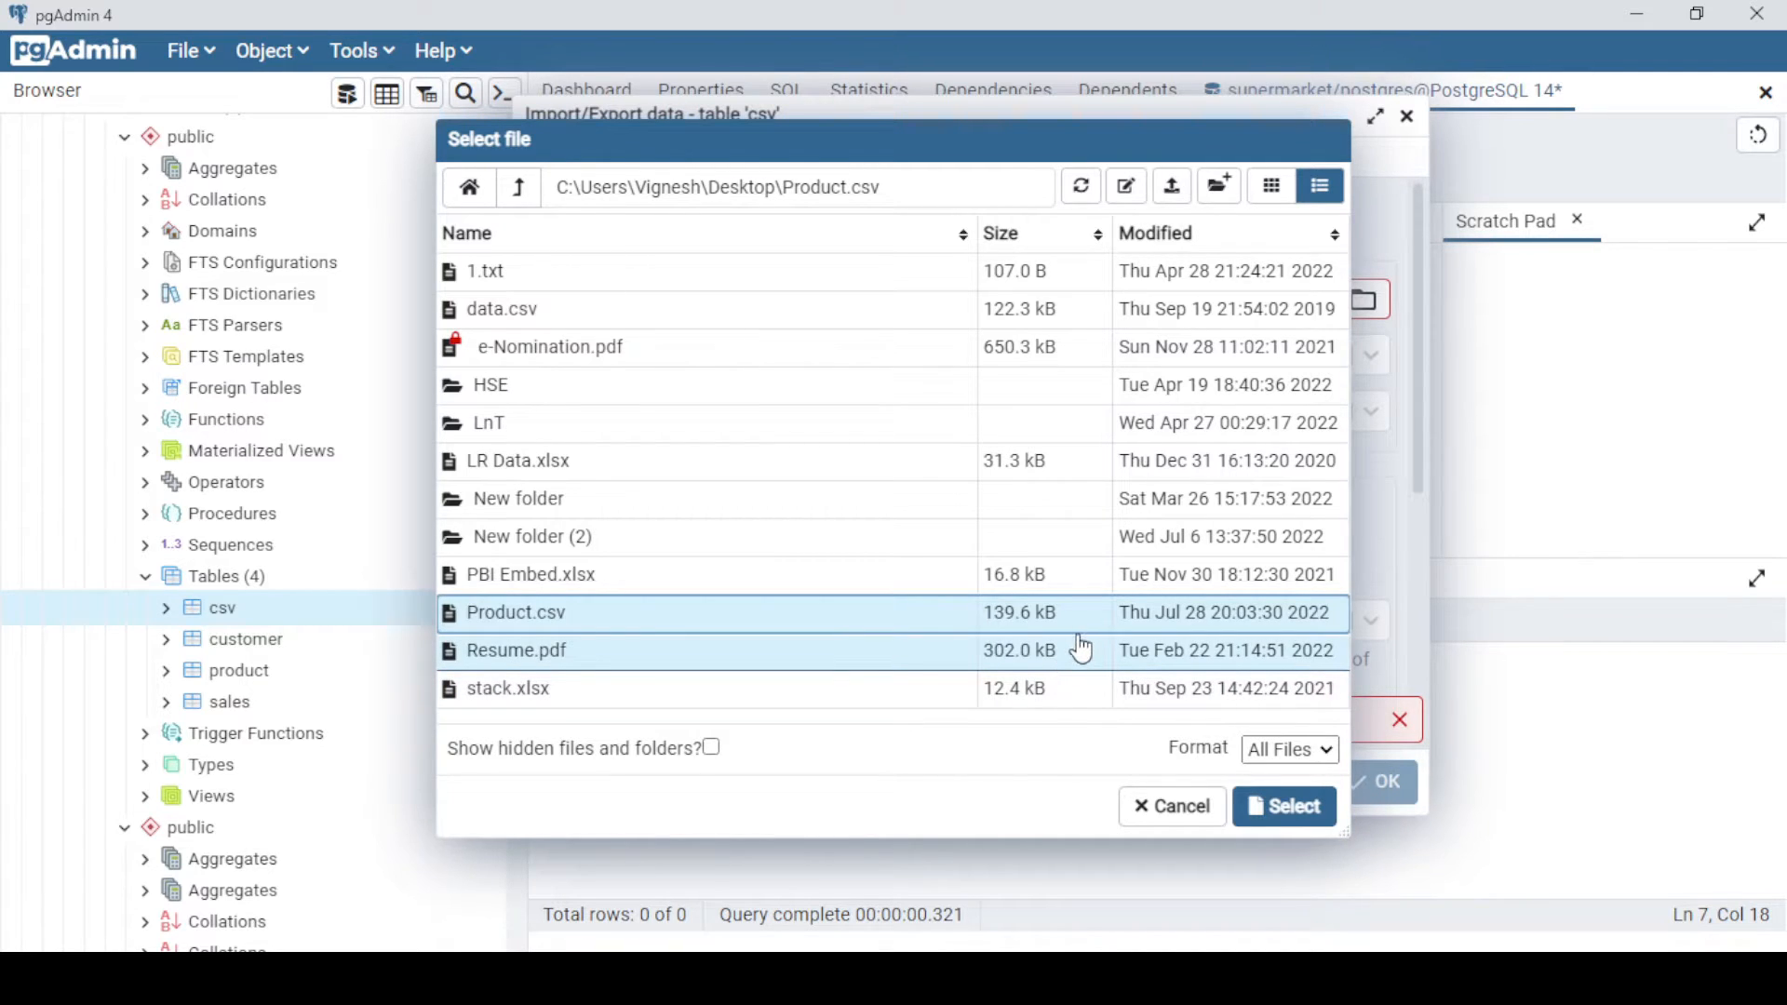
click(1302, 810)
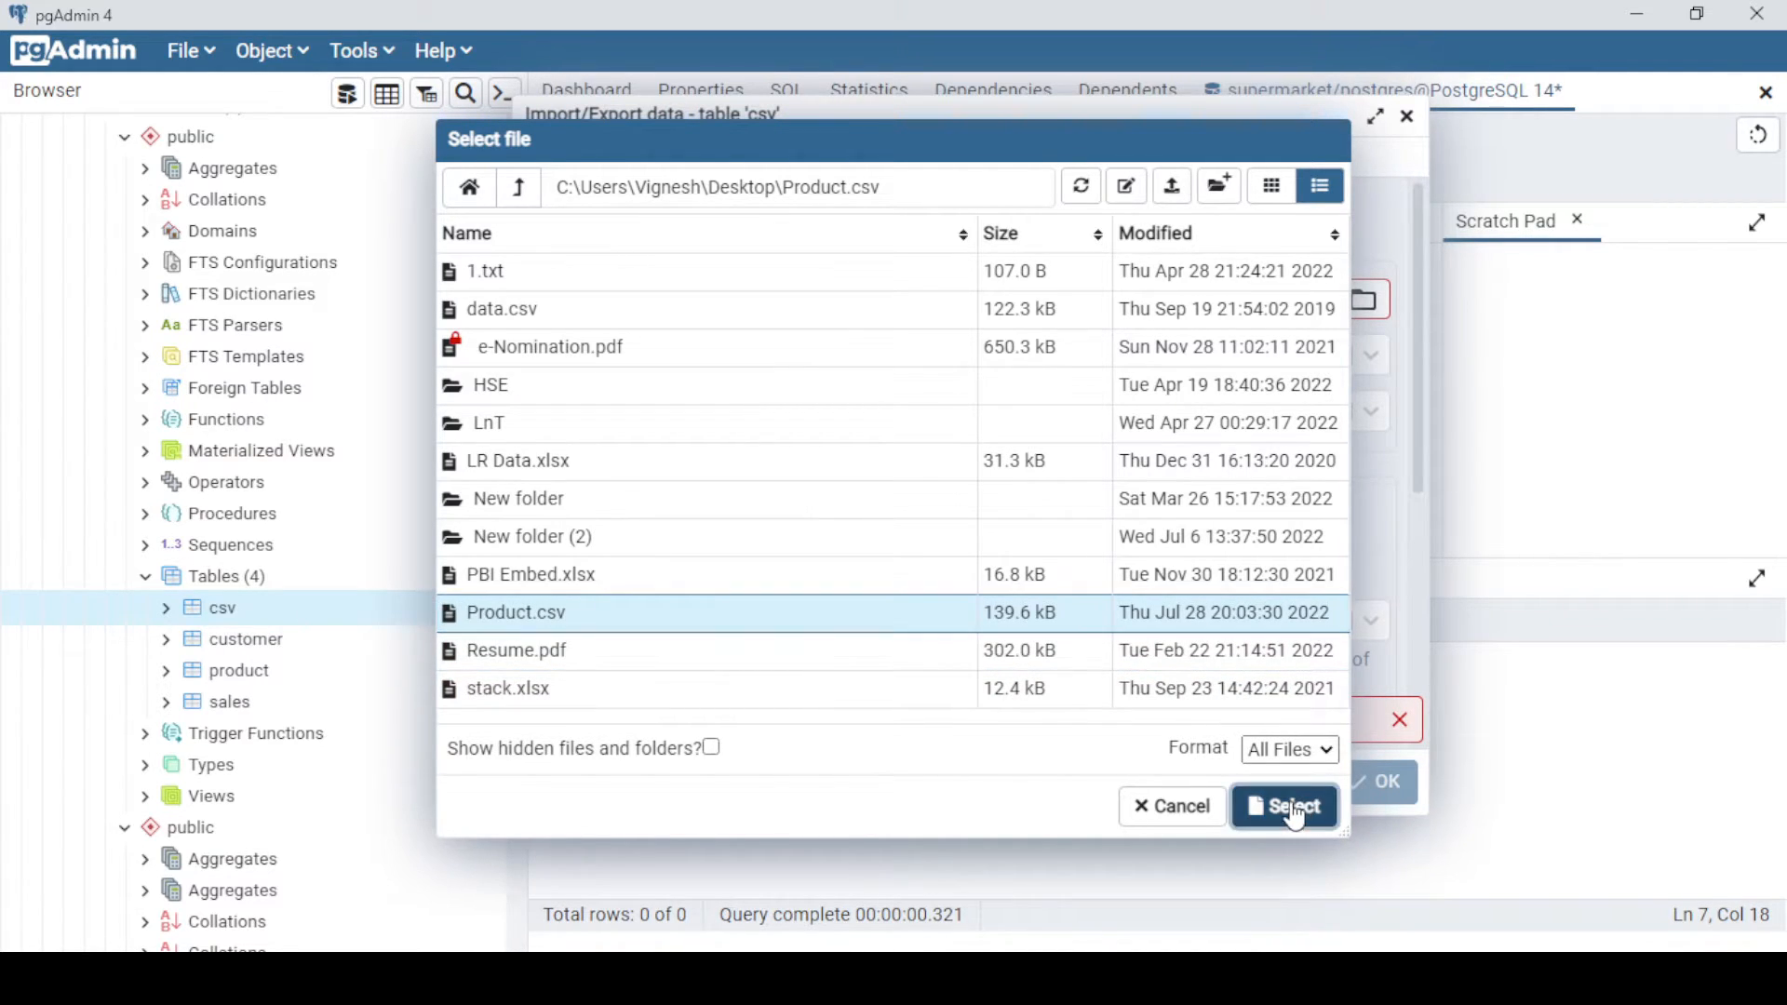
- Enable the Header option, set the delimiter to a comma and start the import
scroll(1005, 503, down, 3)
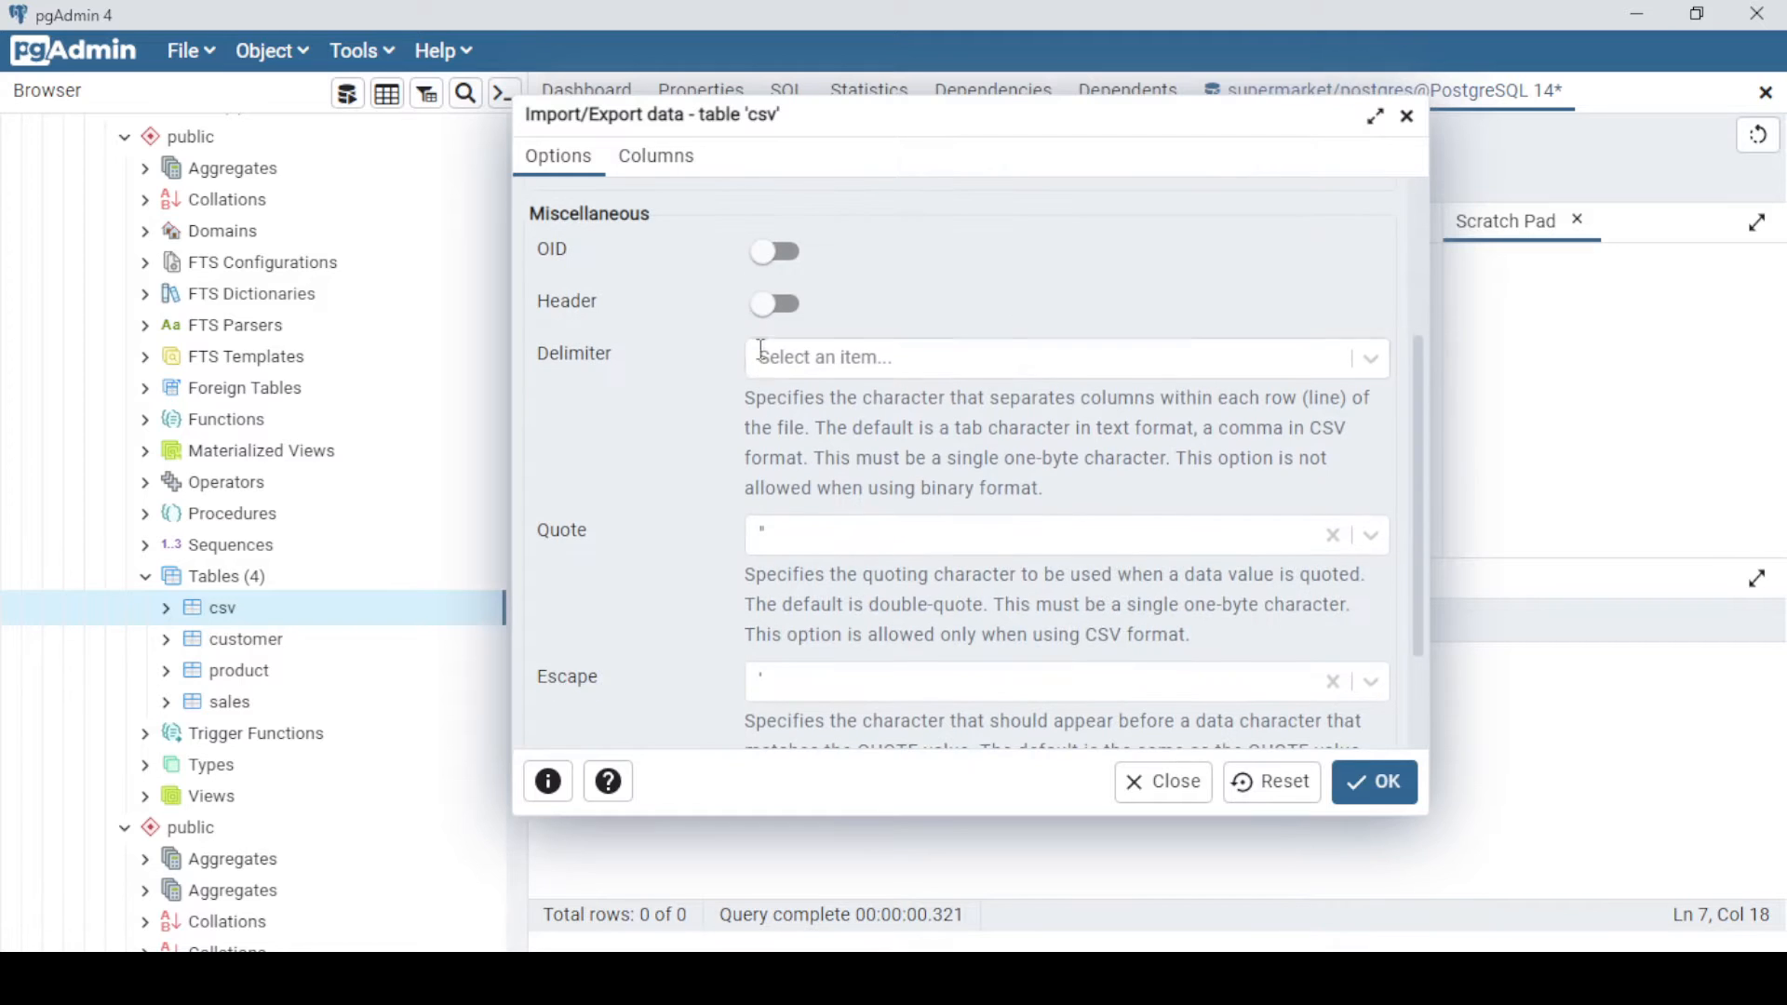
click(780, 303)
click(1368, 358)
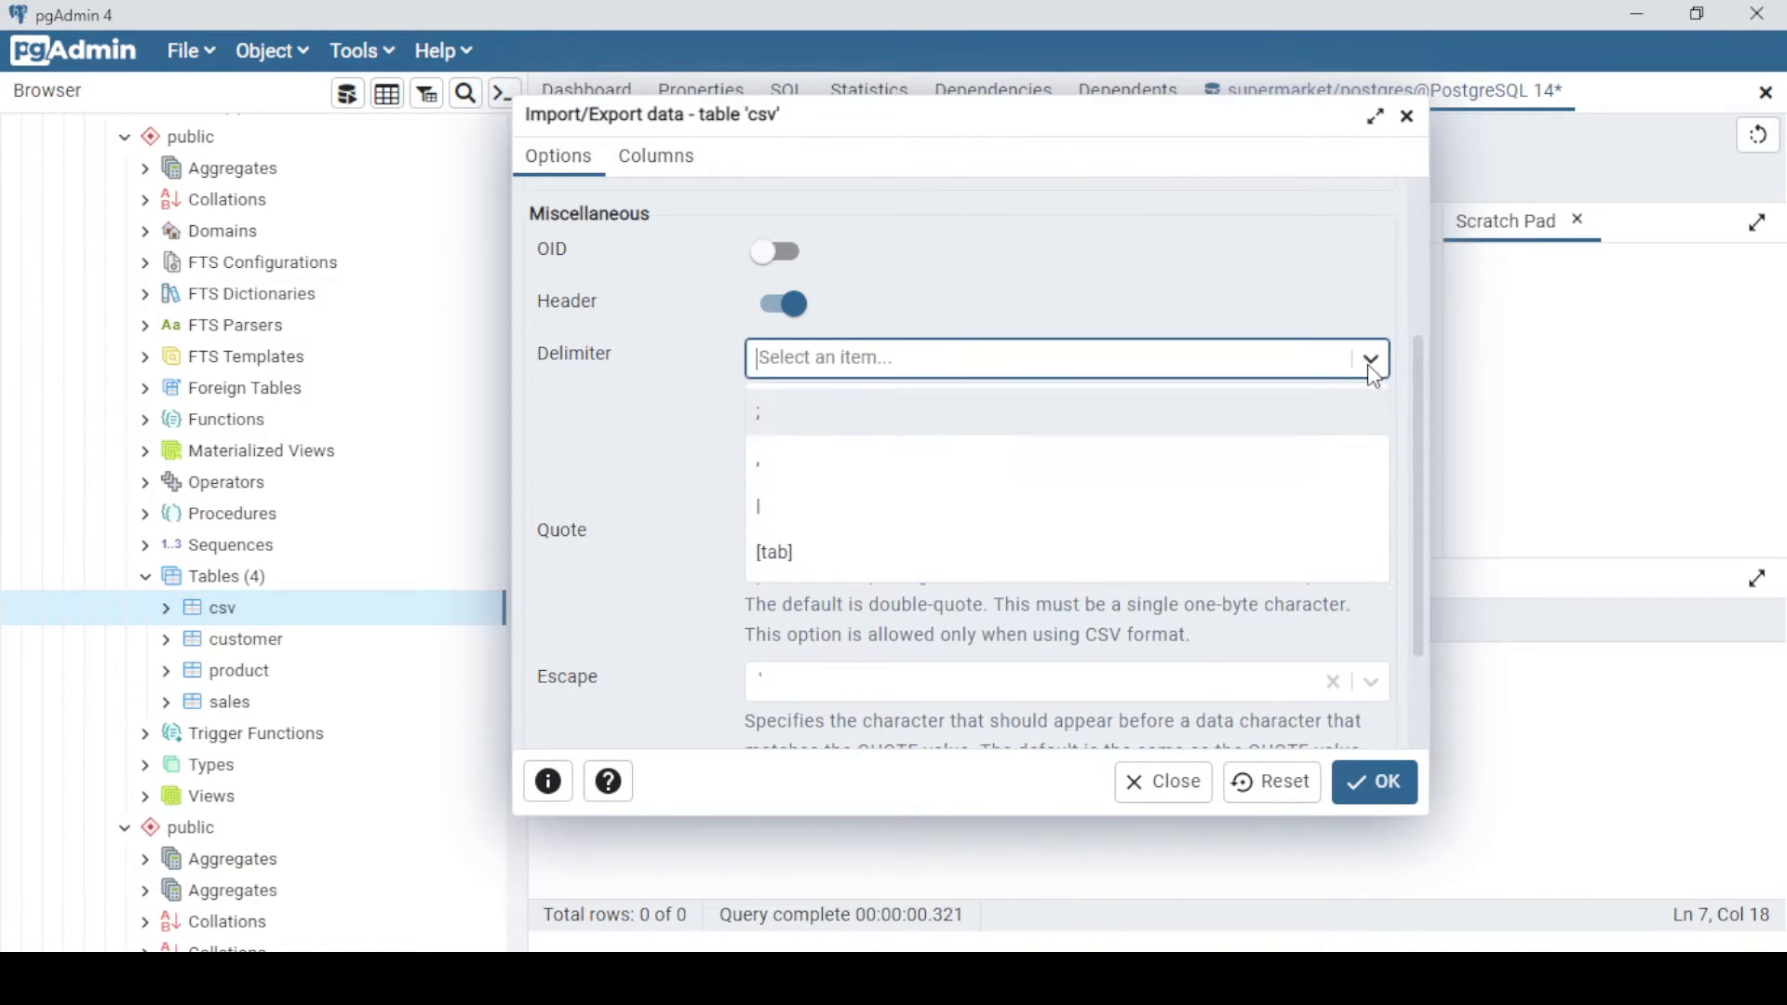
click(913, 474)
scroll(1087, 612, down, 1)
scroll(1087, 611, down, 2)
click(1360, 779)
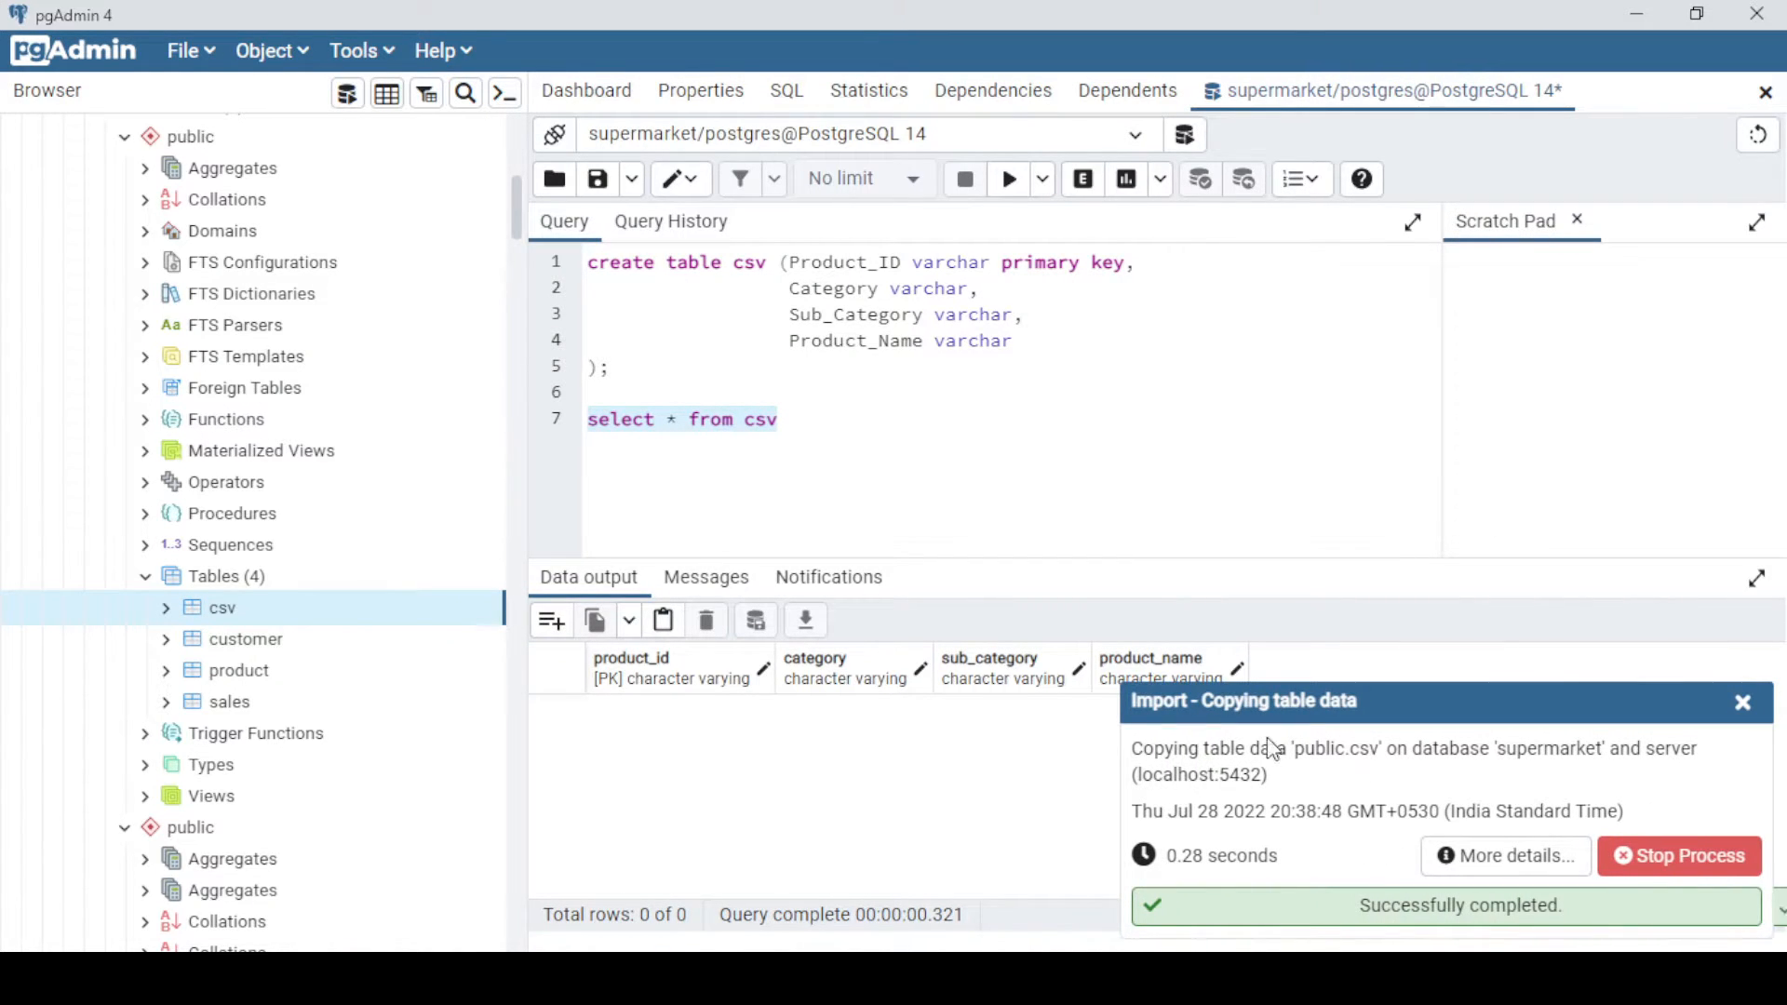
- Rerun "select * from csv", dismiss the import notification and look through the returned rows
click(866, 431)
triple_click(866, 431)
click(1011, 182)
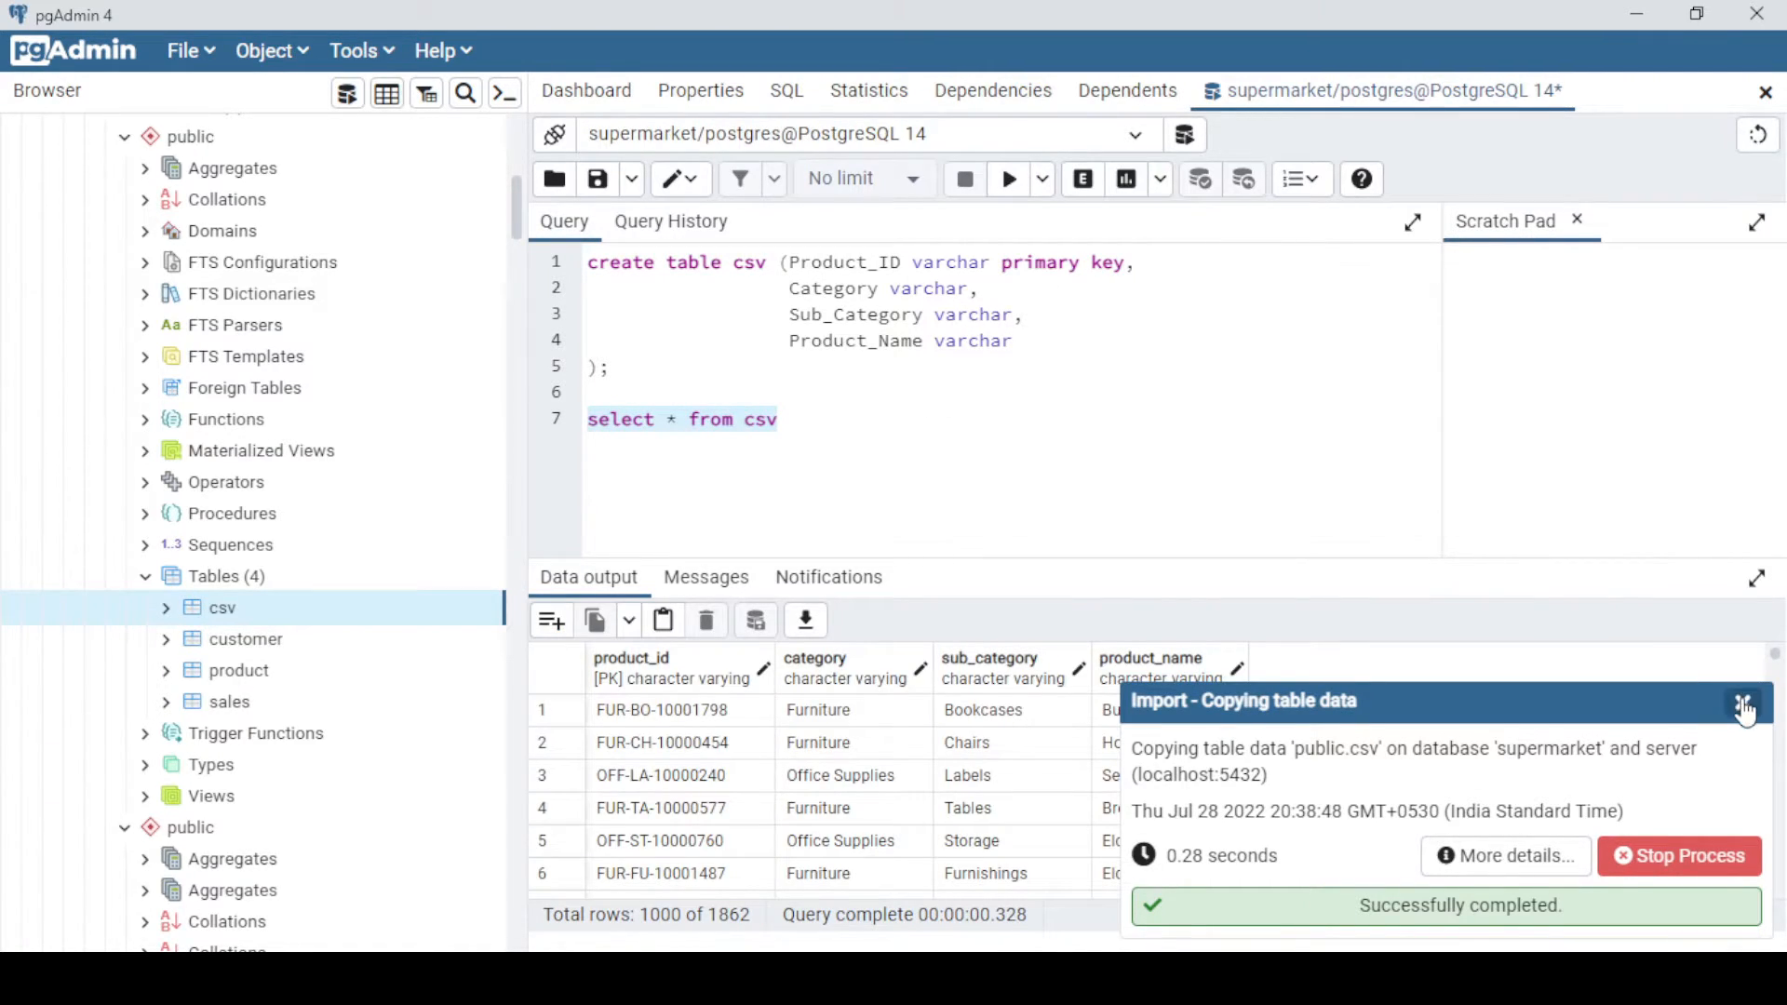
click(1743, 705)
scroll(1119, 735, down, 6)
scroll(1120, 713, up, 6)
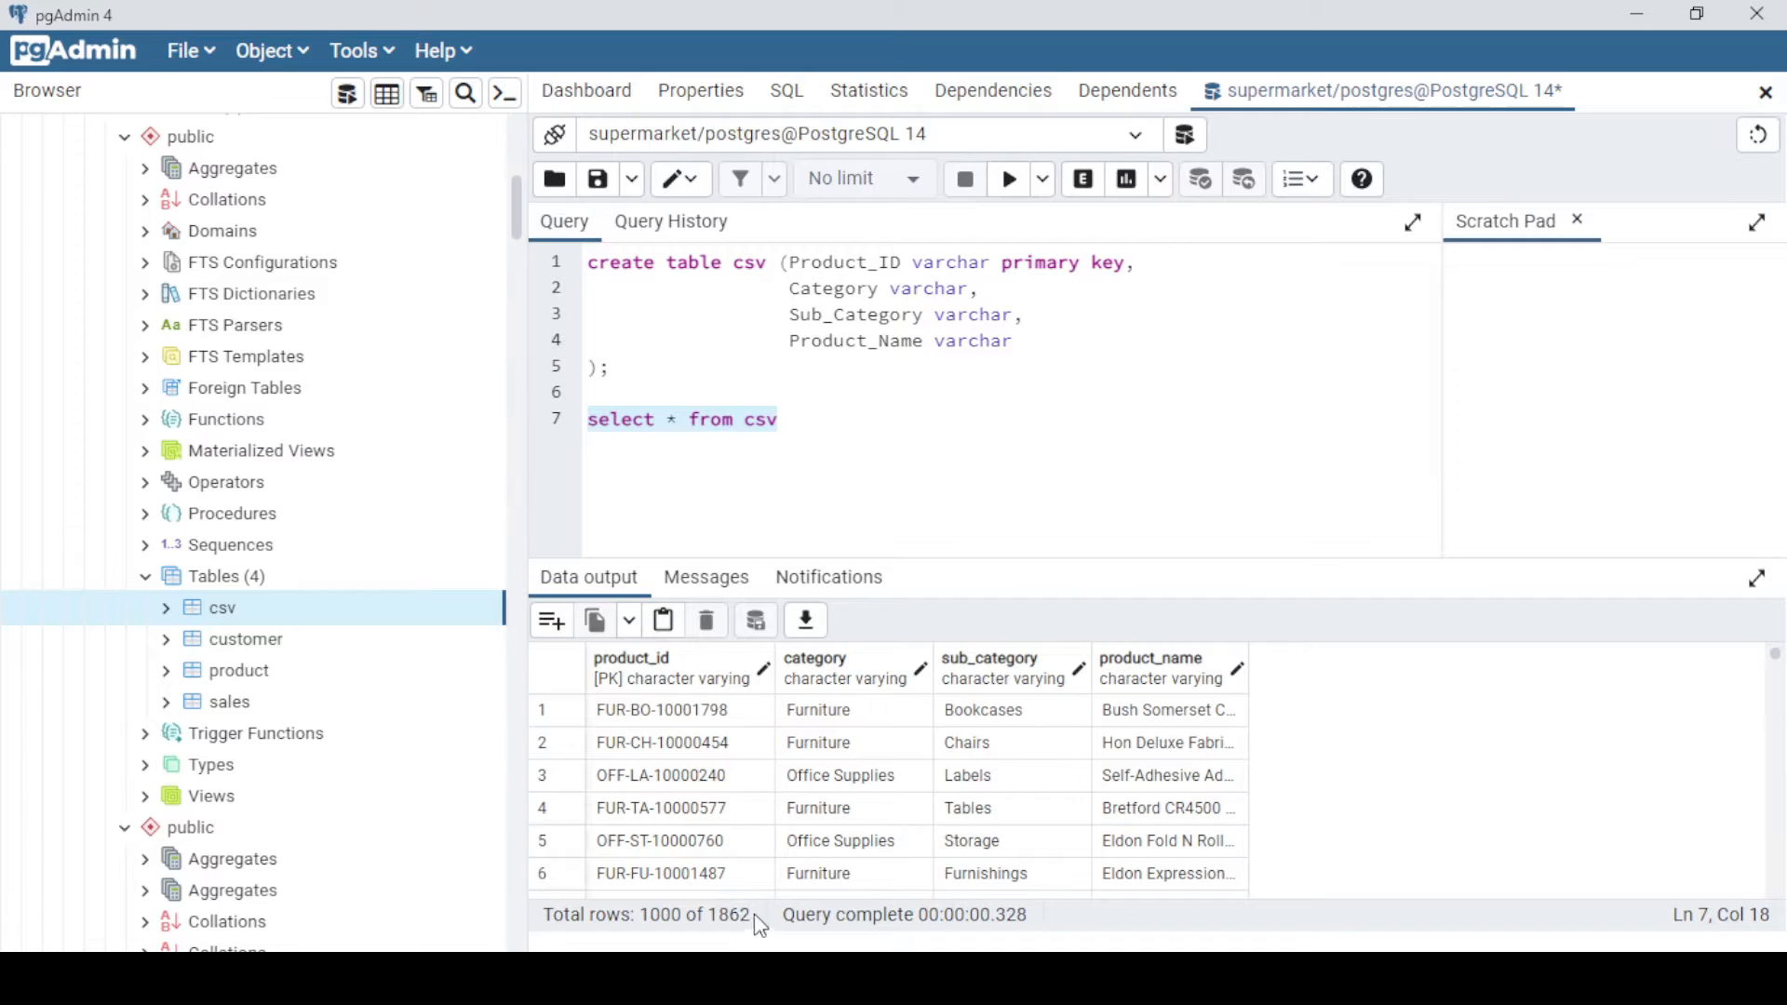
- Start a new statement two lines below the select query reading copy csv from ''
click(809, 427)
key(Return)
key(Return)
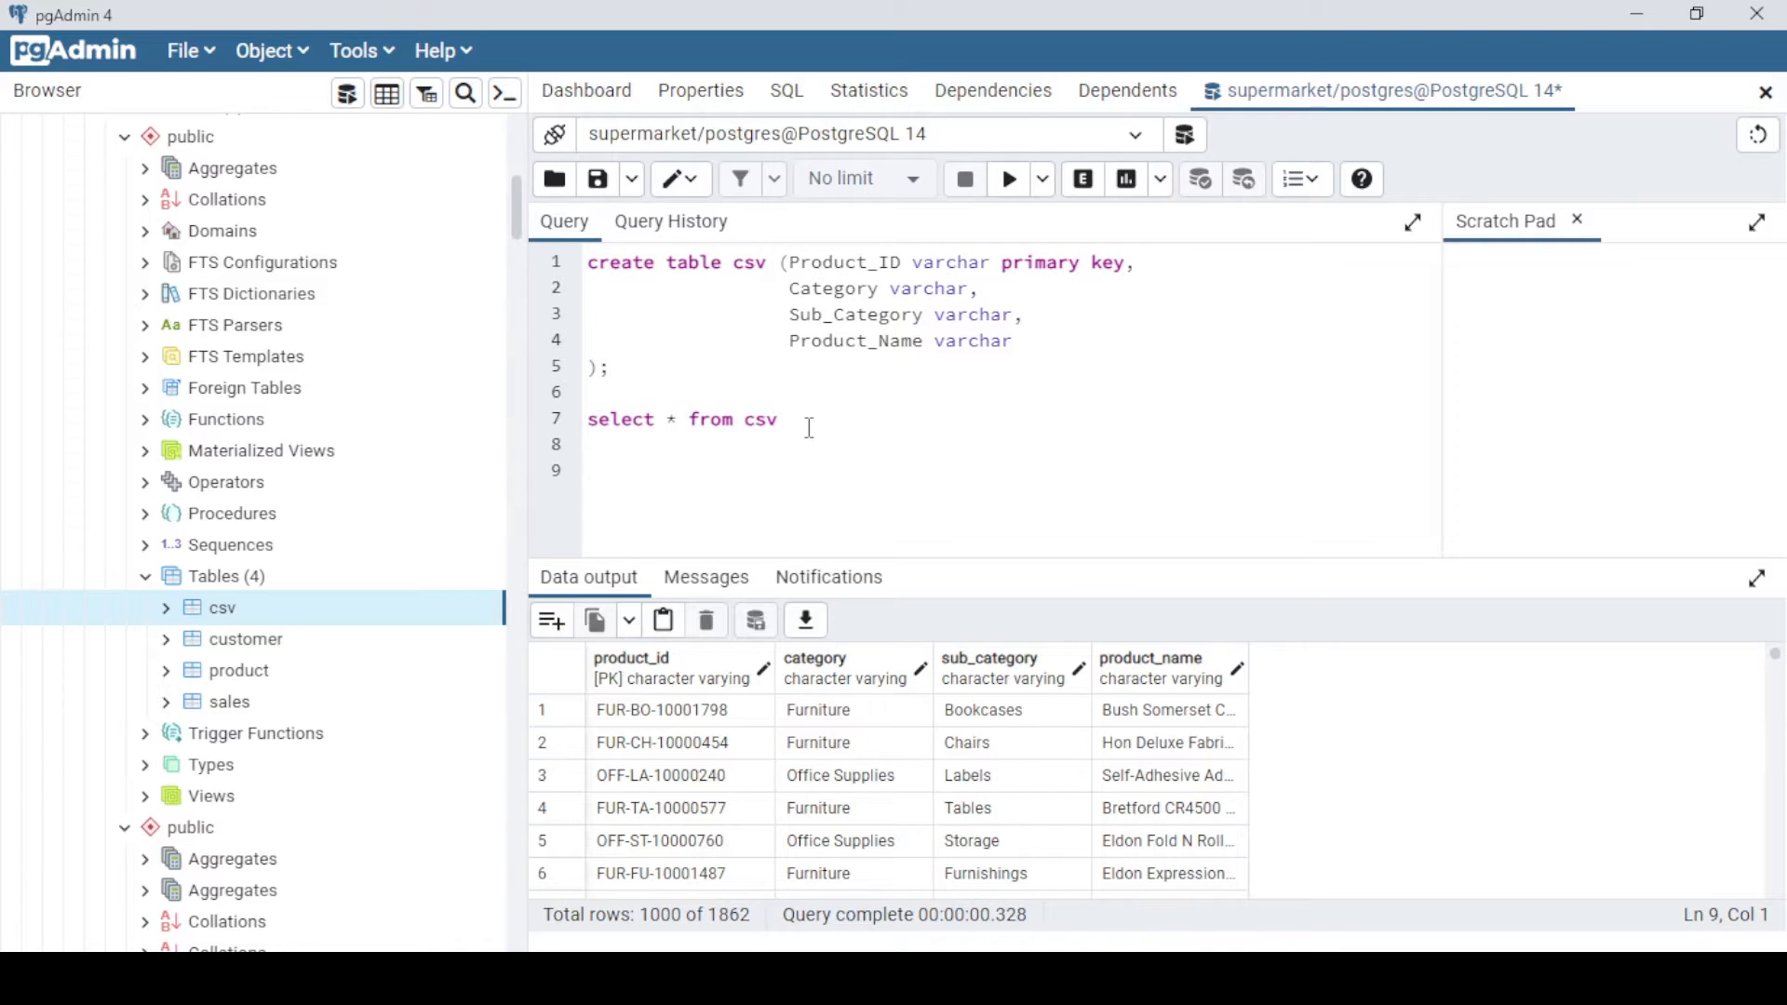
text(copy csv from ')
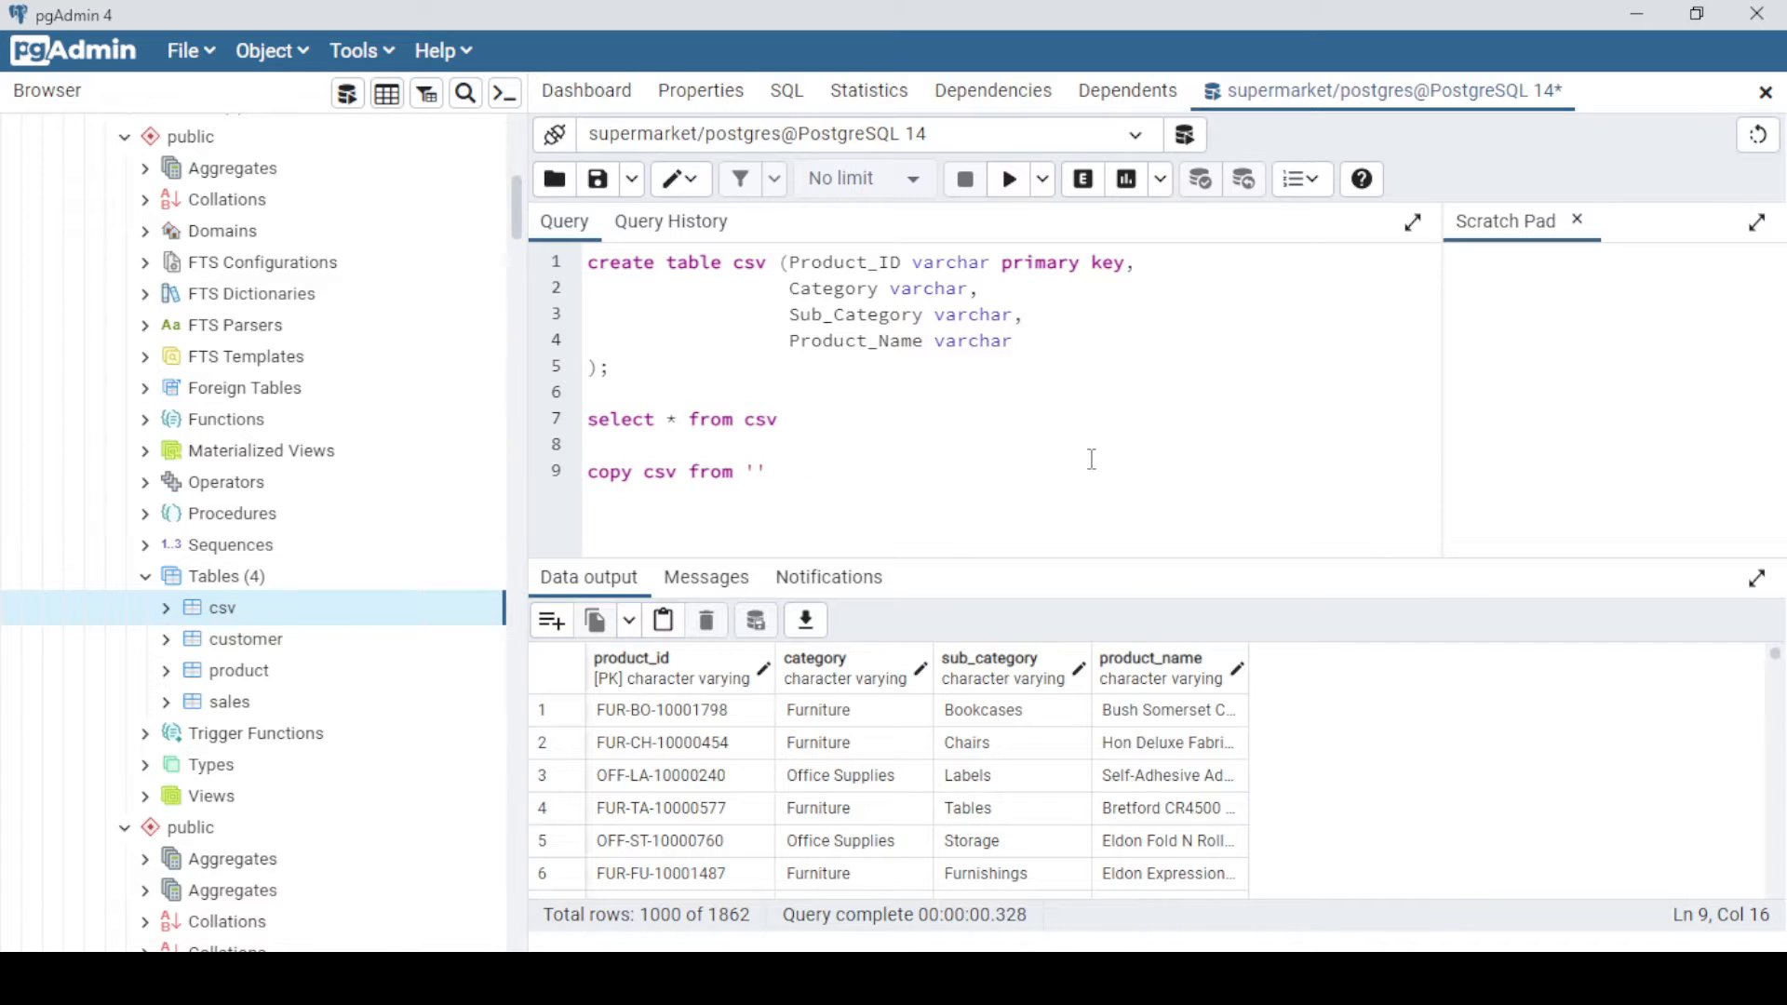
- Switch to File Explorer and copy the full path of Product.csv in the PostgreSQL data_copy folder
click(856, 982)
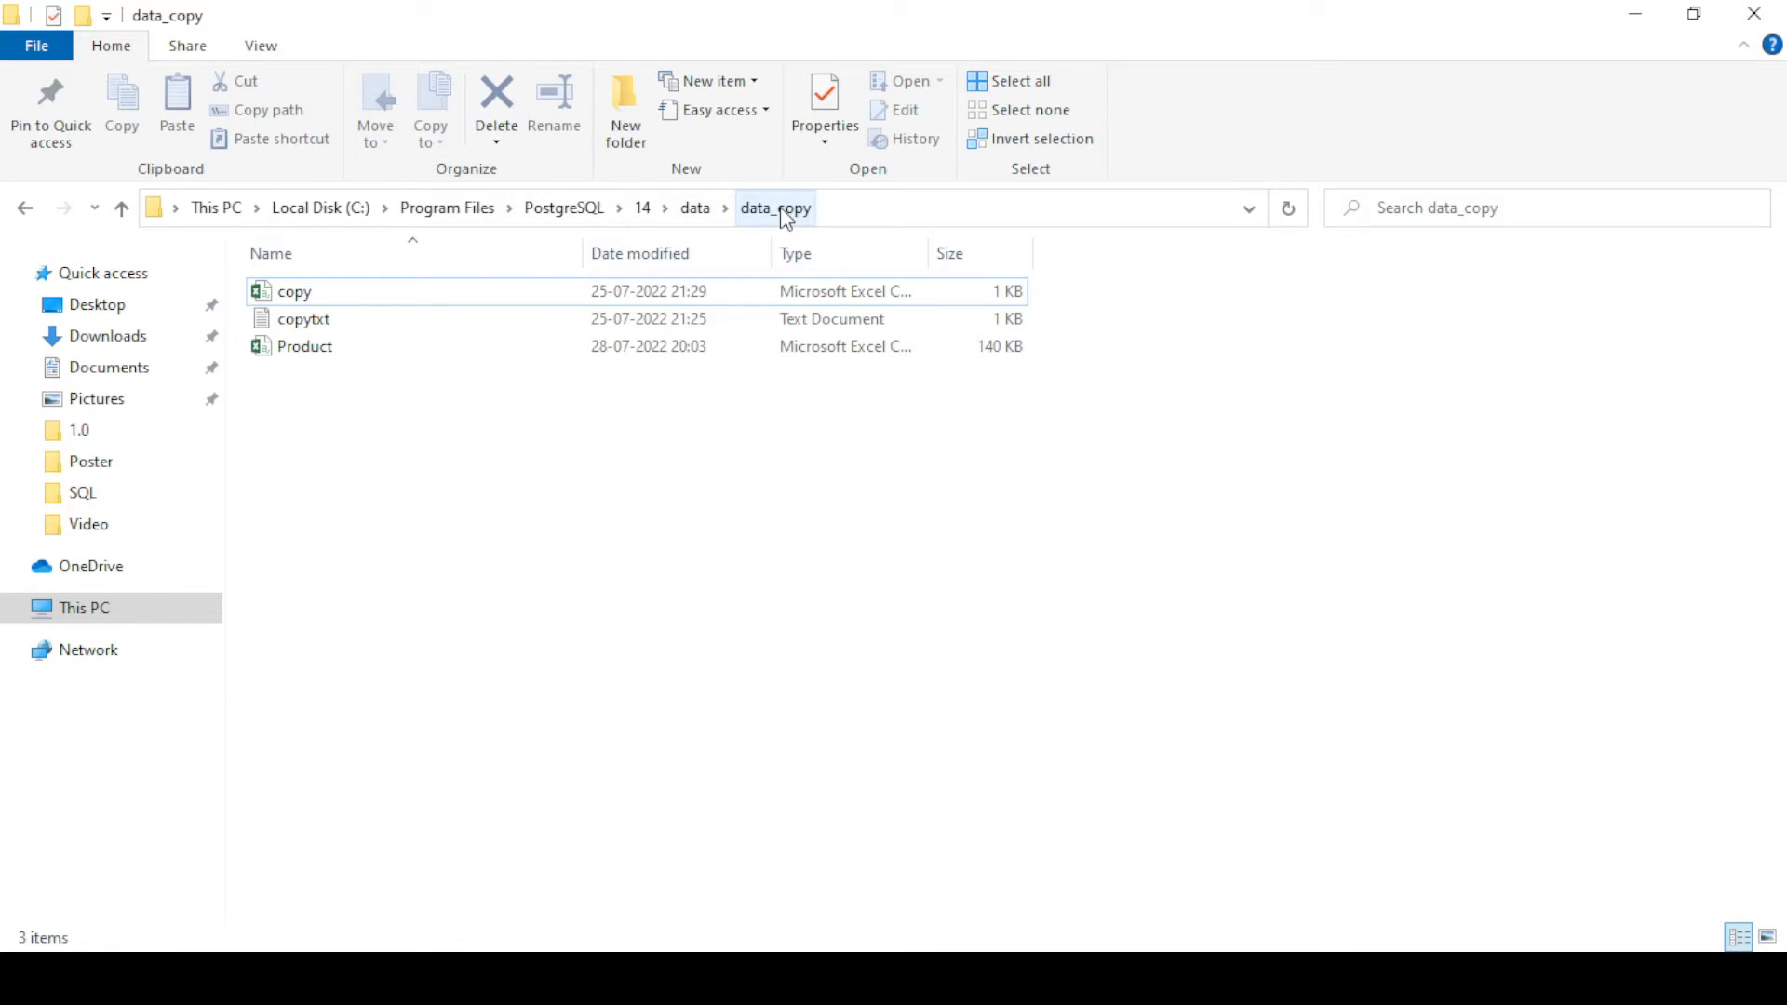
click(1073, 206)
click(886, 200)
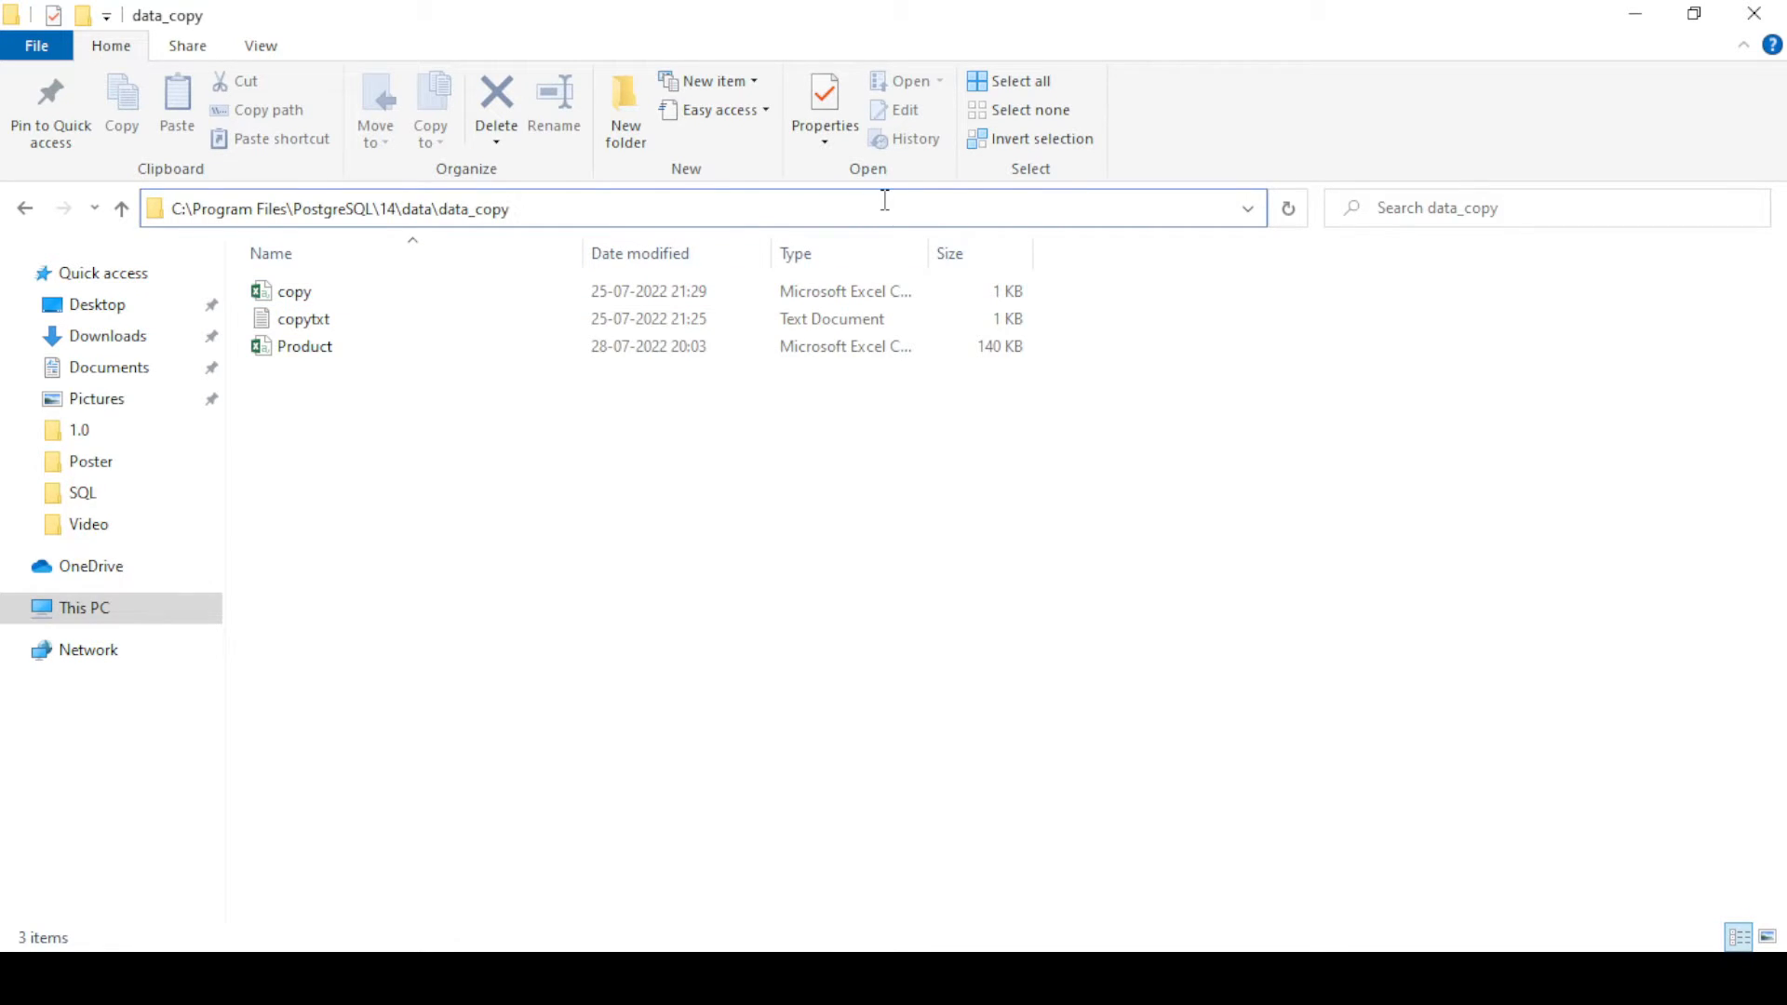
text(\p)
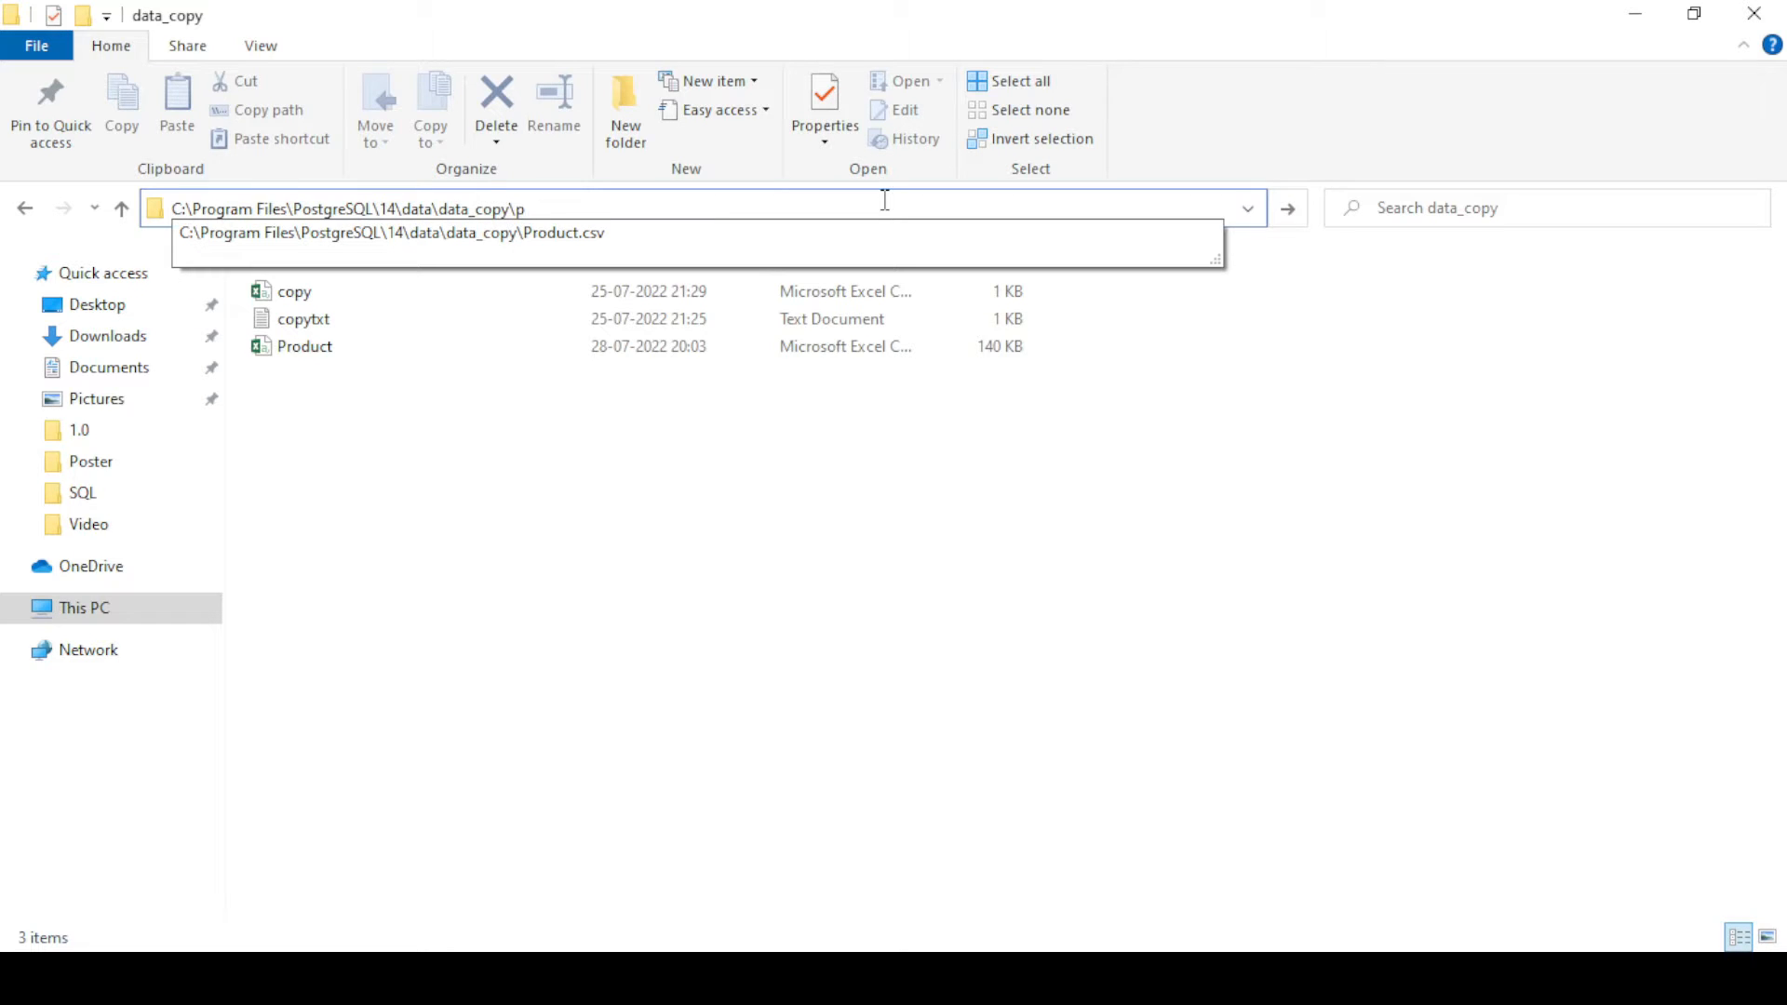
key(Down)
key(Return)
key(ctrl+c)
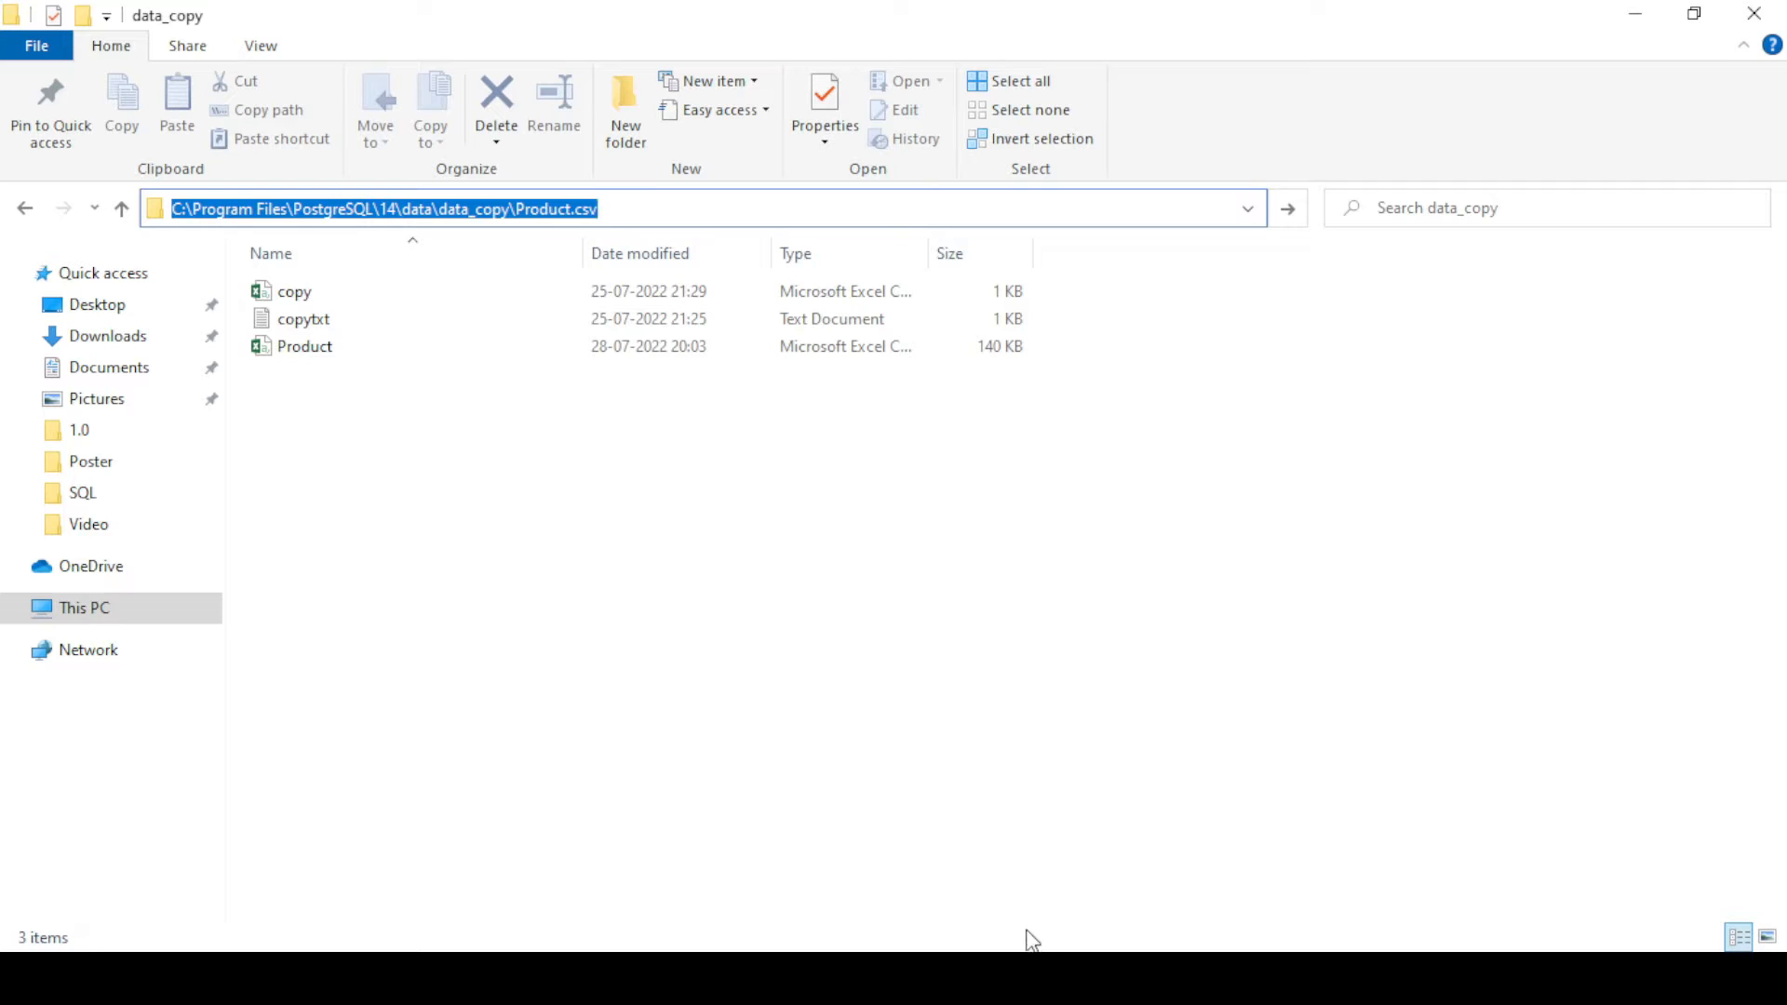
- Return to pgAdmin, paste the Product.csv path between the quotes and end the statement with "csv headrer;"
key(alt+Tab)
key(ctrl+v)
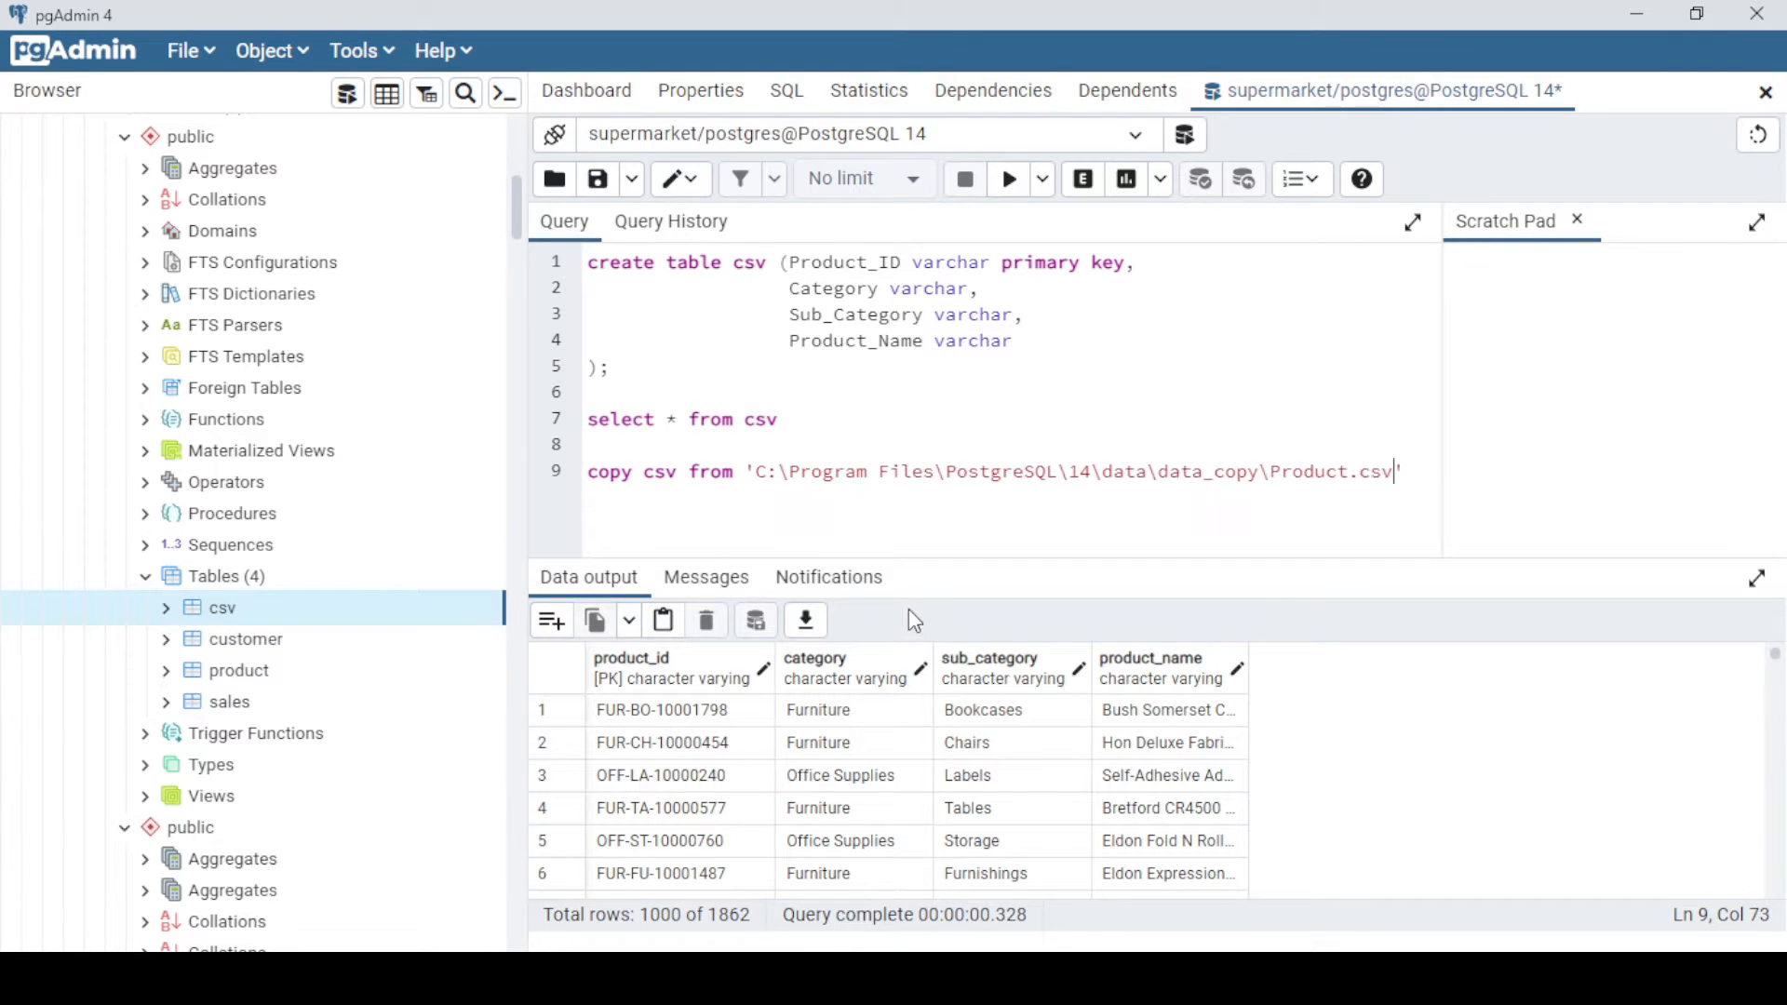
click(1420, 470)
text(csv headrer)
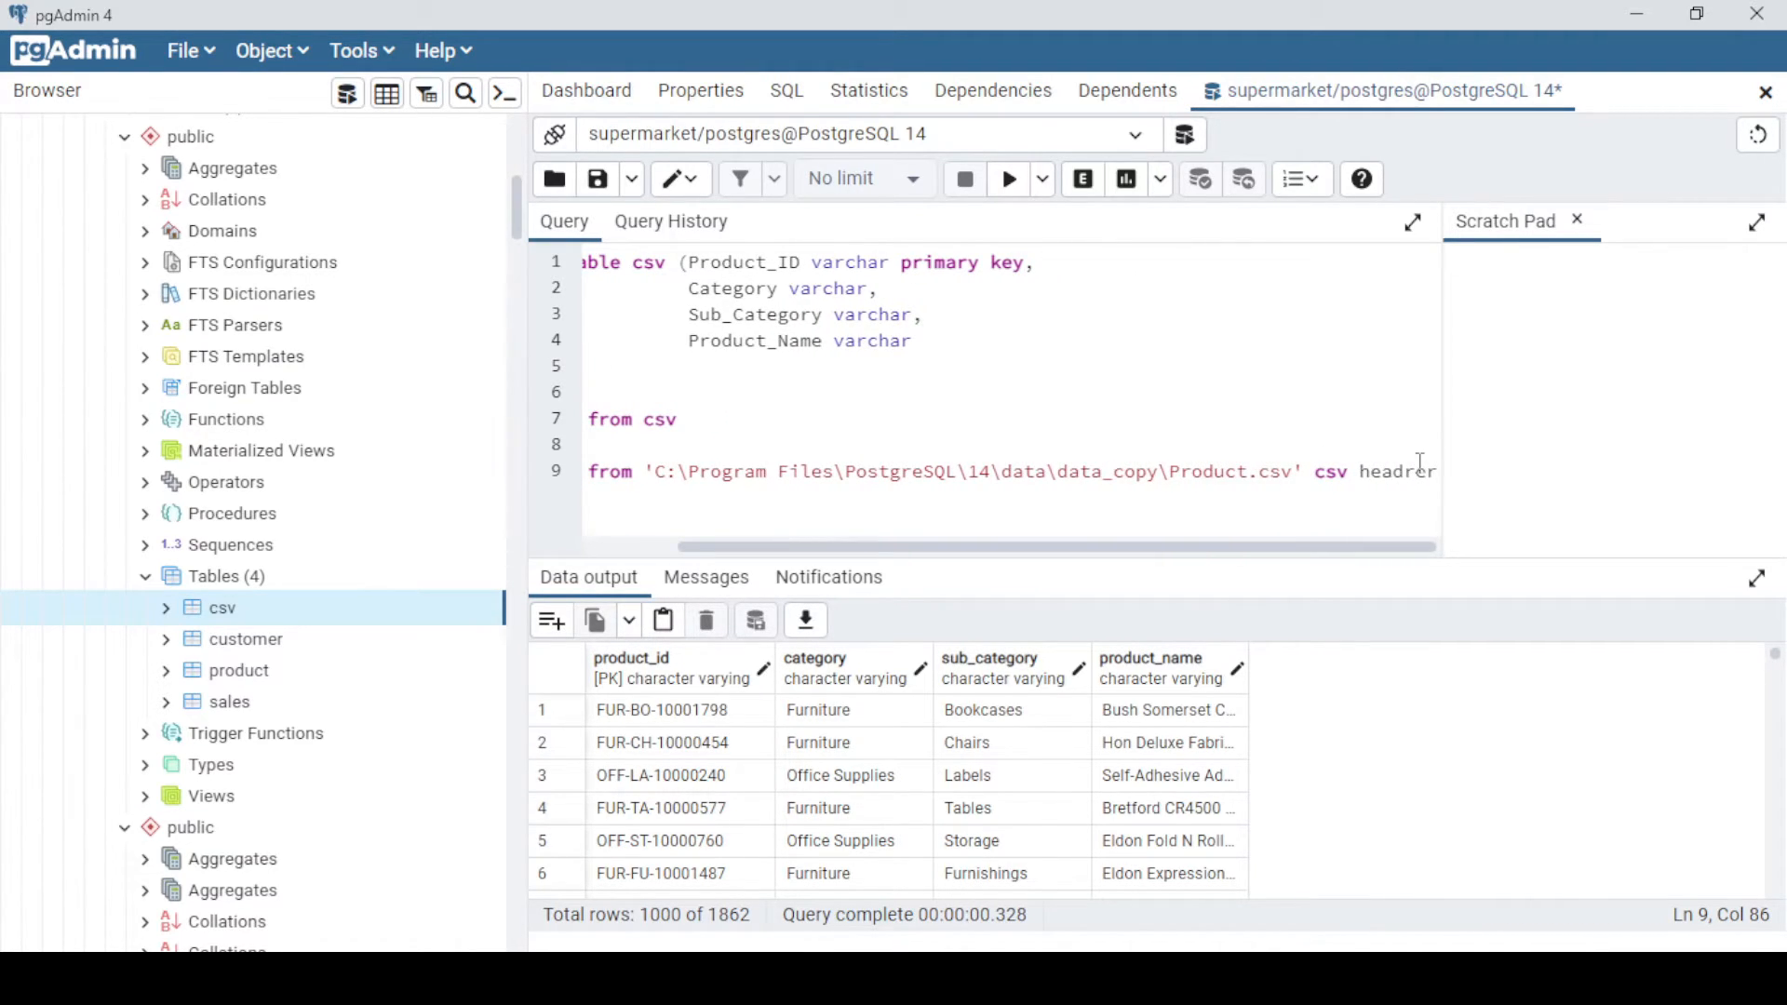
text(;)
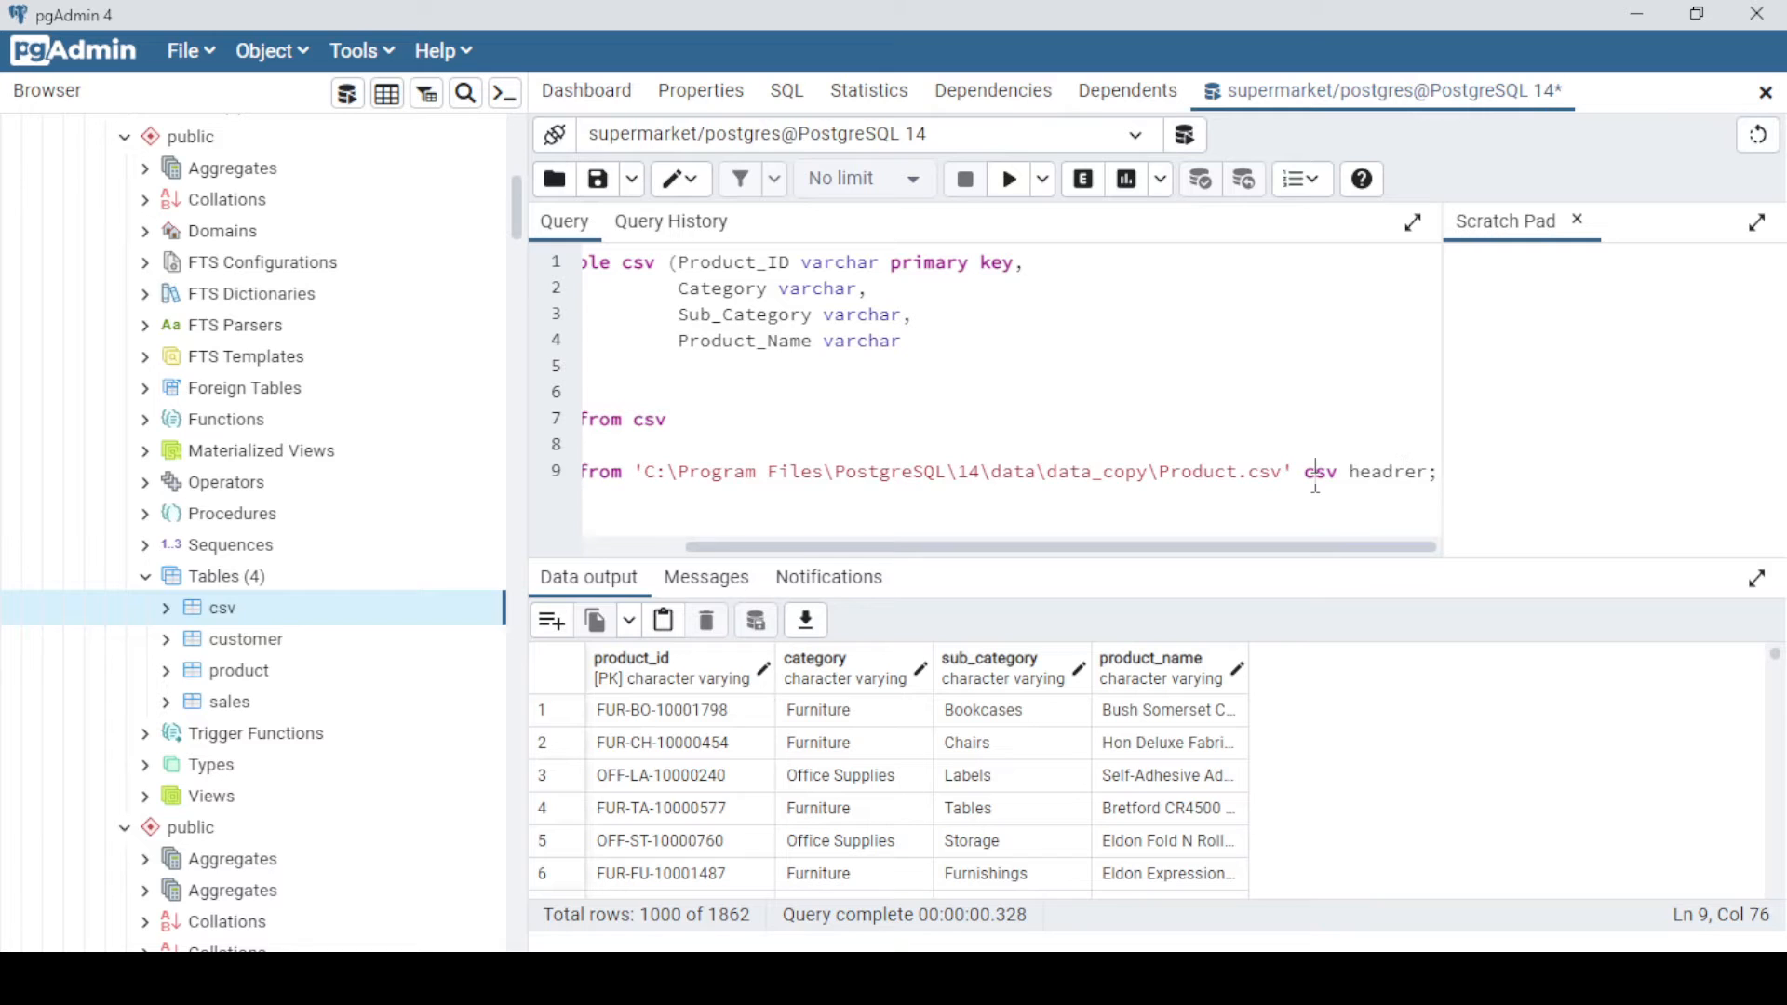
- Try to run only the COPY statement on line 9
triple_click(1319, 482)
drag(1244, 559, 1021, 561)
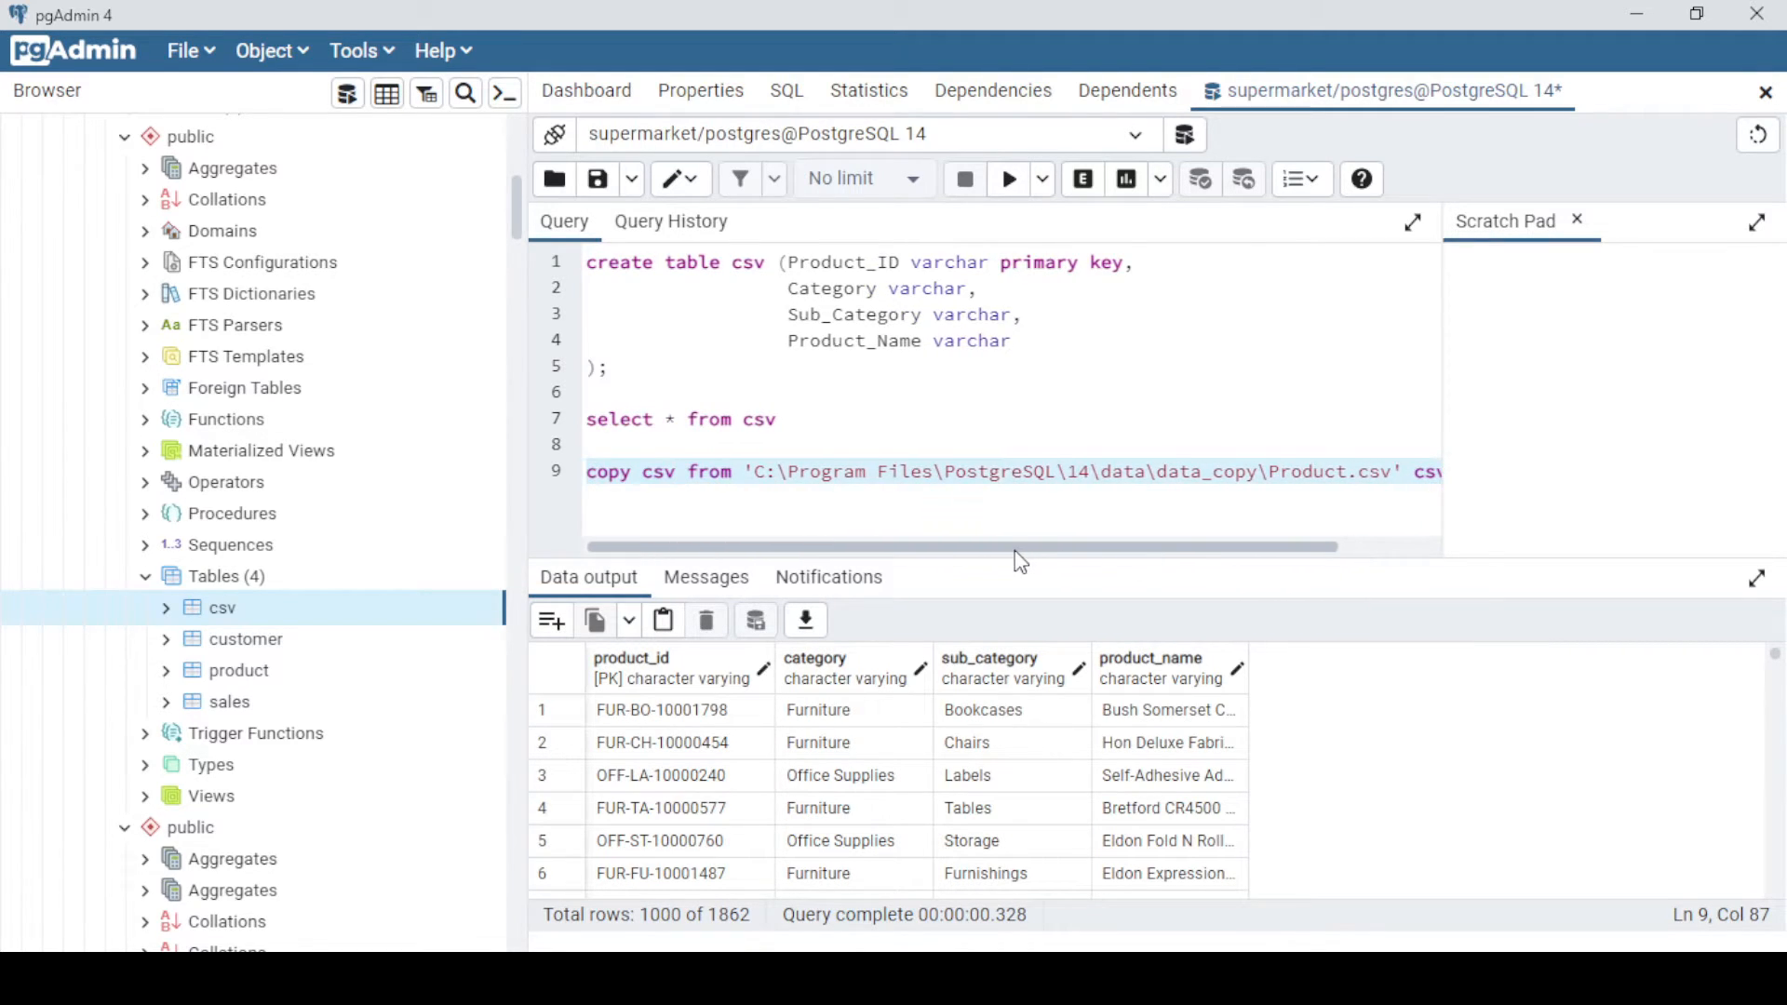
click(1013, 192)
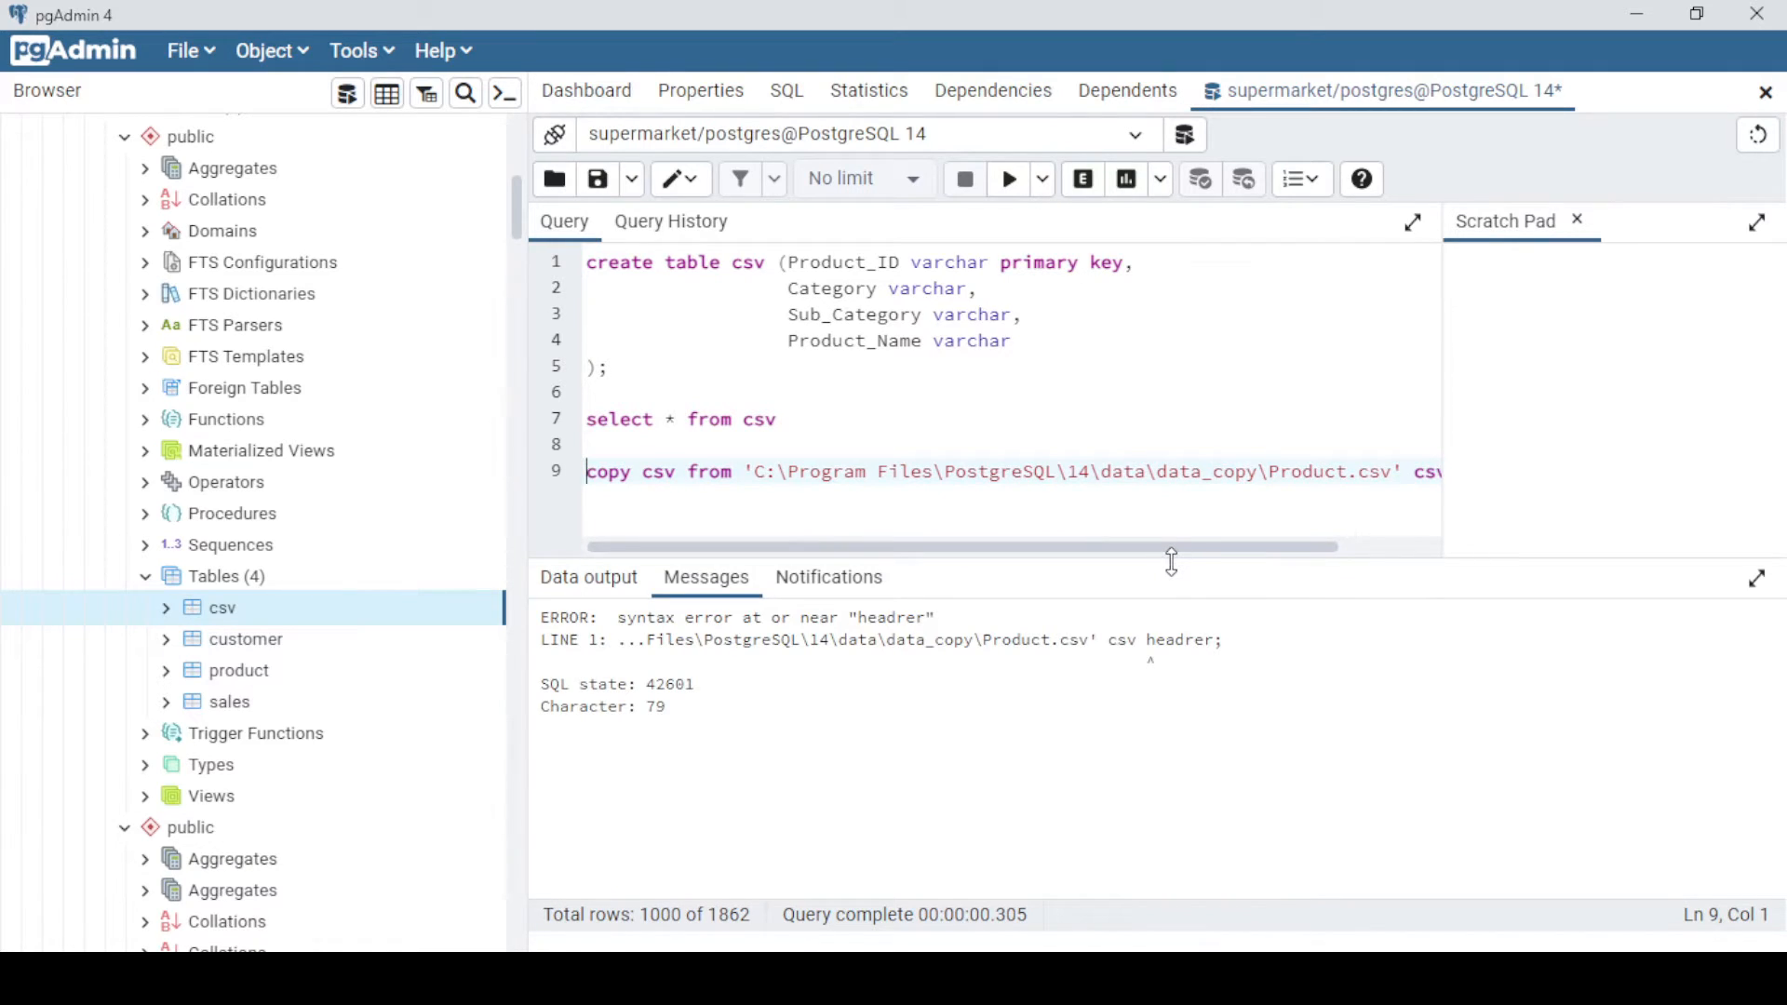
- Correct the misspelled option in the COPY statement to header and execute the statement again
drag(1170, 548, 1303, 549)
double_click(1389, 477)
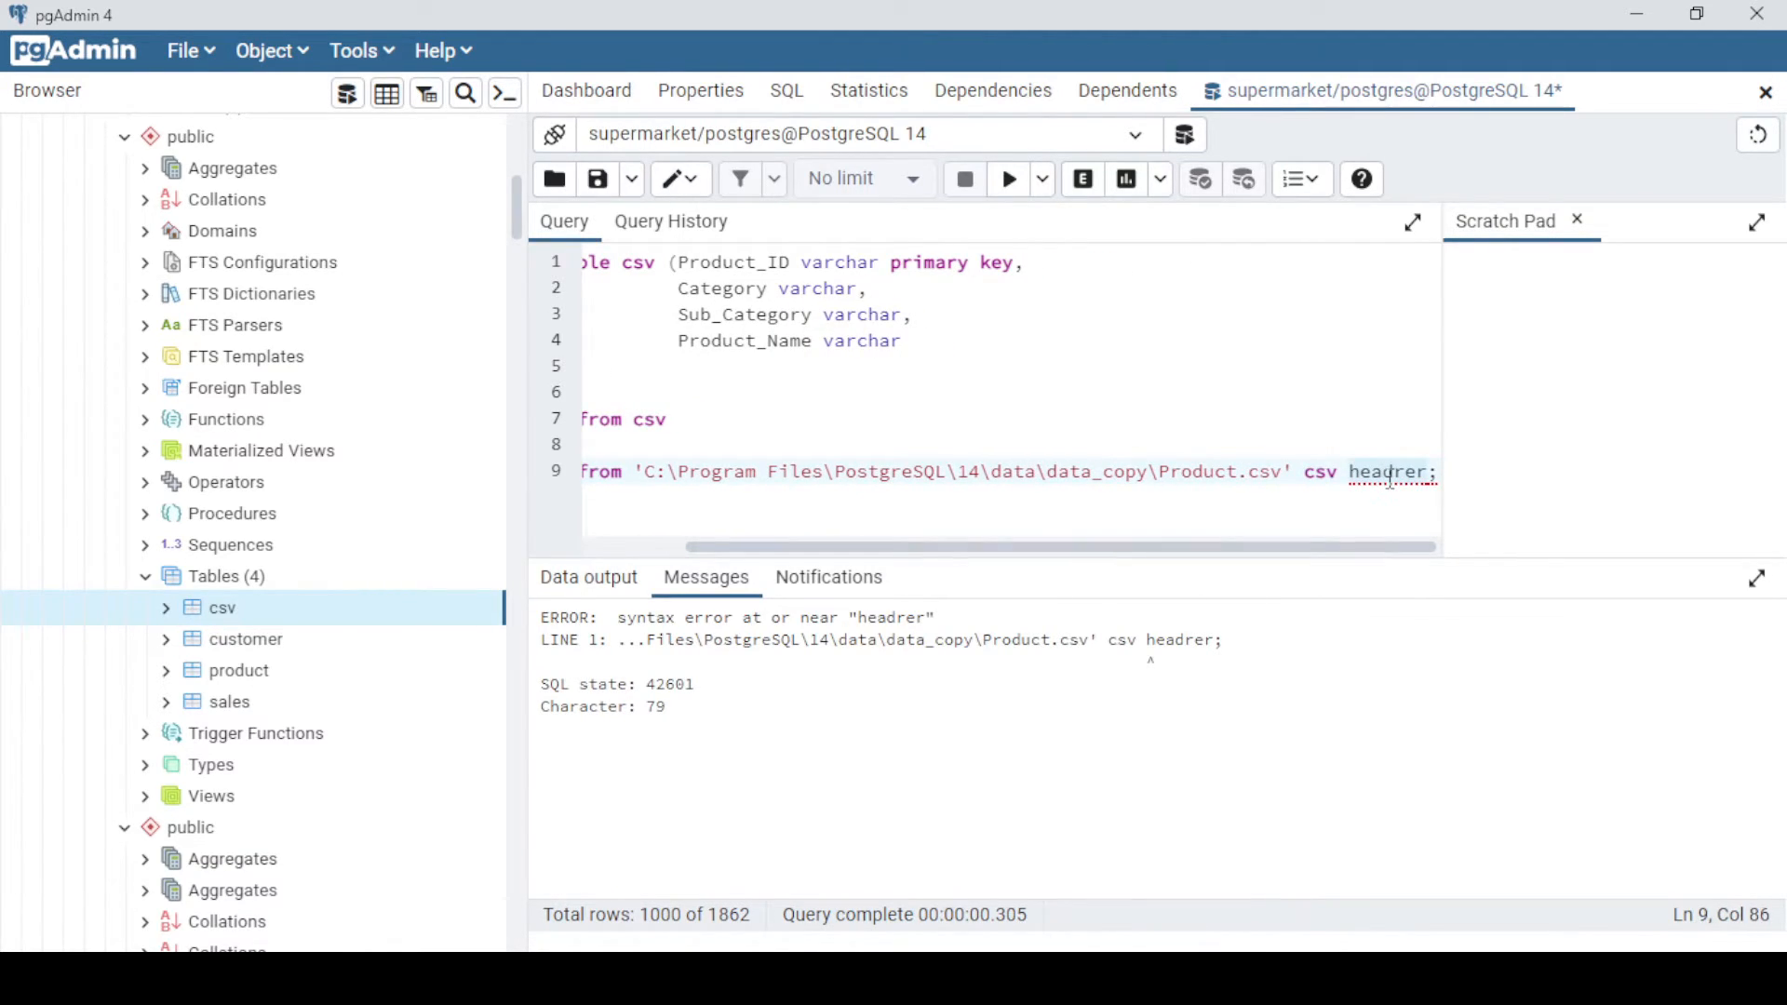
text(header)
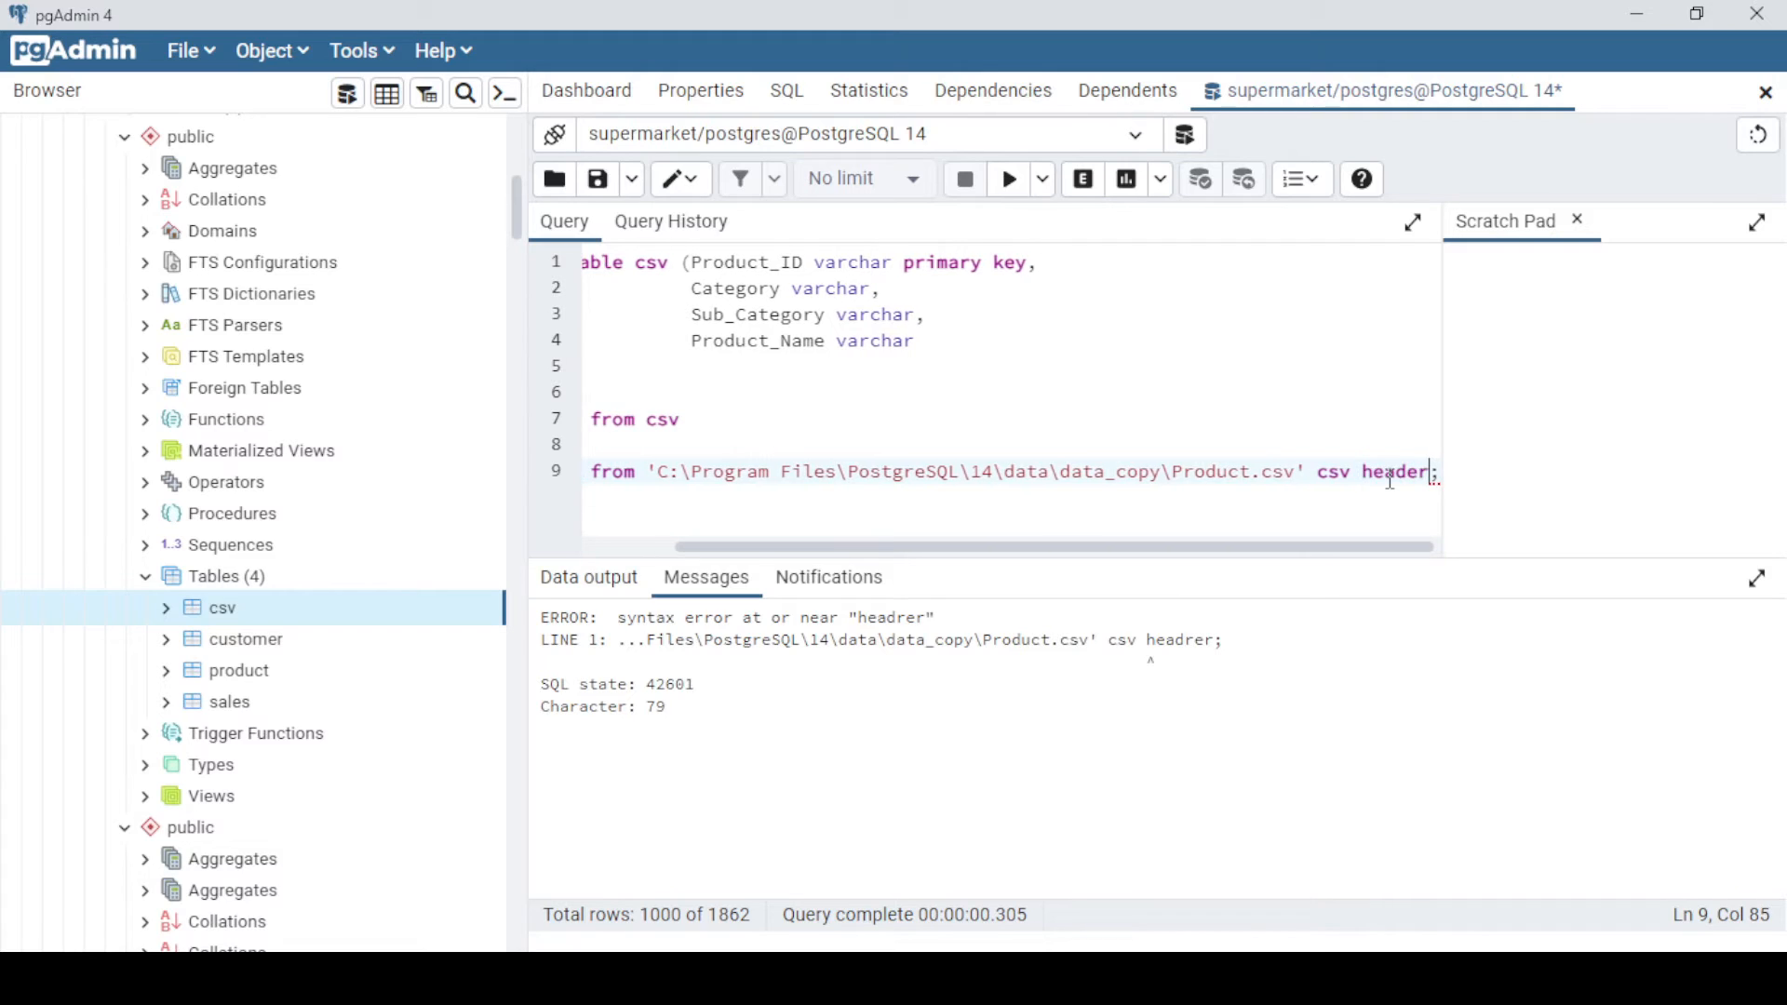
key(End)
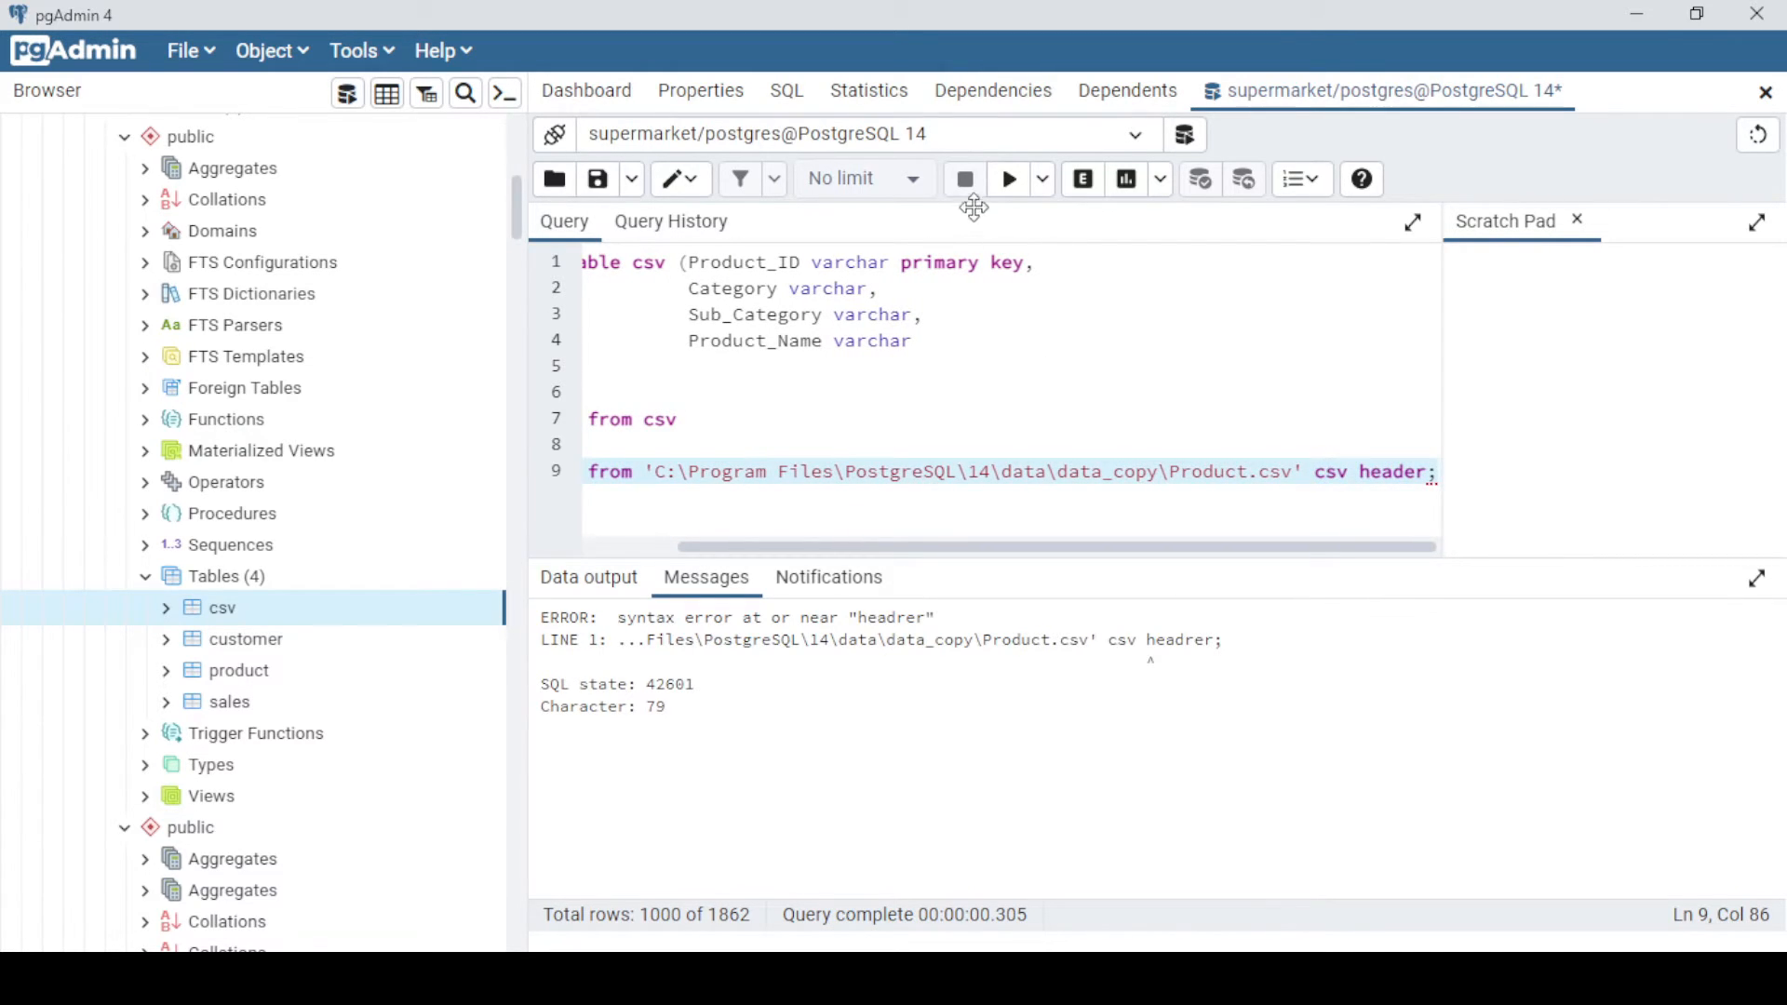
click(1007, 174)
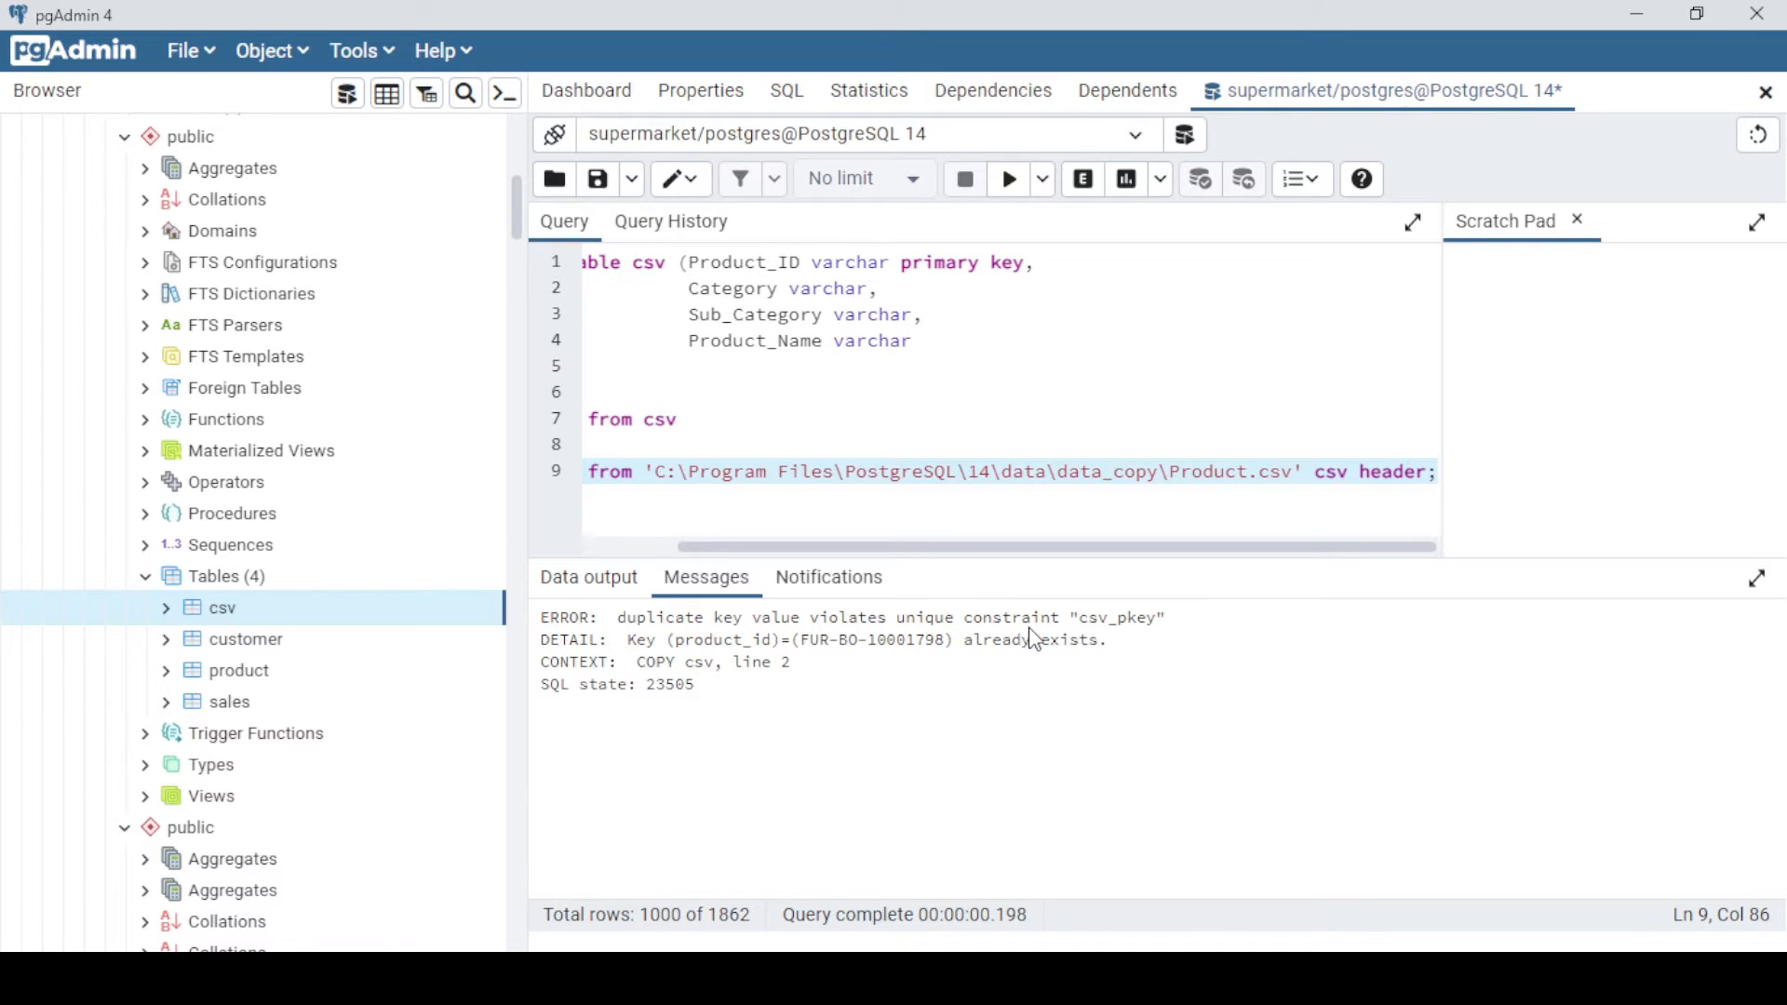
- Run "select * from csv" to check the table's existing rows and review the COPY statement through to its end
drag(1086, 549, 841, 553)
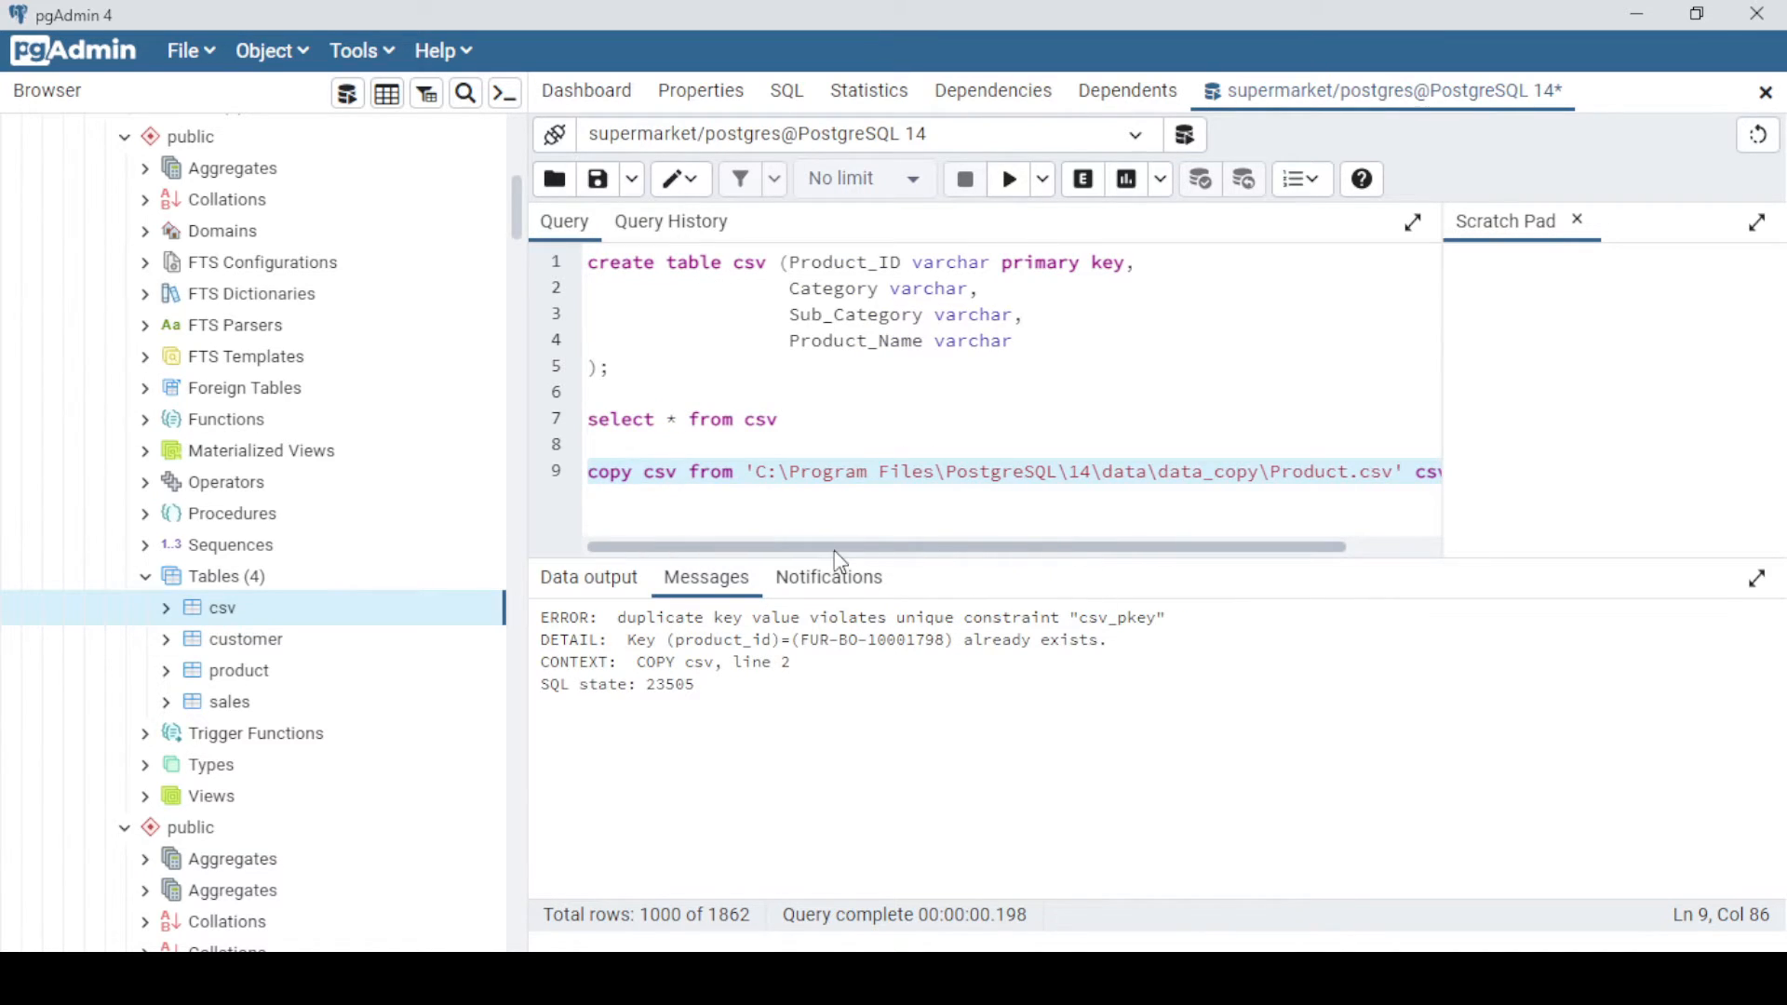
triple_click(725, 418)
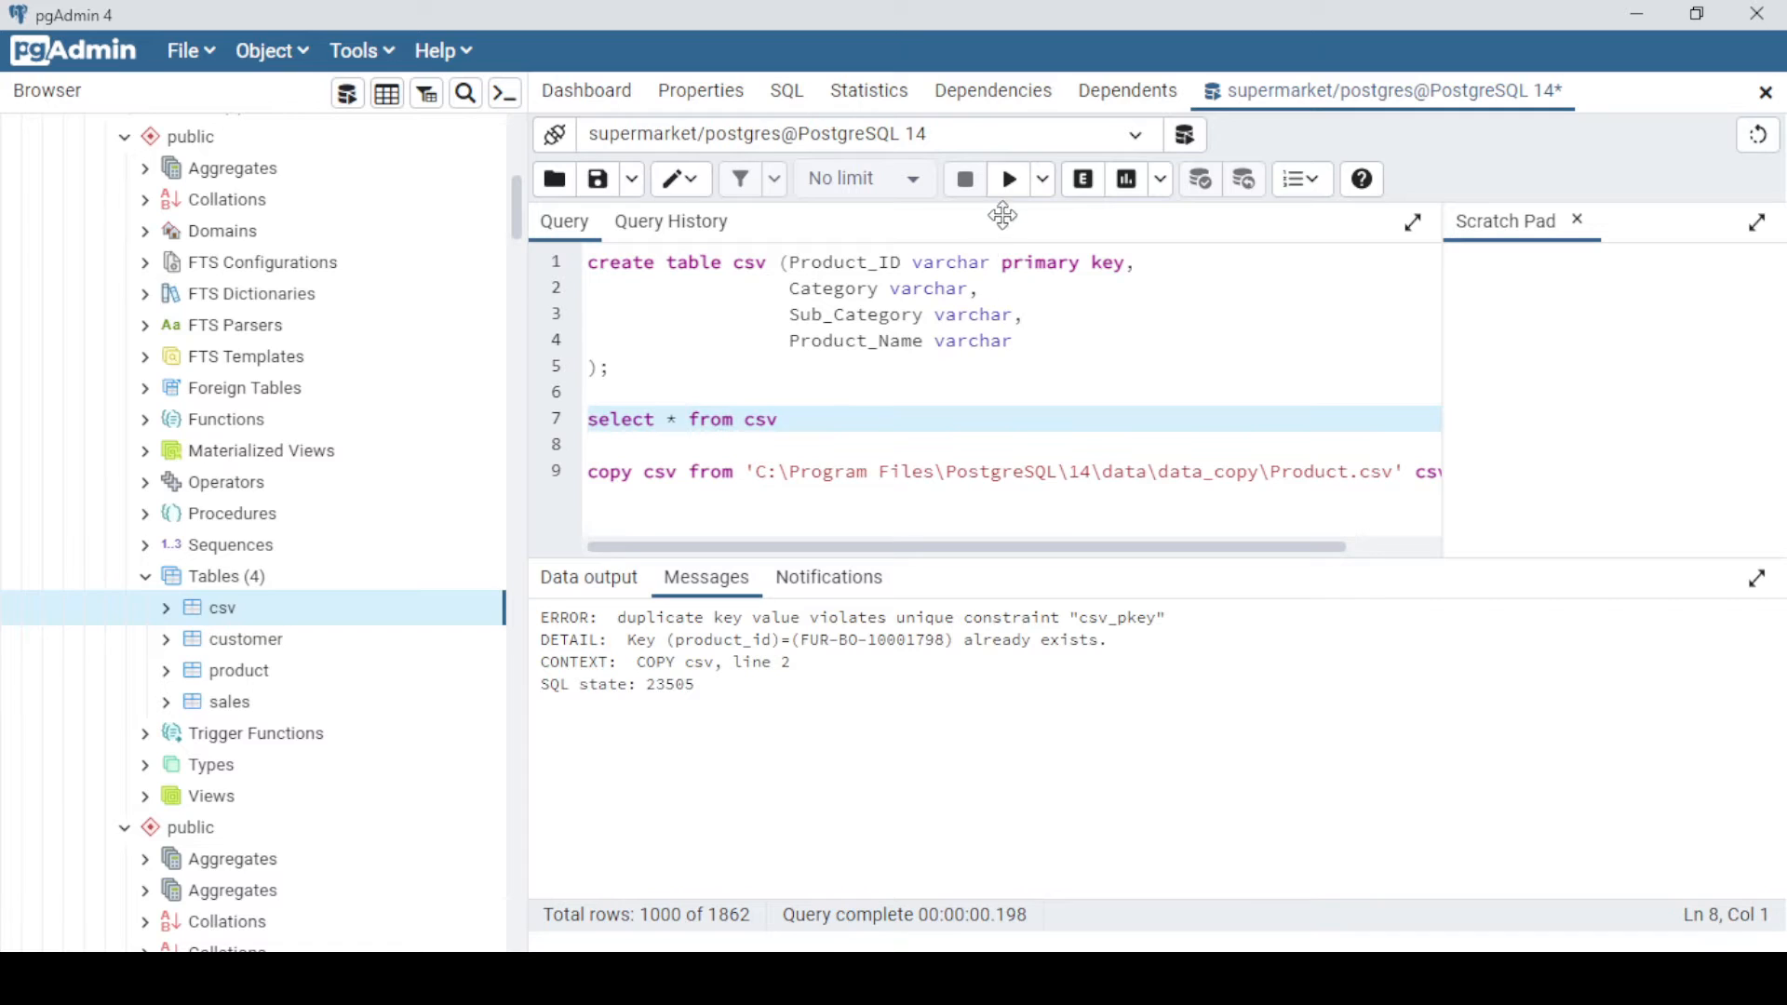
click(1009, 181)
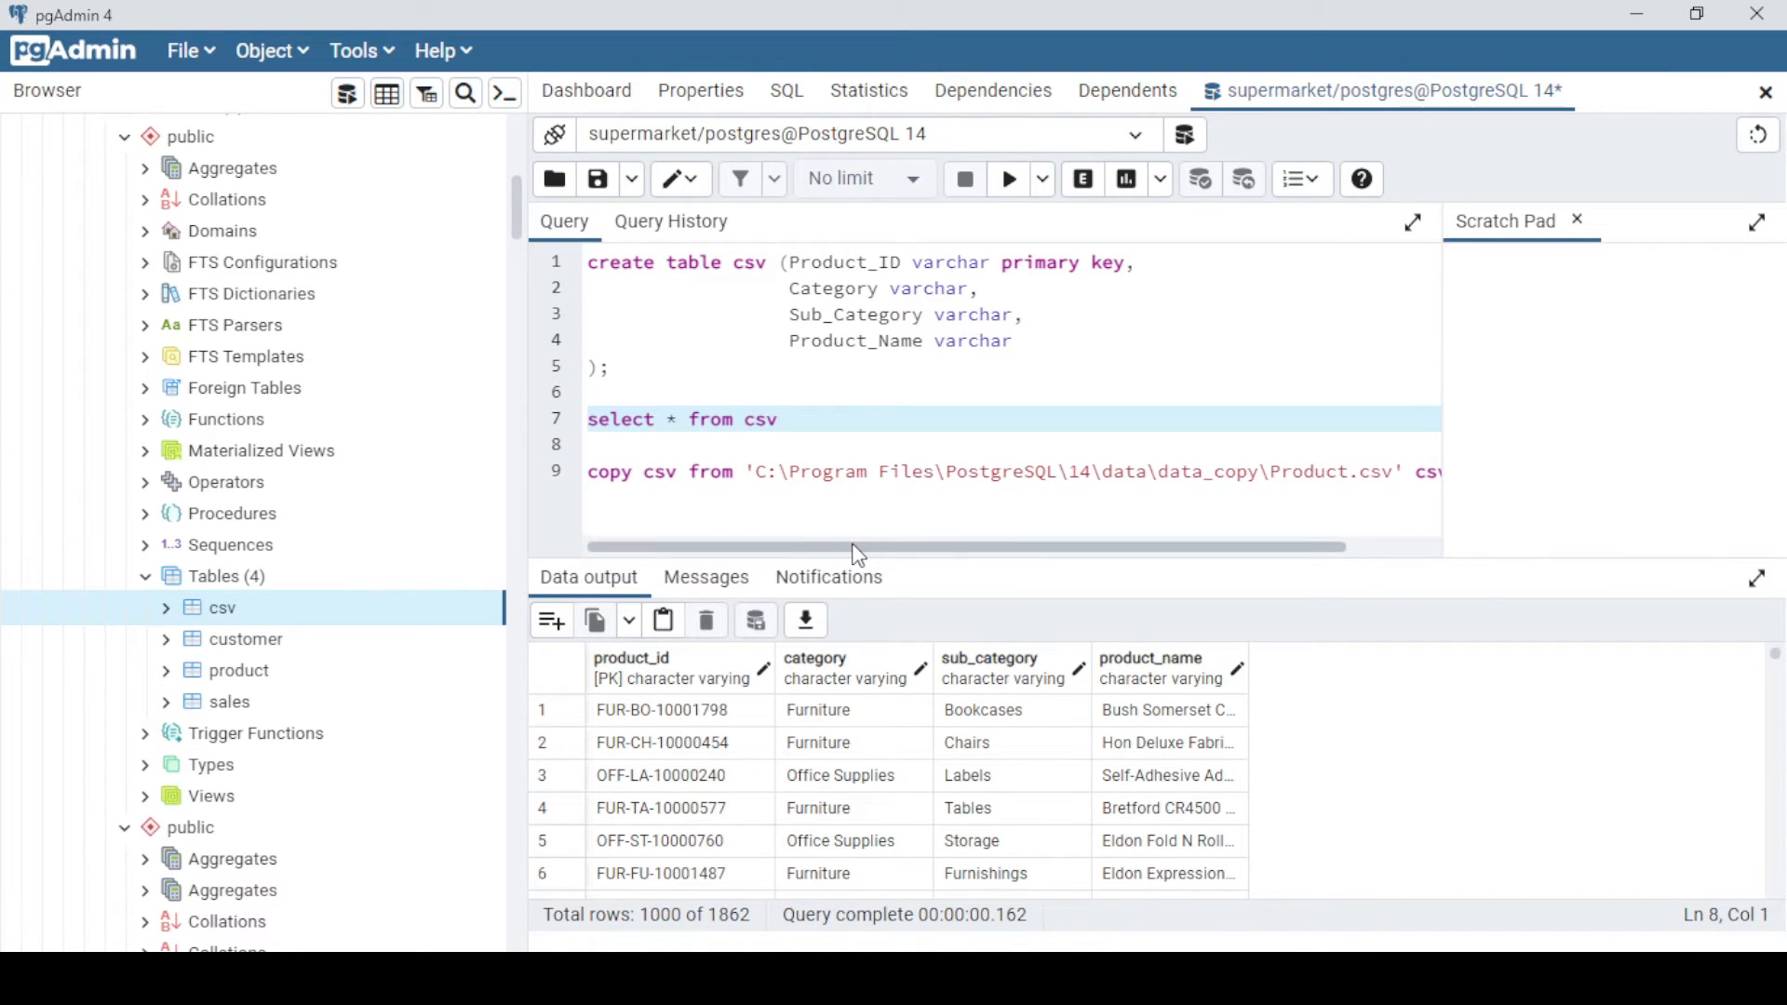
scroll(860, 549, right, 2)
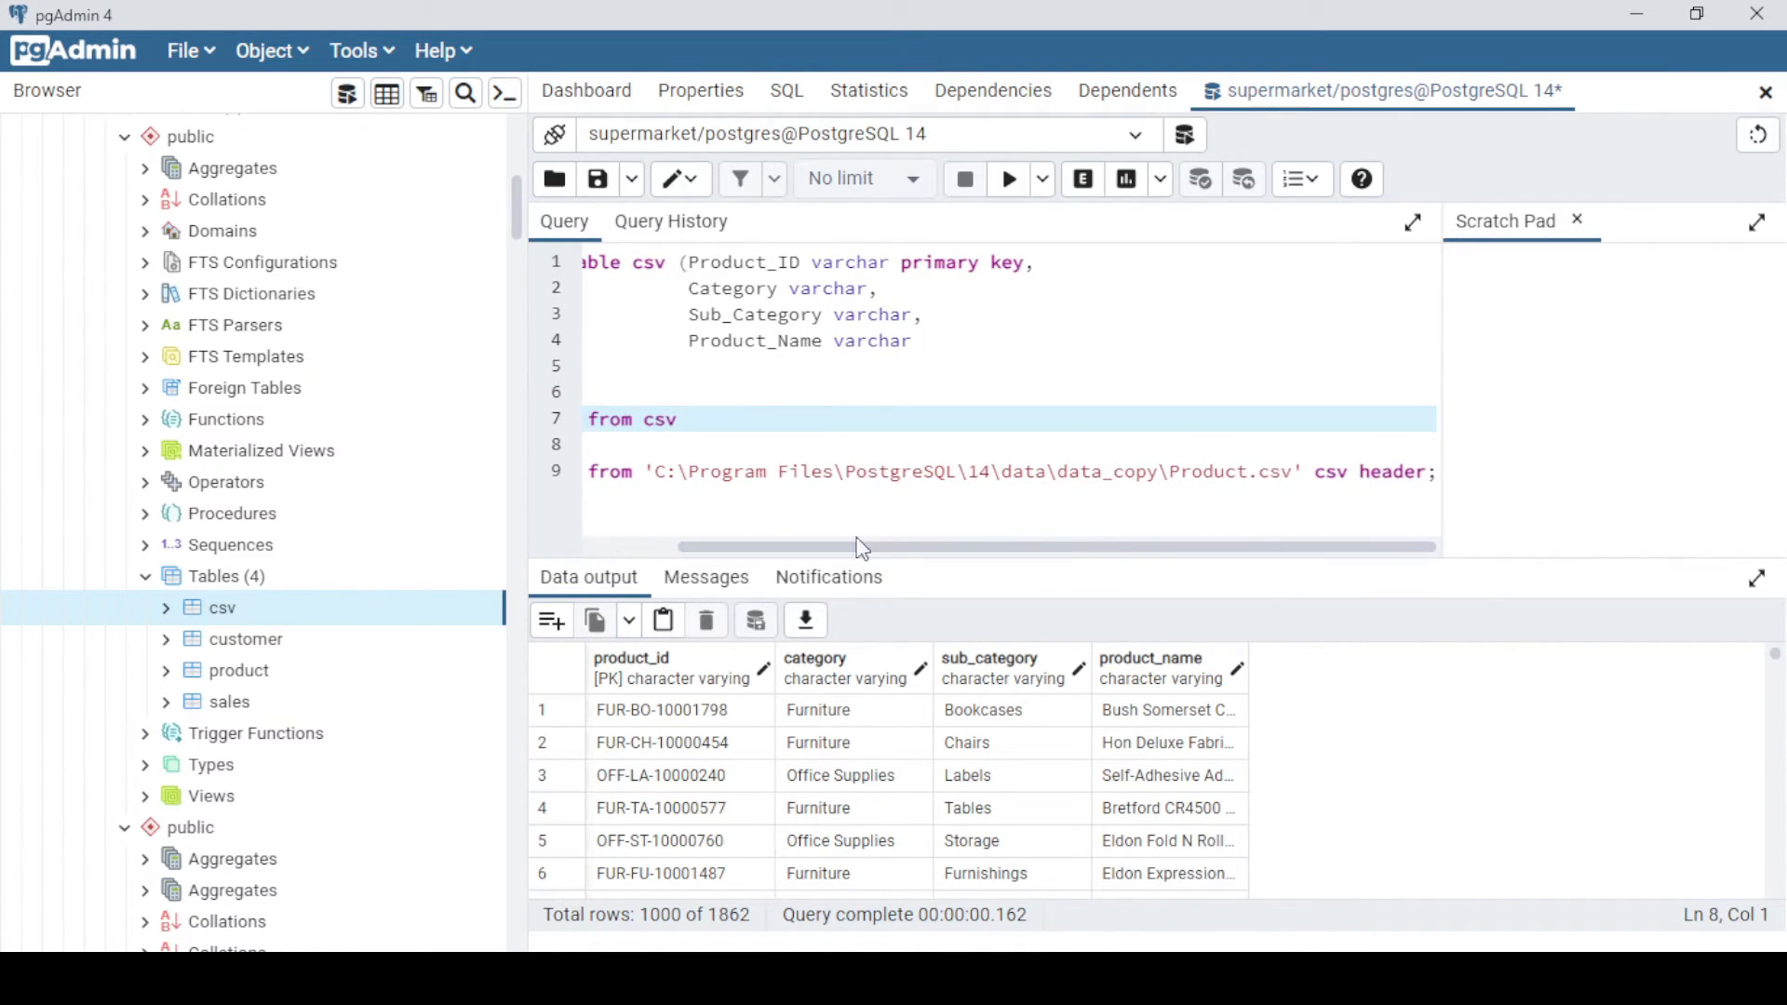
scroll(847, 558, left, 2)
click(689, 471)
key(End)
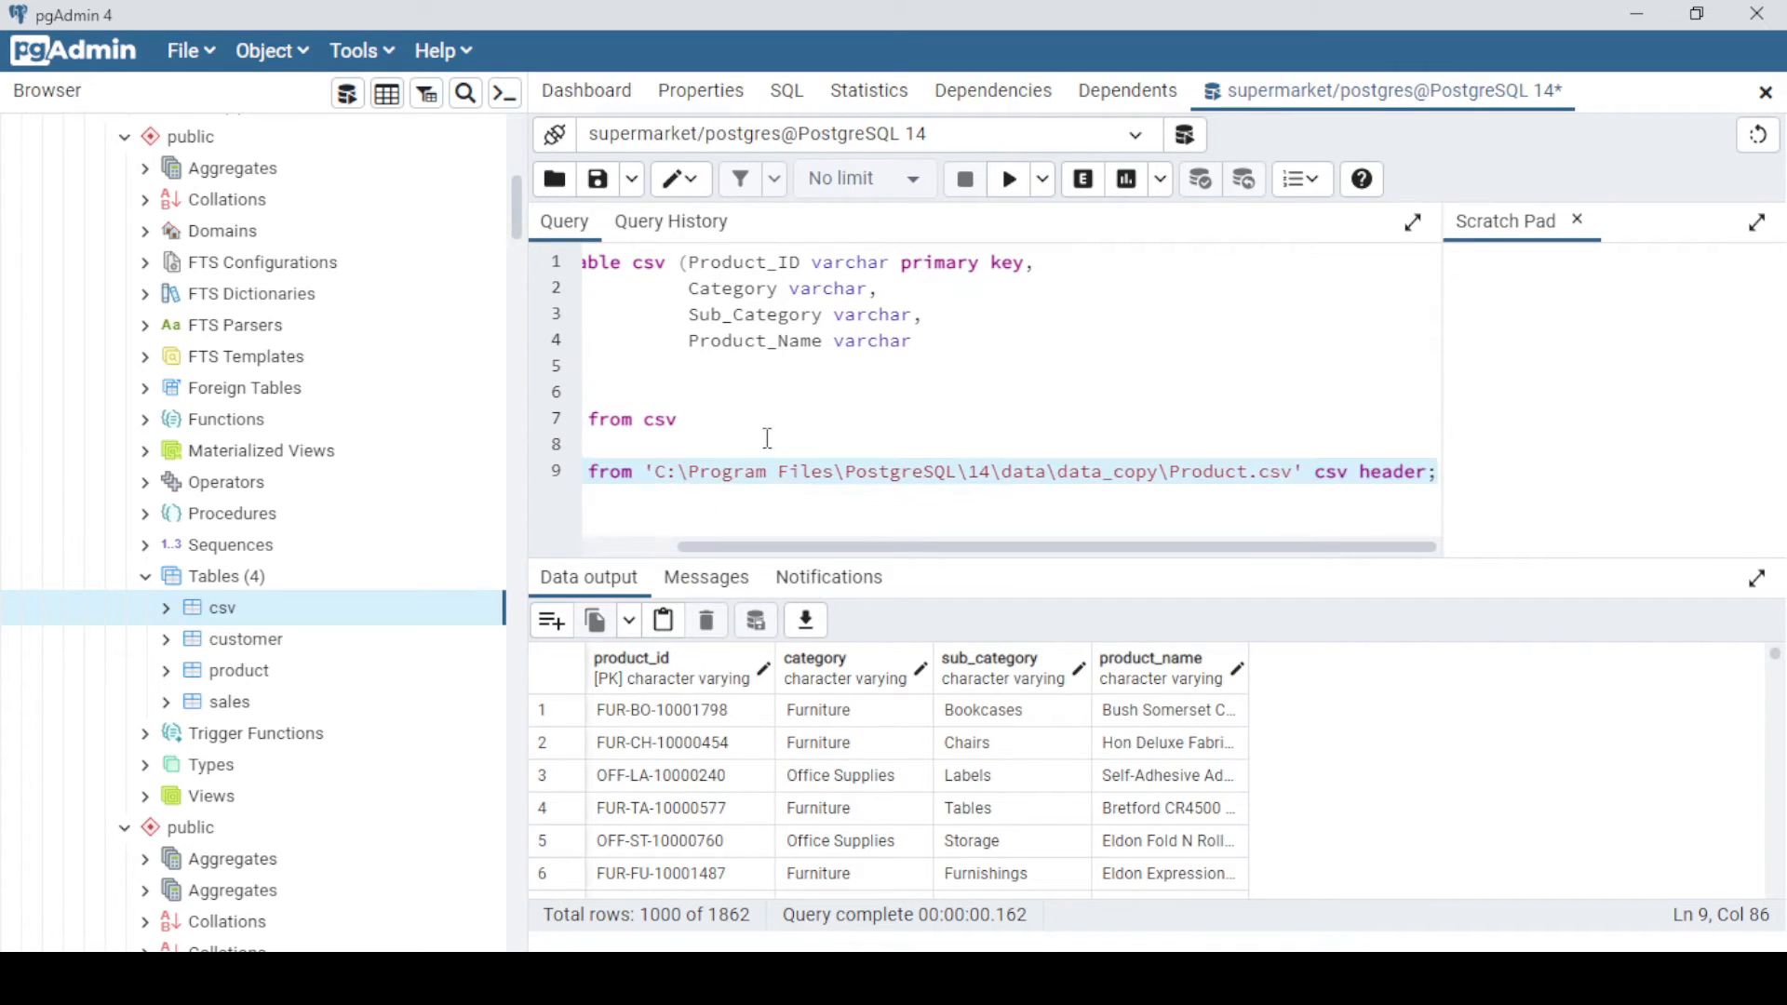
- Add and run "delete from csv" below the select query to empty the table, and recheck it with the select query
scroll(737, 558, left, 2)
click(758, 450)
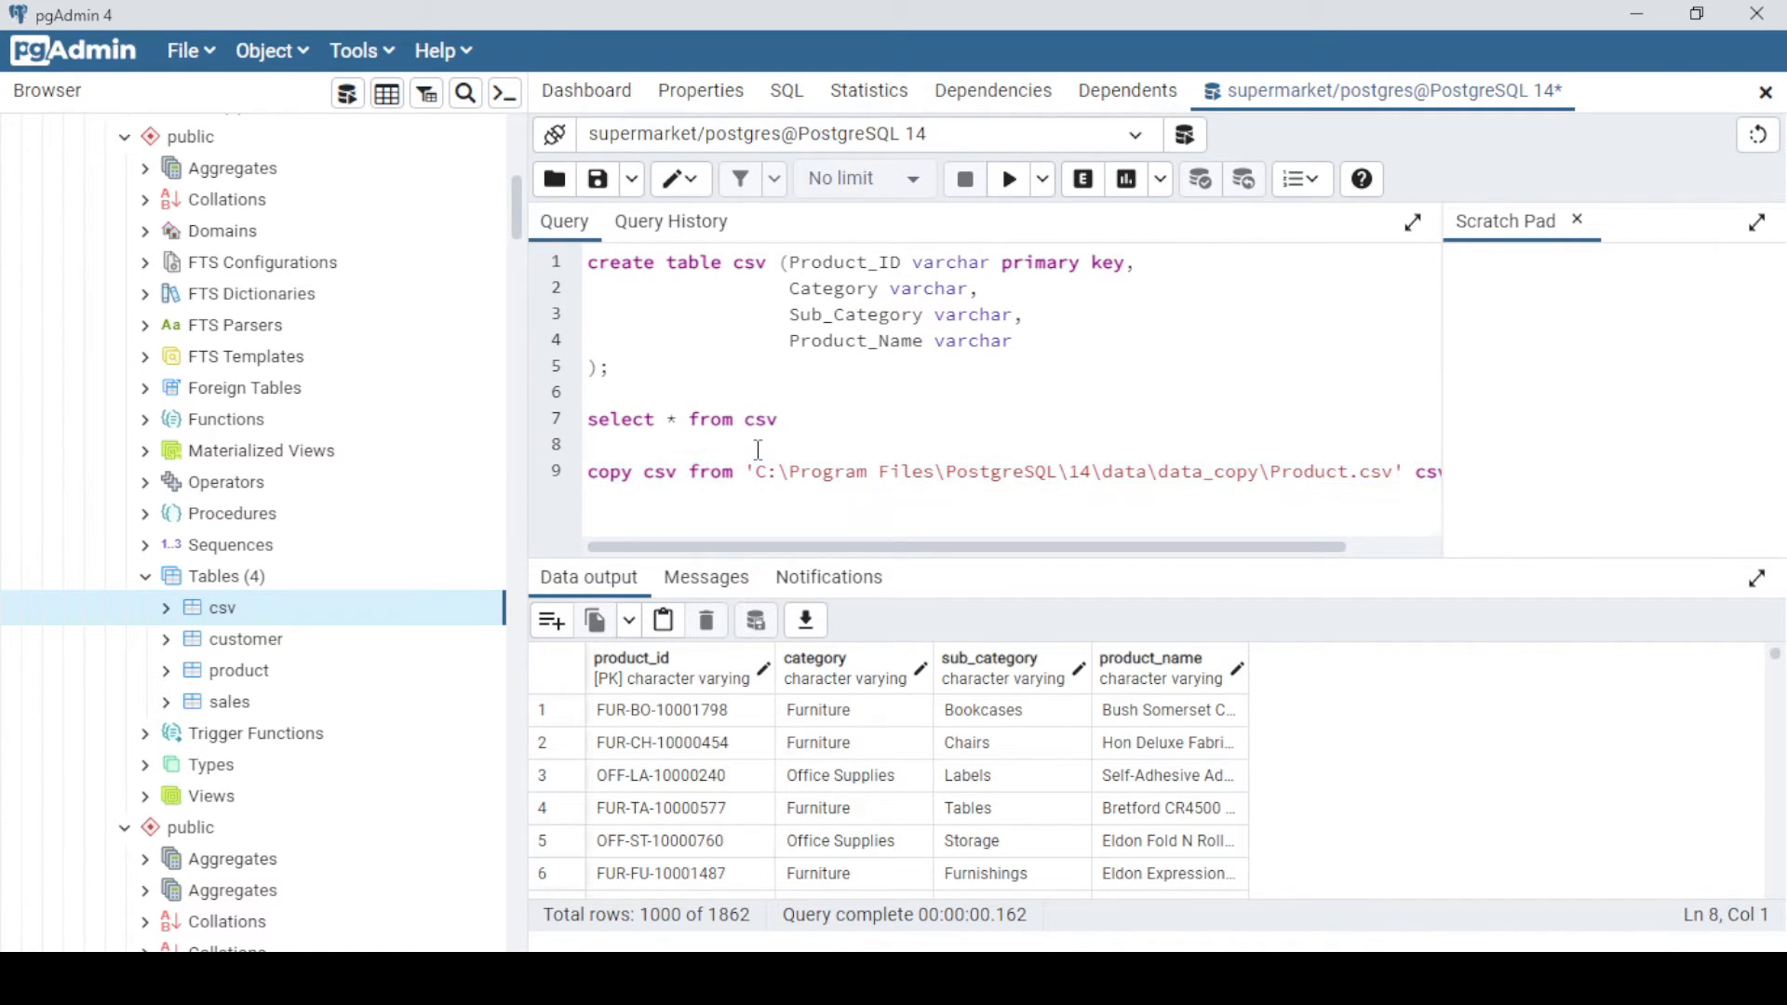
key(Return)
text(drop)
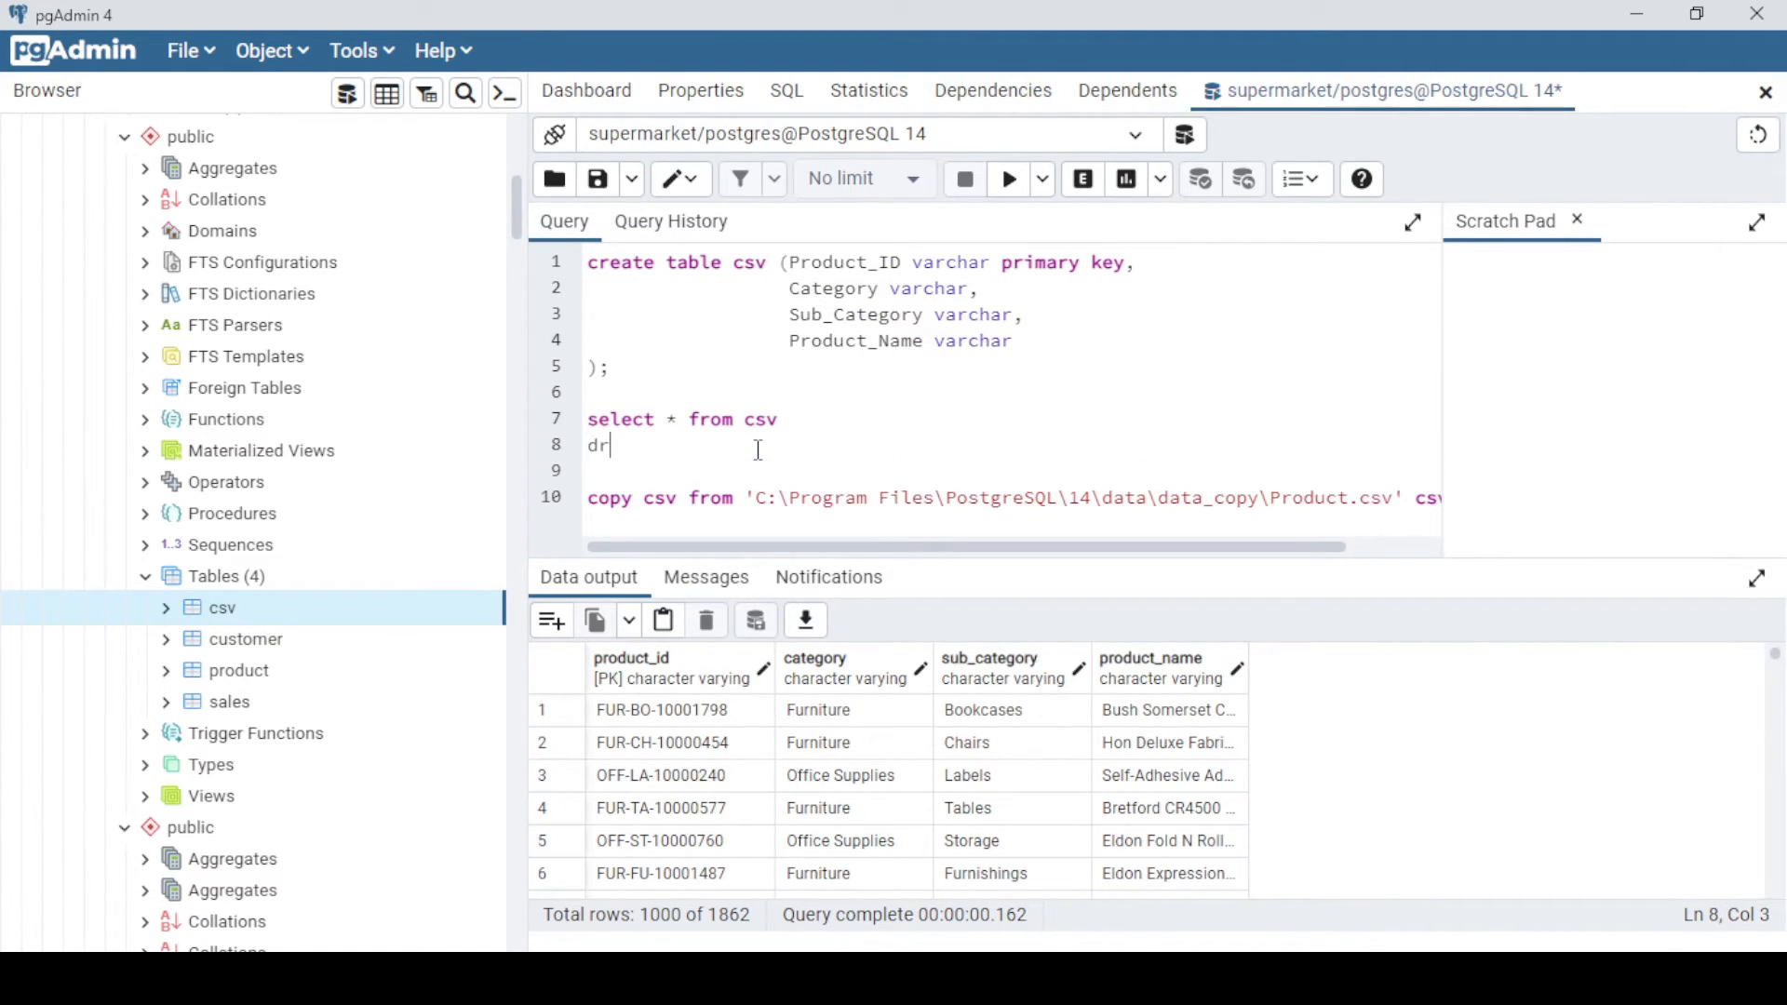
key(BackSpace)
key(BackSpace)
key(BackSpace)
key(BackSpace)
text(delete from csv)
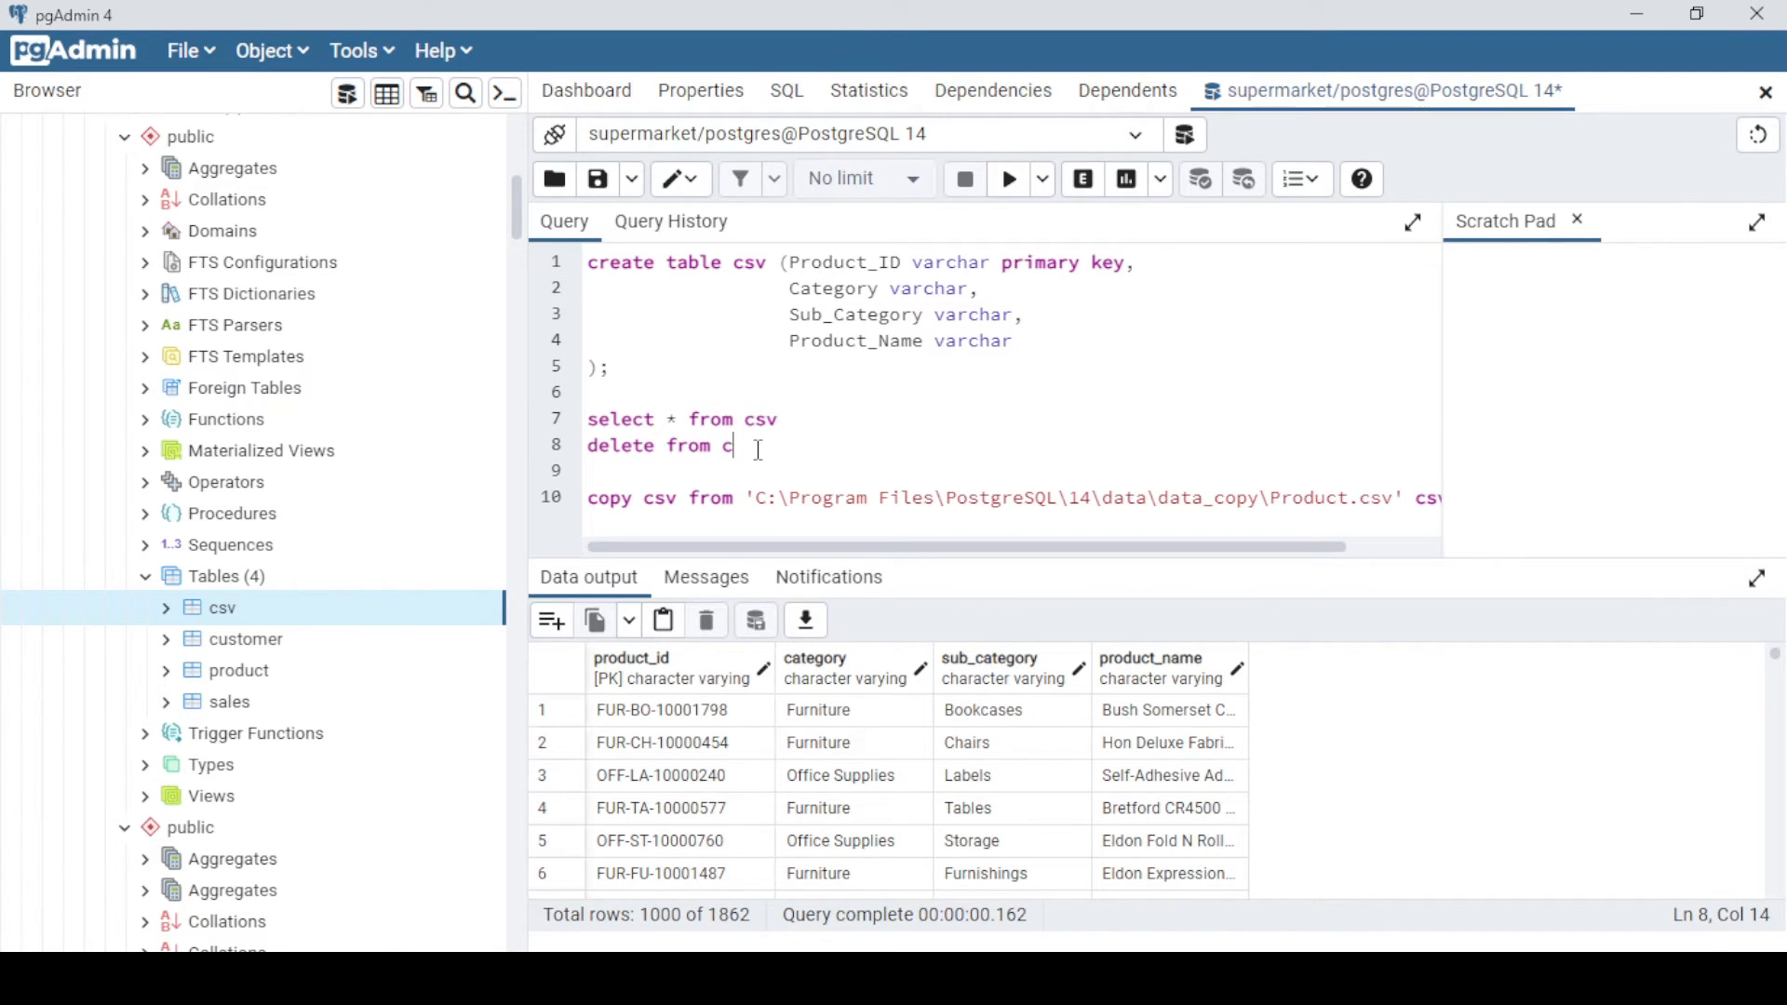
triple_click(758, 446)
click(1015, 179)
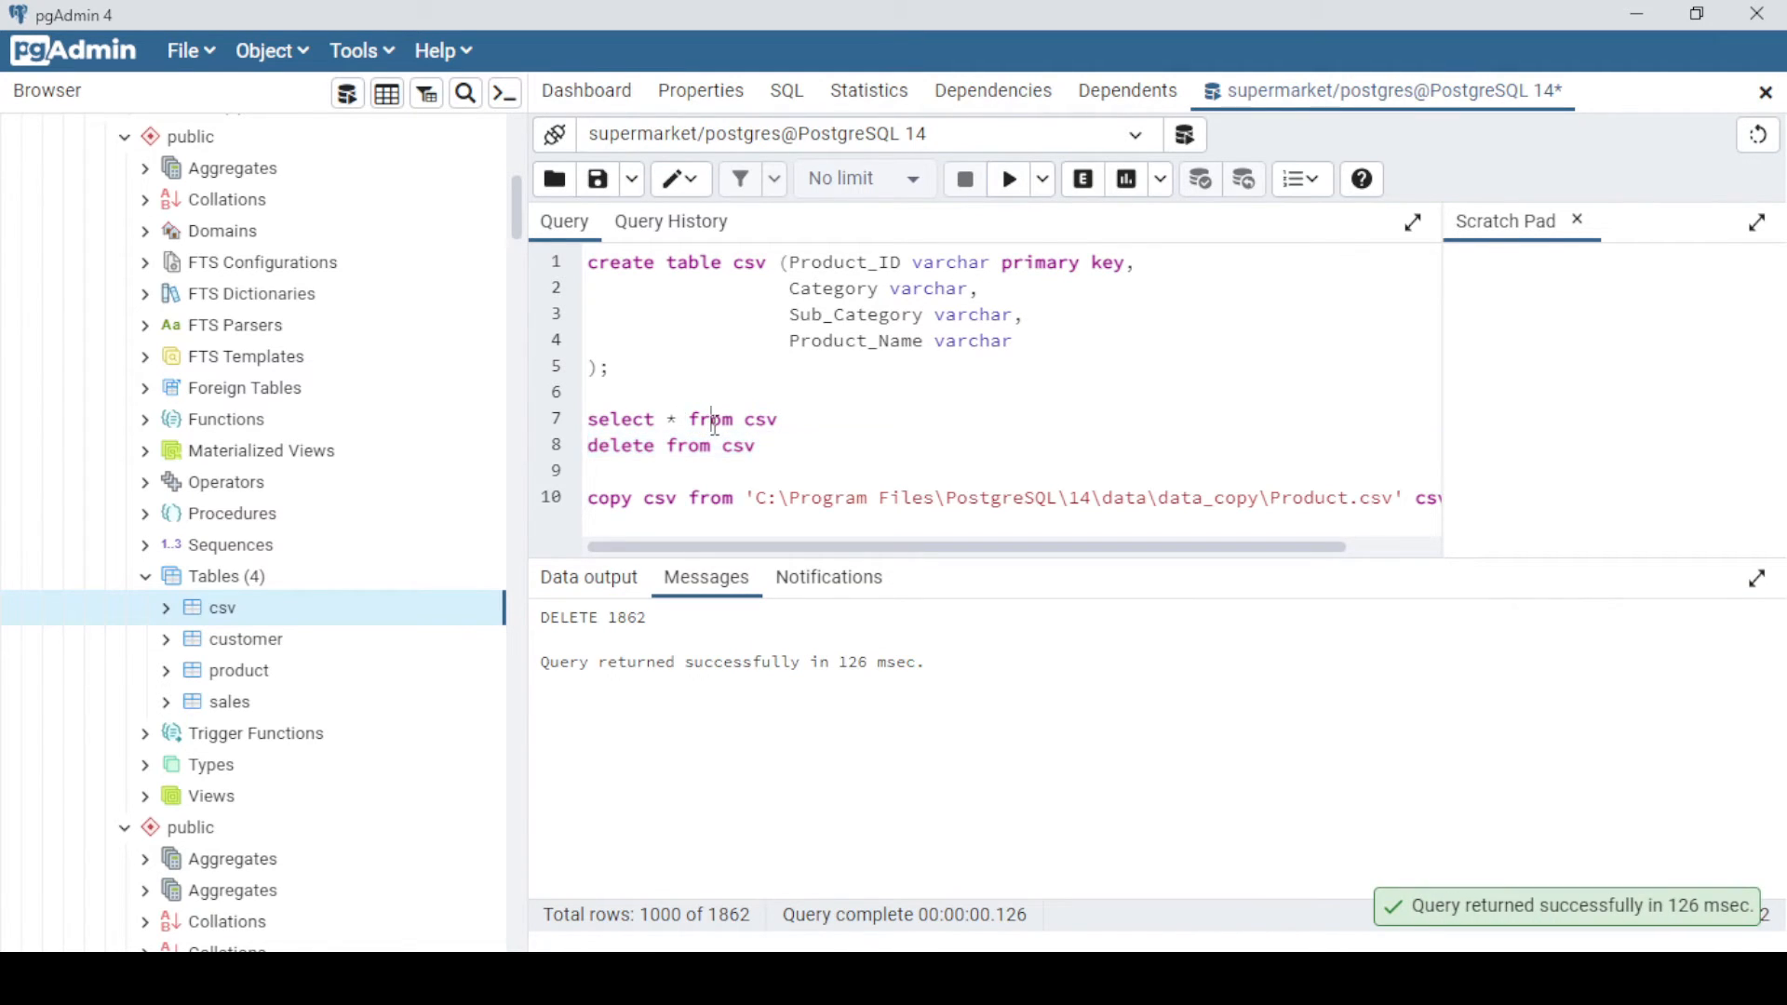
triple_click(676, 423)
click(1022, 189)
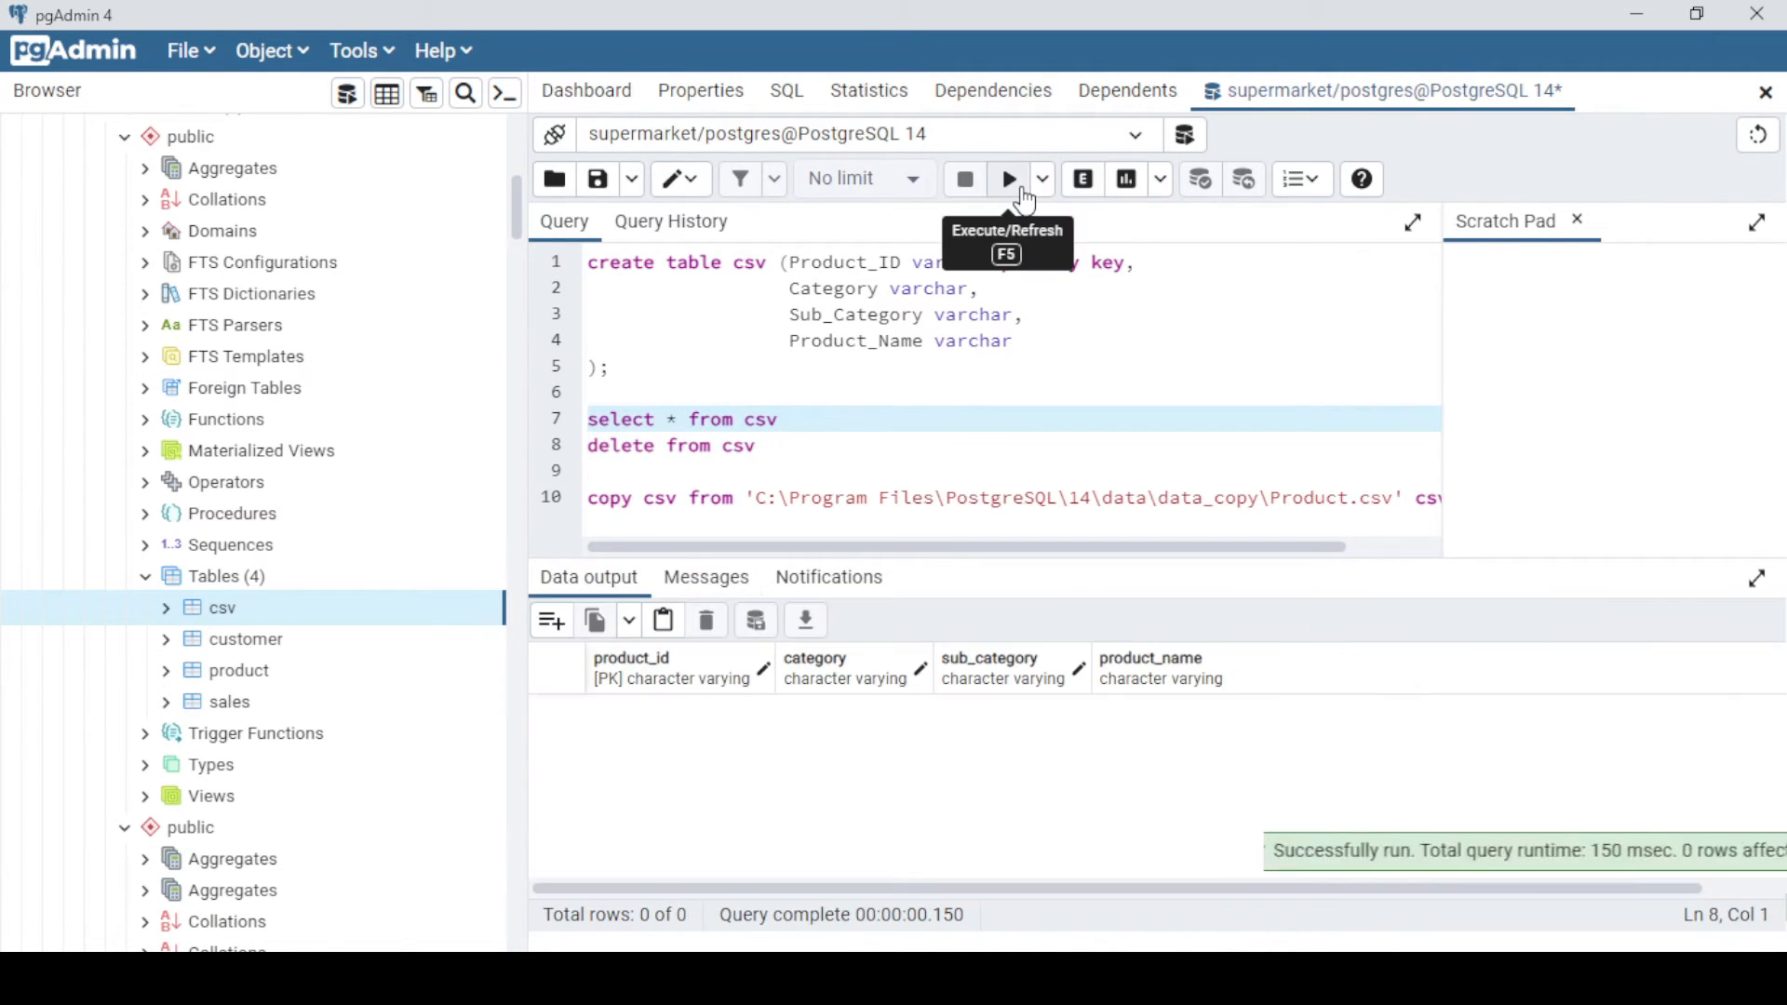
- Run the COPY statement to load Product.csv into the csv table and look through its rows with "select * from csv"
triple_click(900, 490)
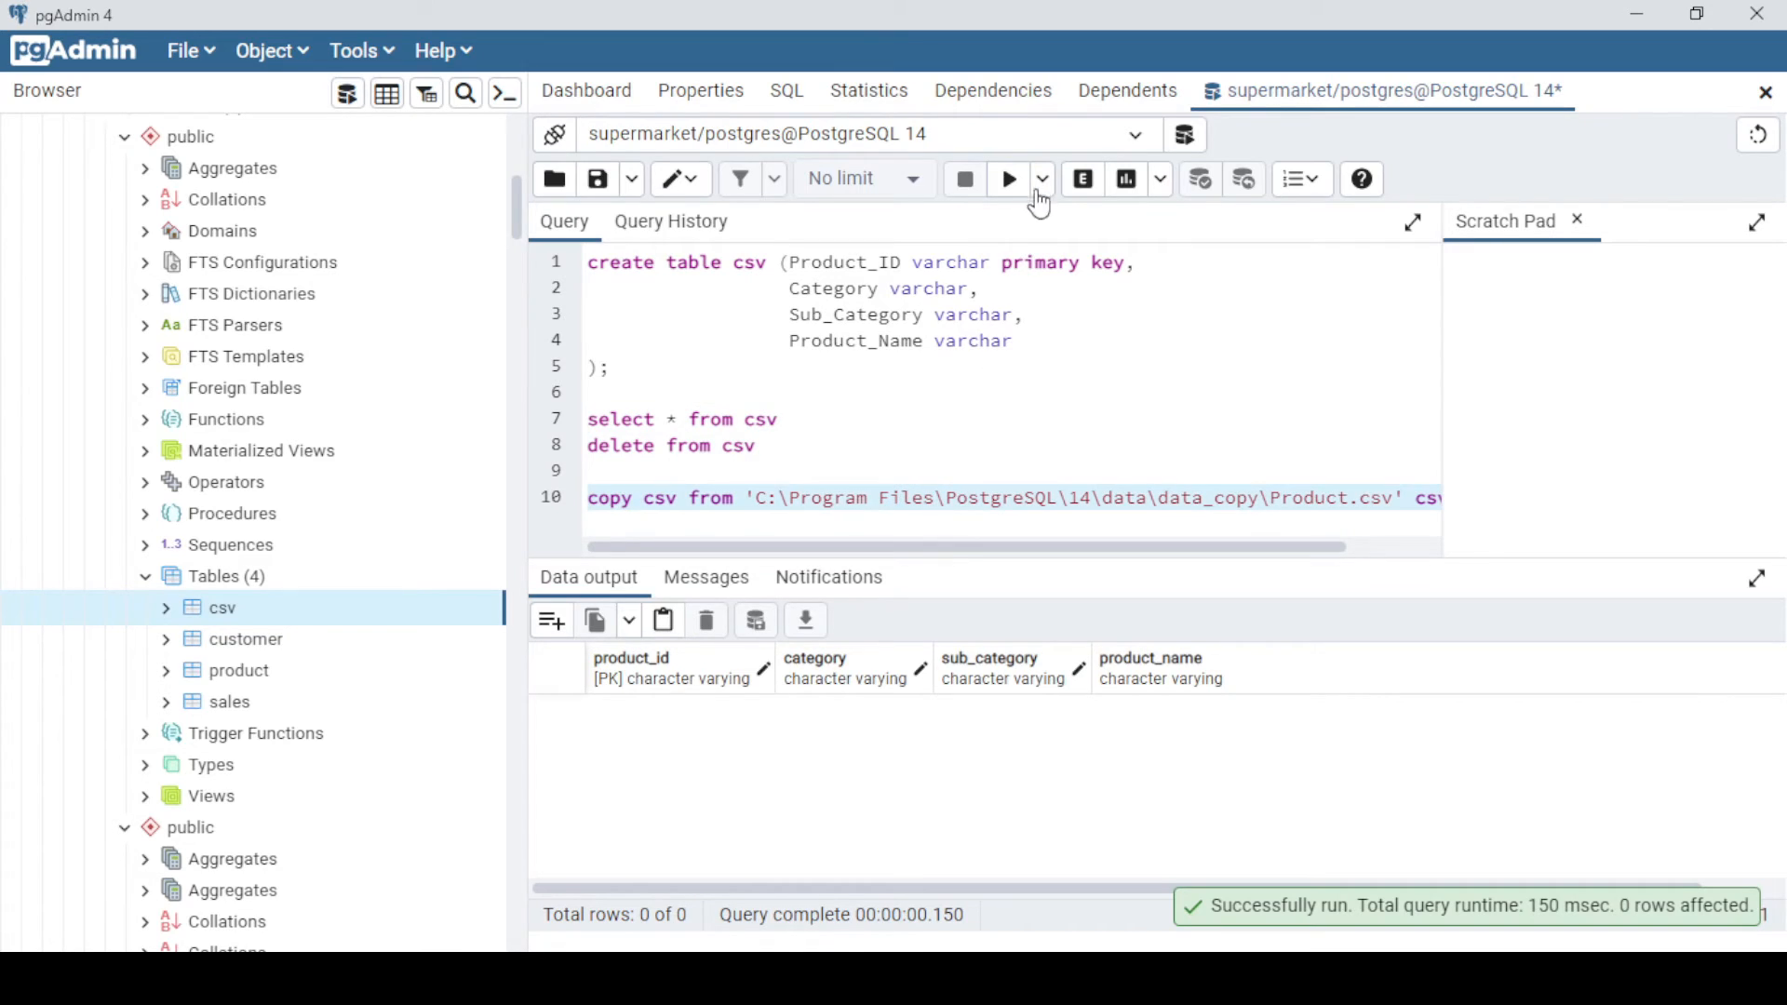
click(1011, 181)
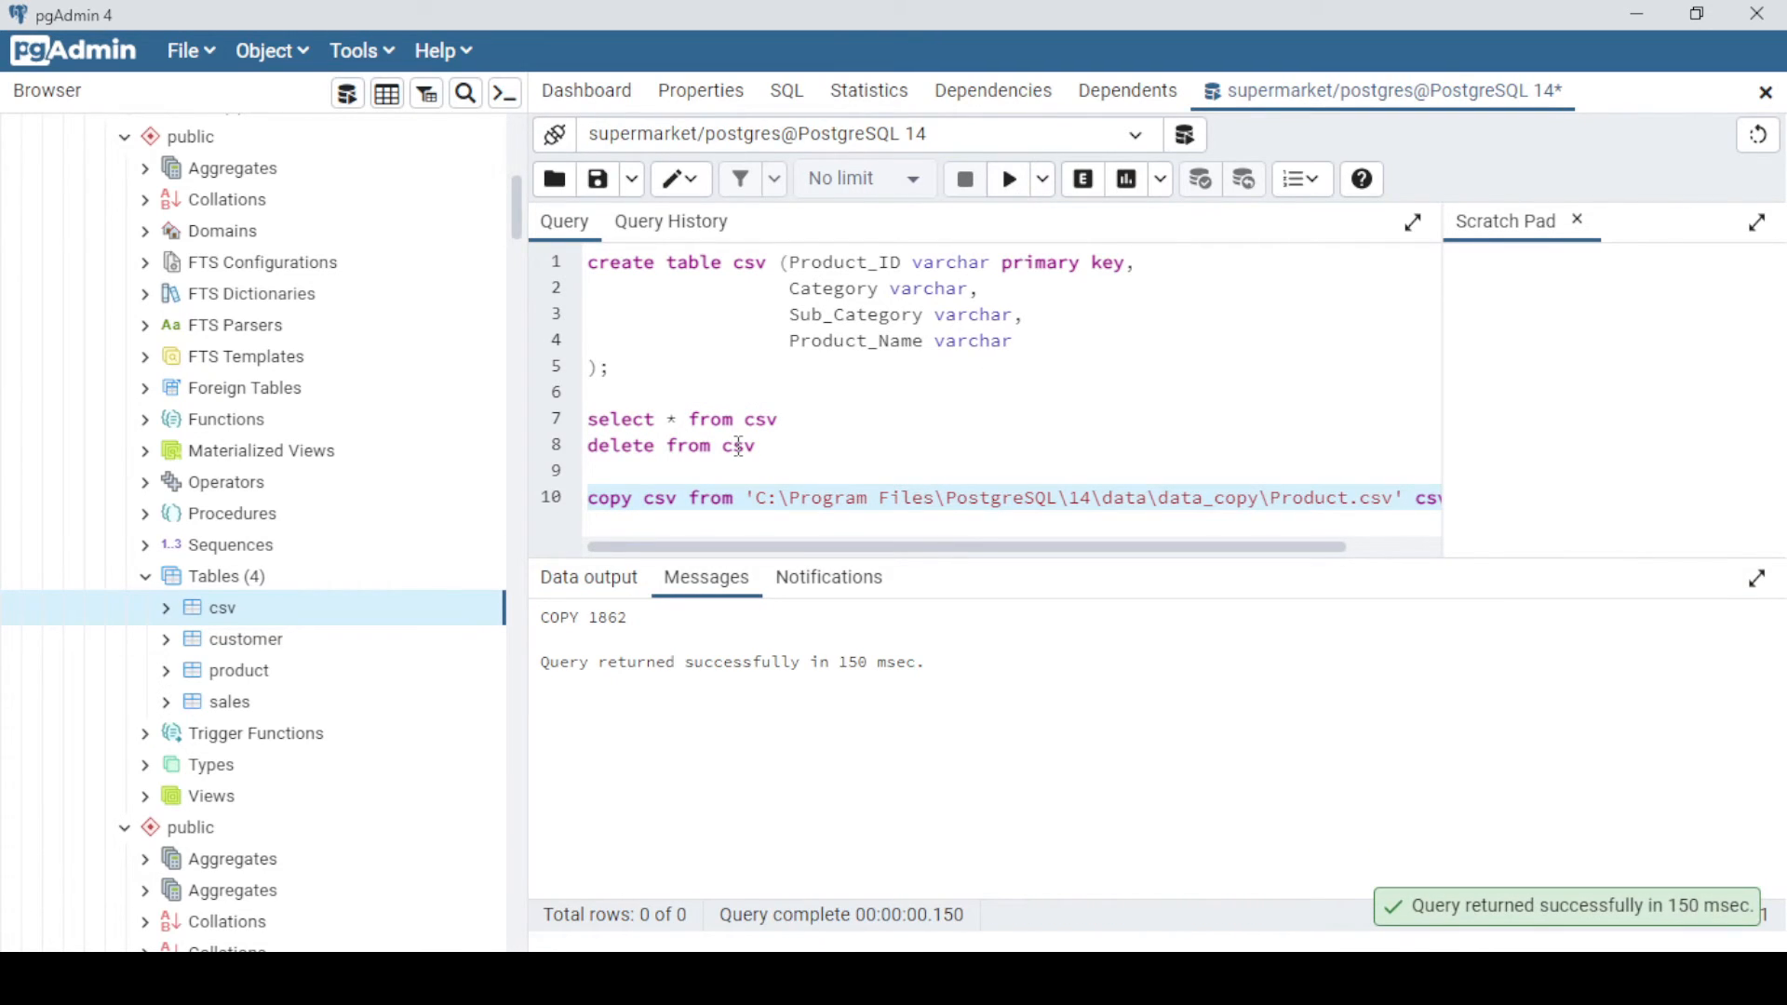
triple_click(755, 418)
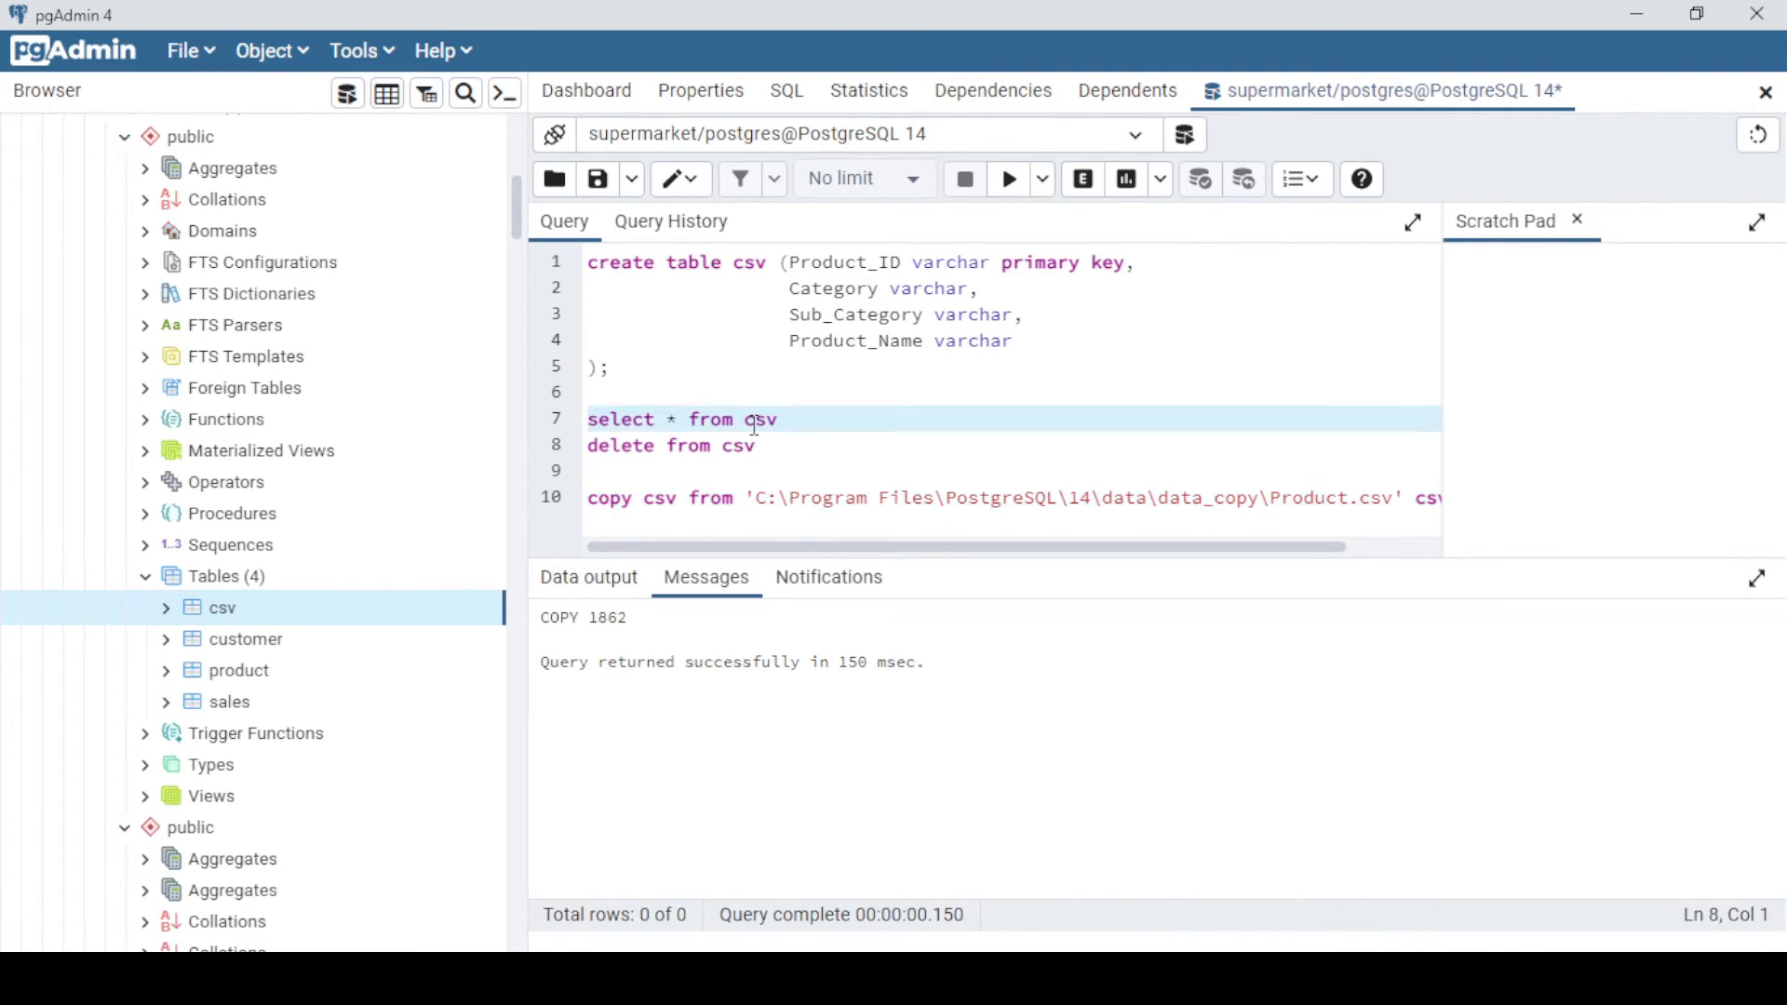
click(1009, 179)
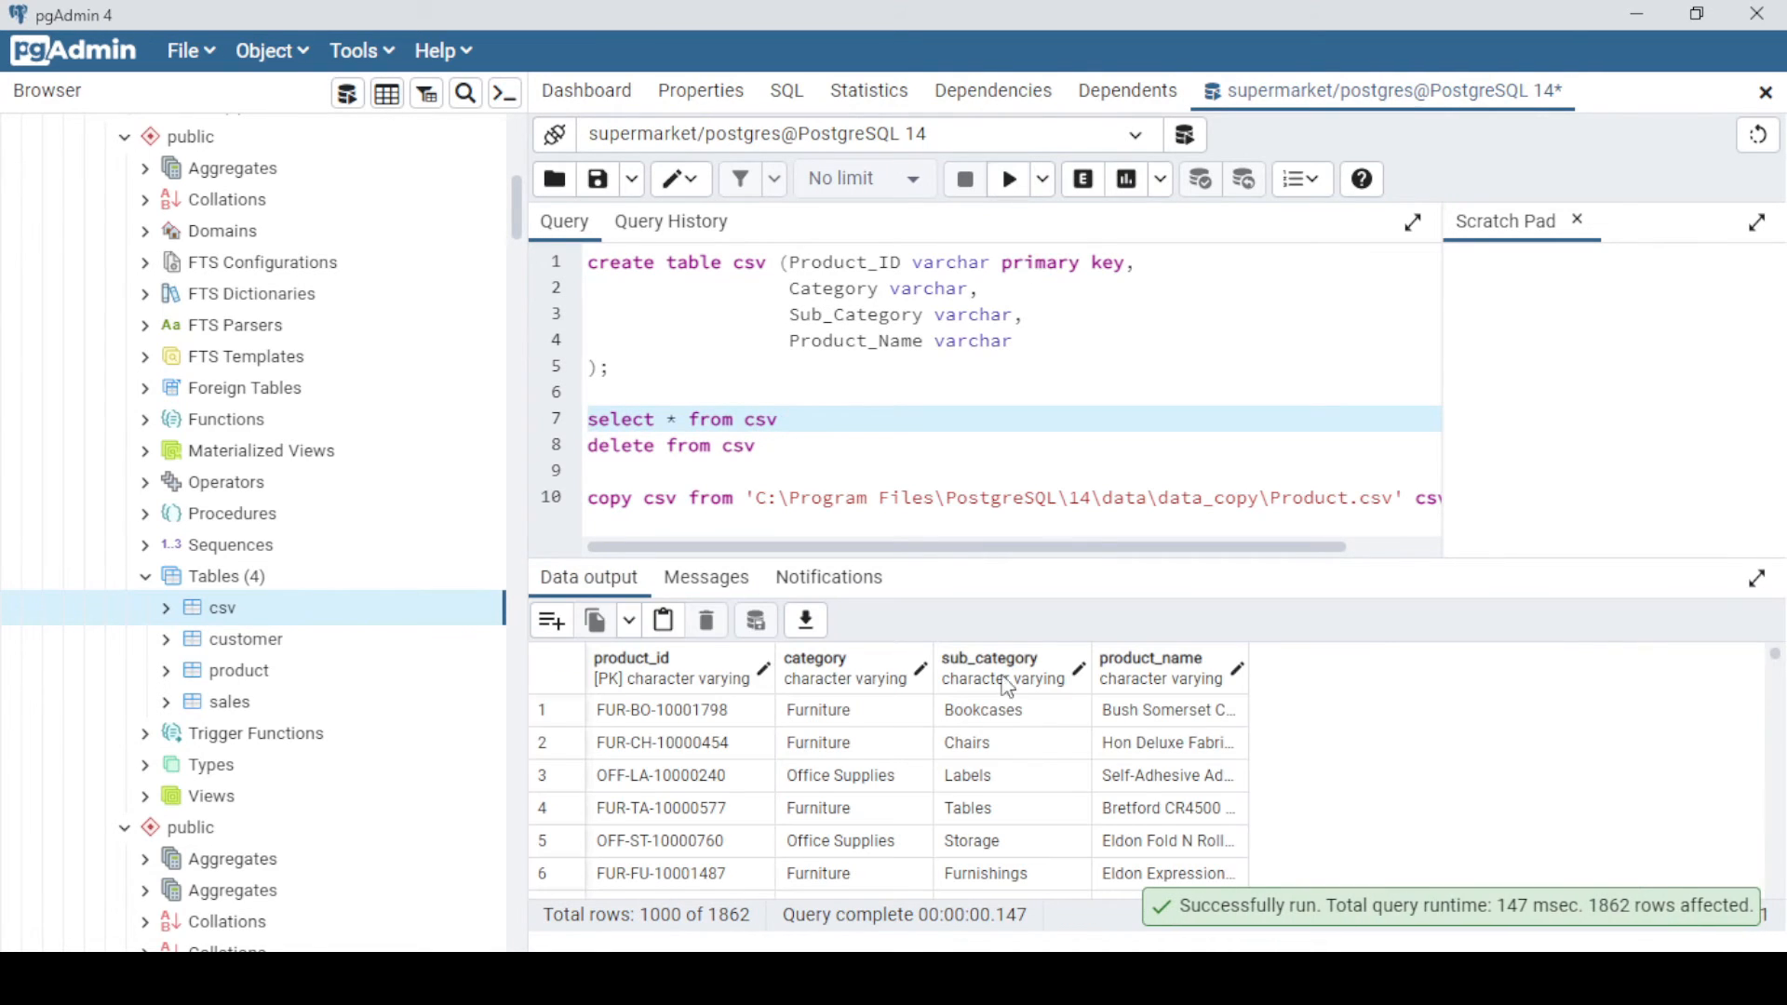
scroll(1000, 769, down, 15)
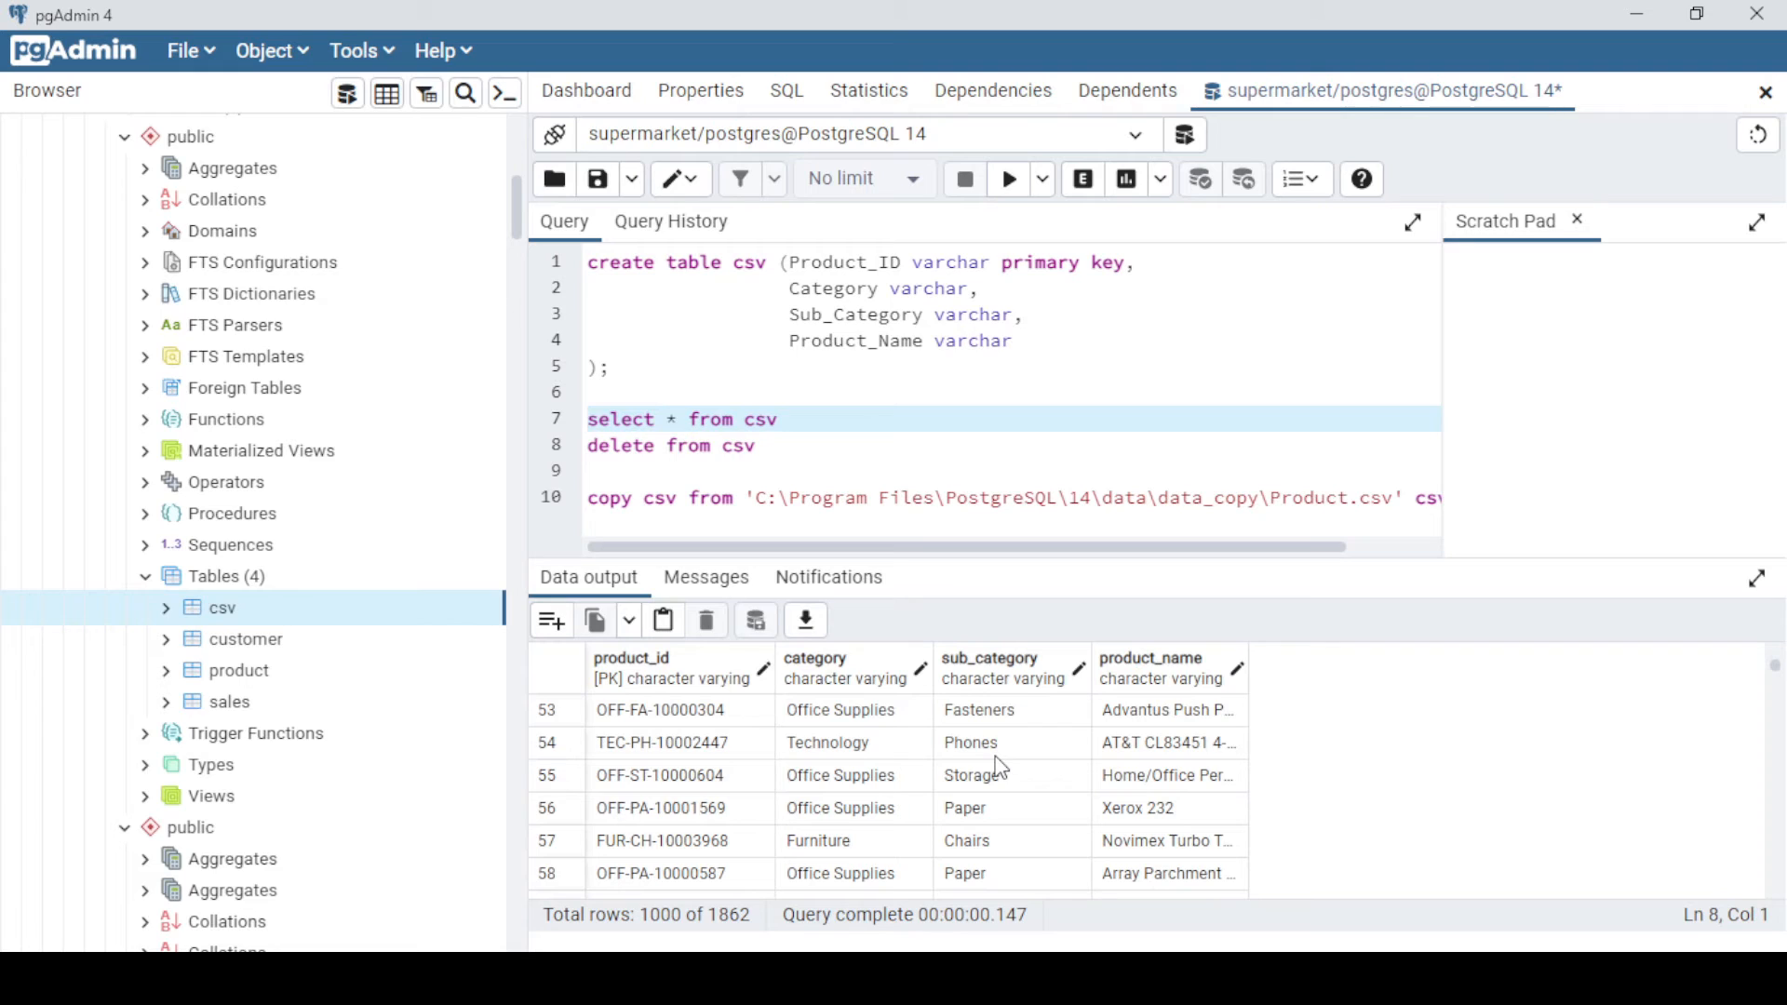
- Examine the csv table's available actions, such as Import/Export Data, alongside the full COPY statement
right_click(263, 610)
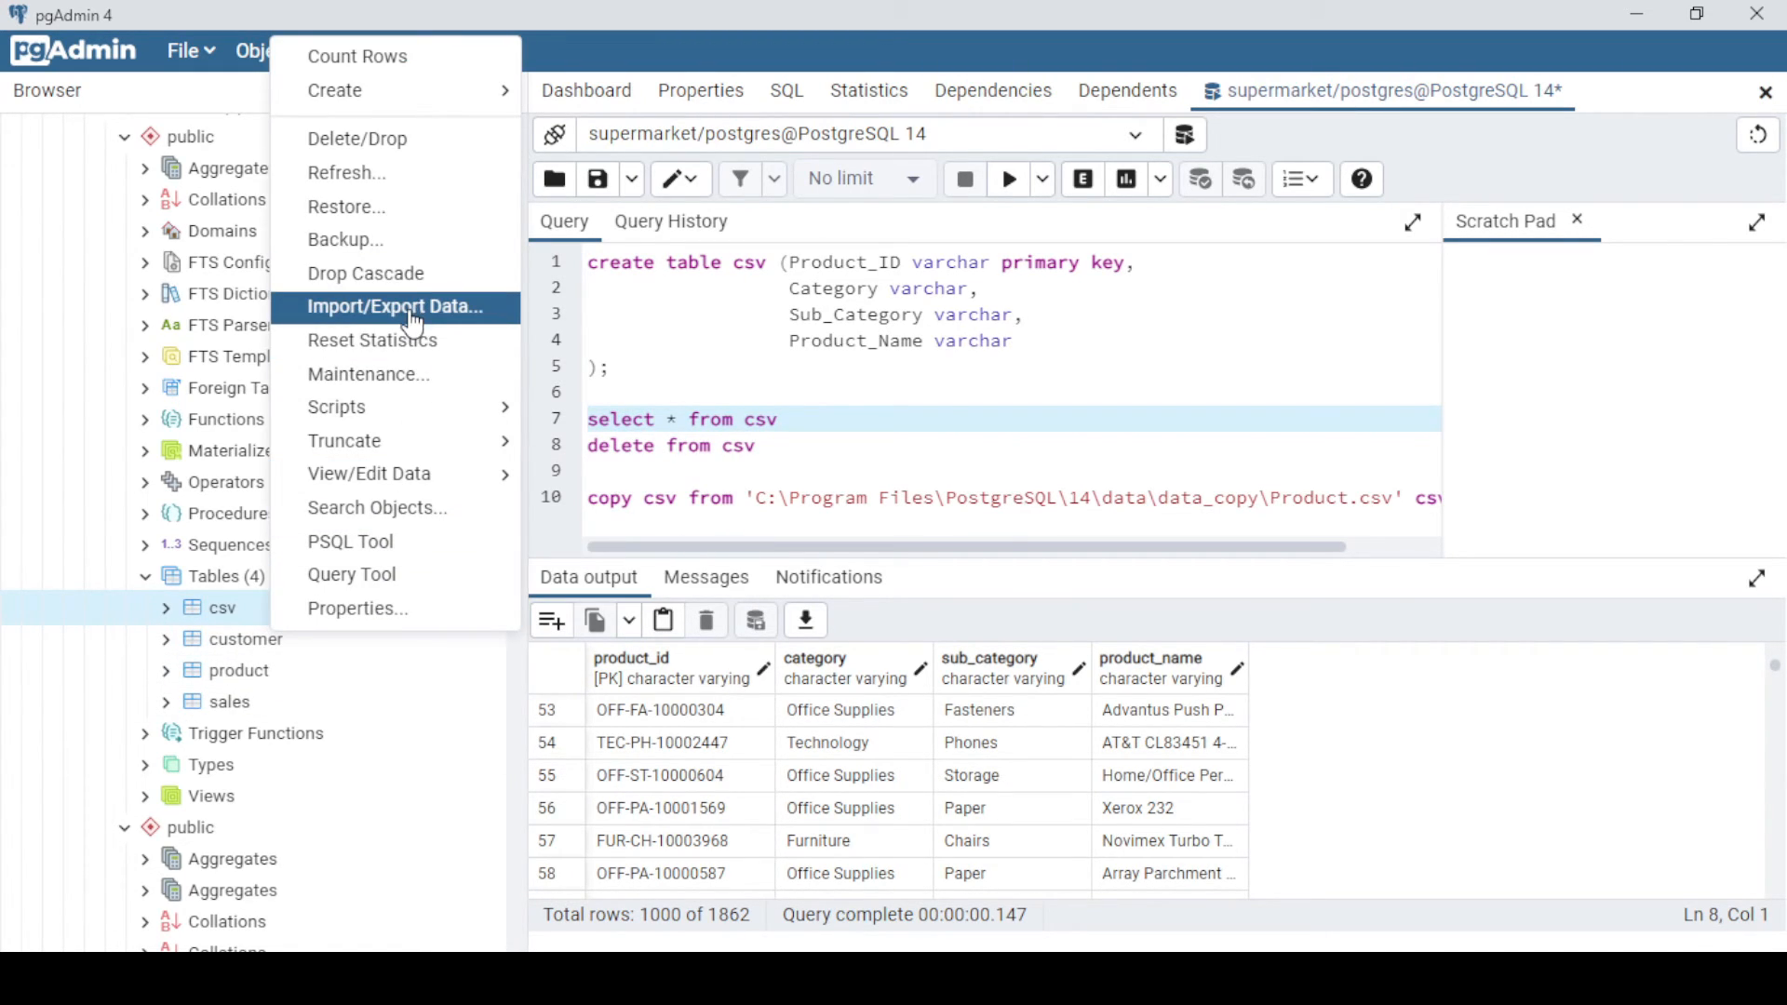
click(978, 461)
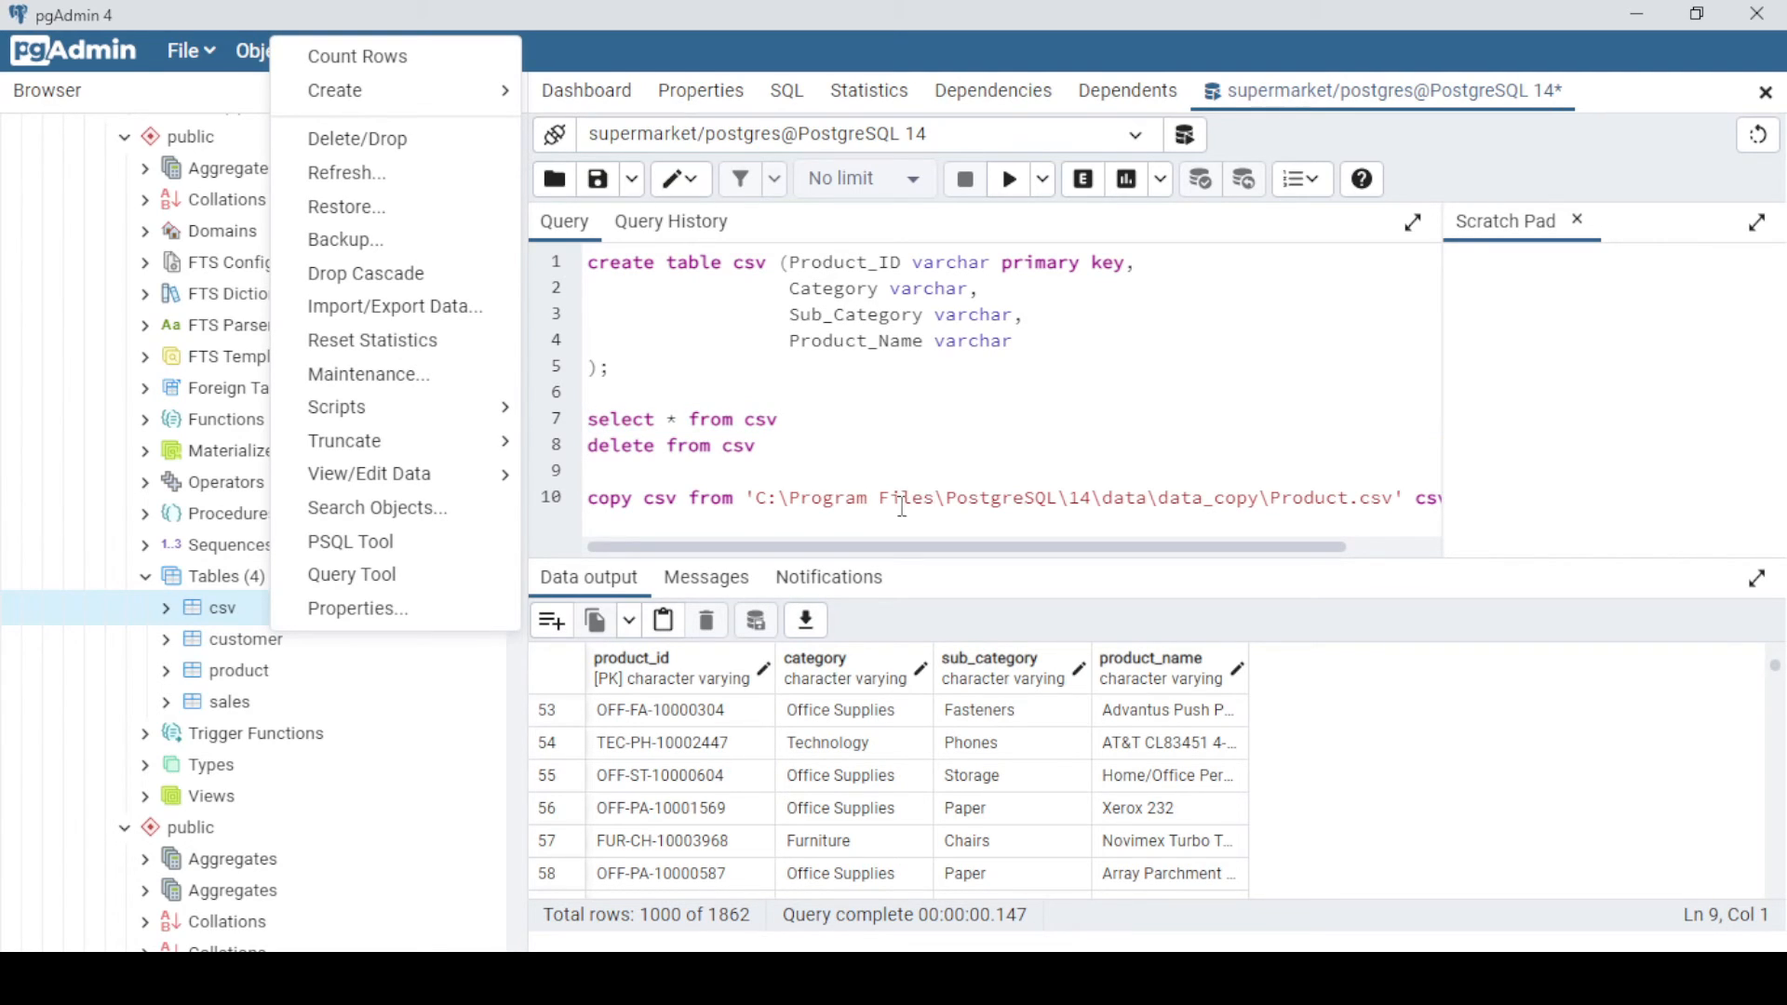
click(817, 503)
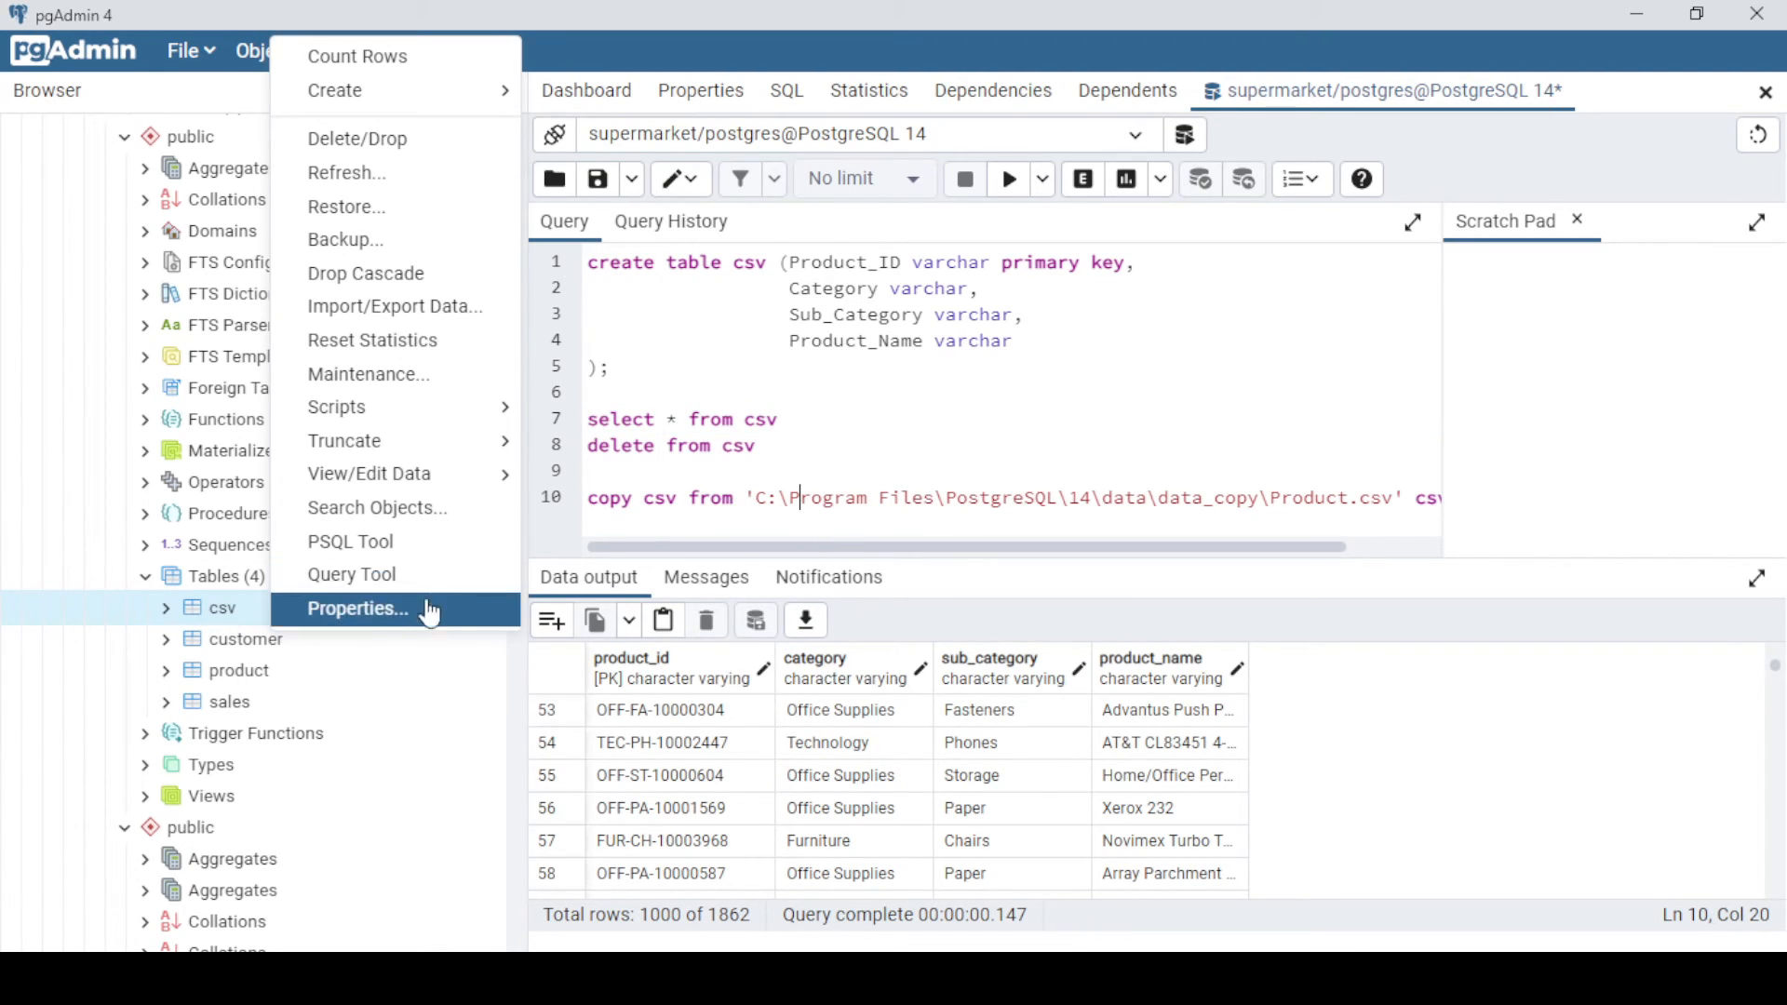
mouse_move(484, 441)
click(922, 526)
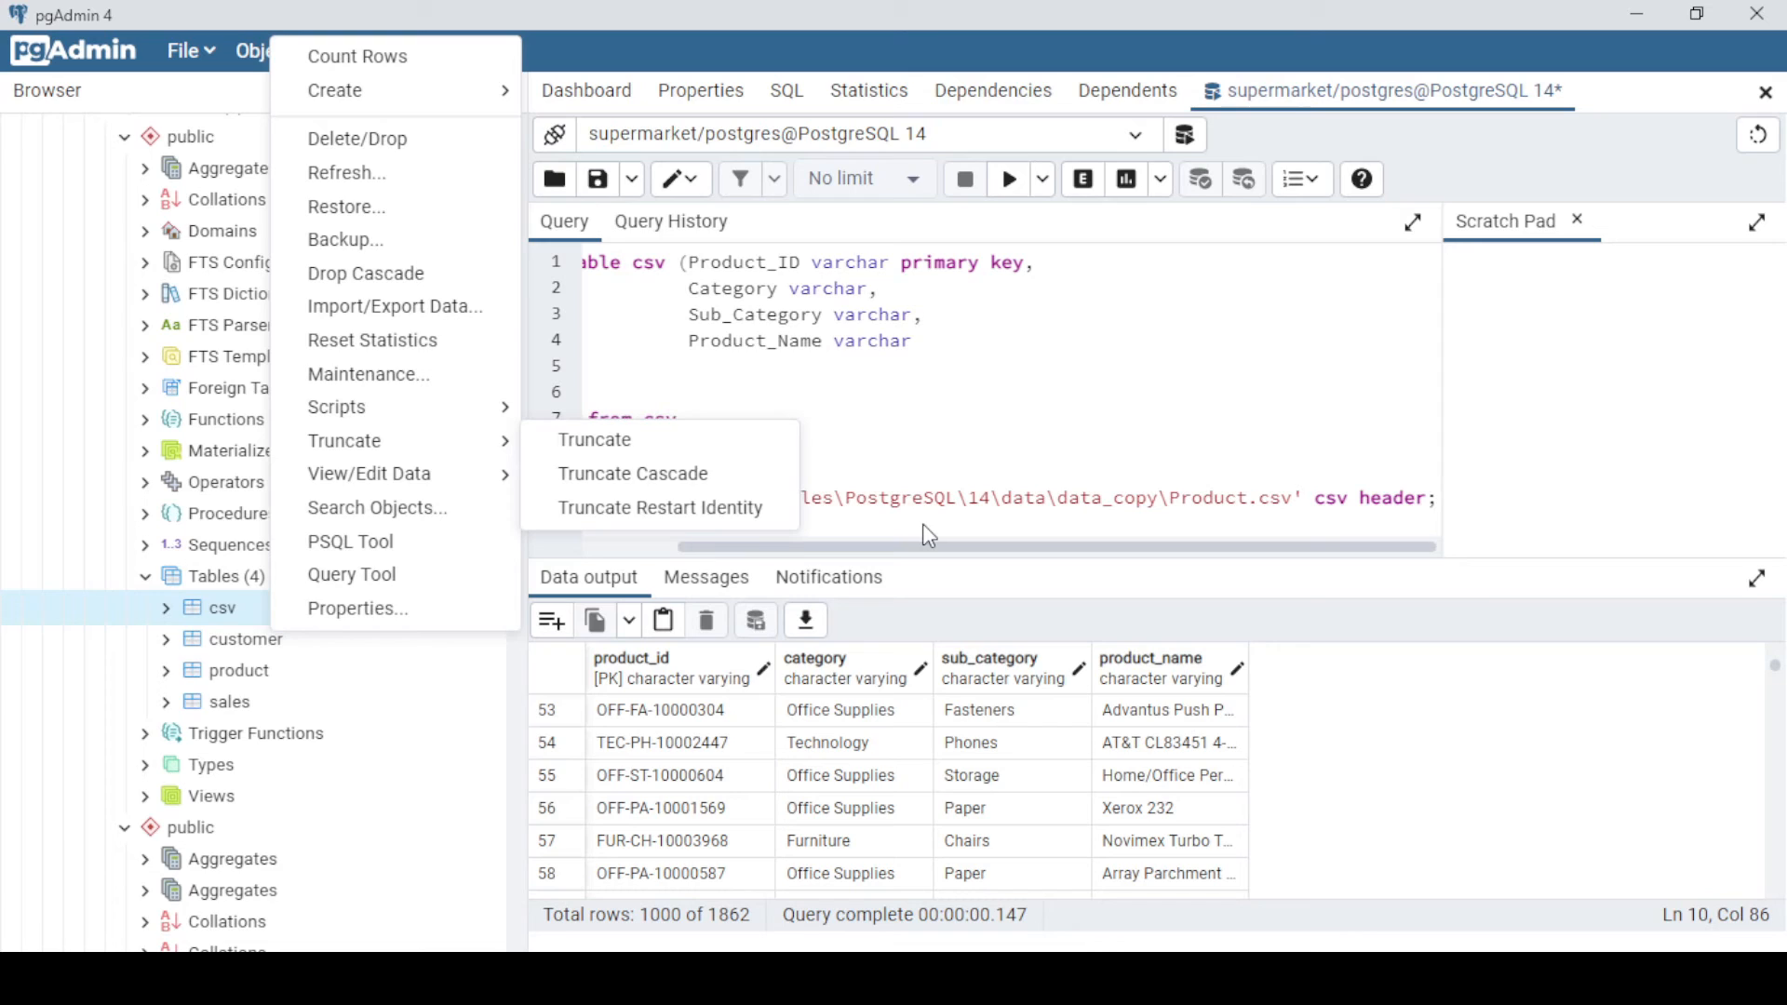
key(Escape)
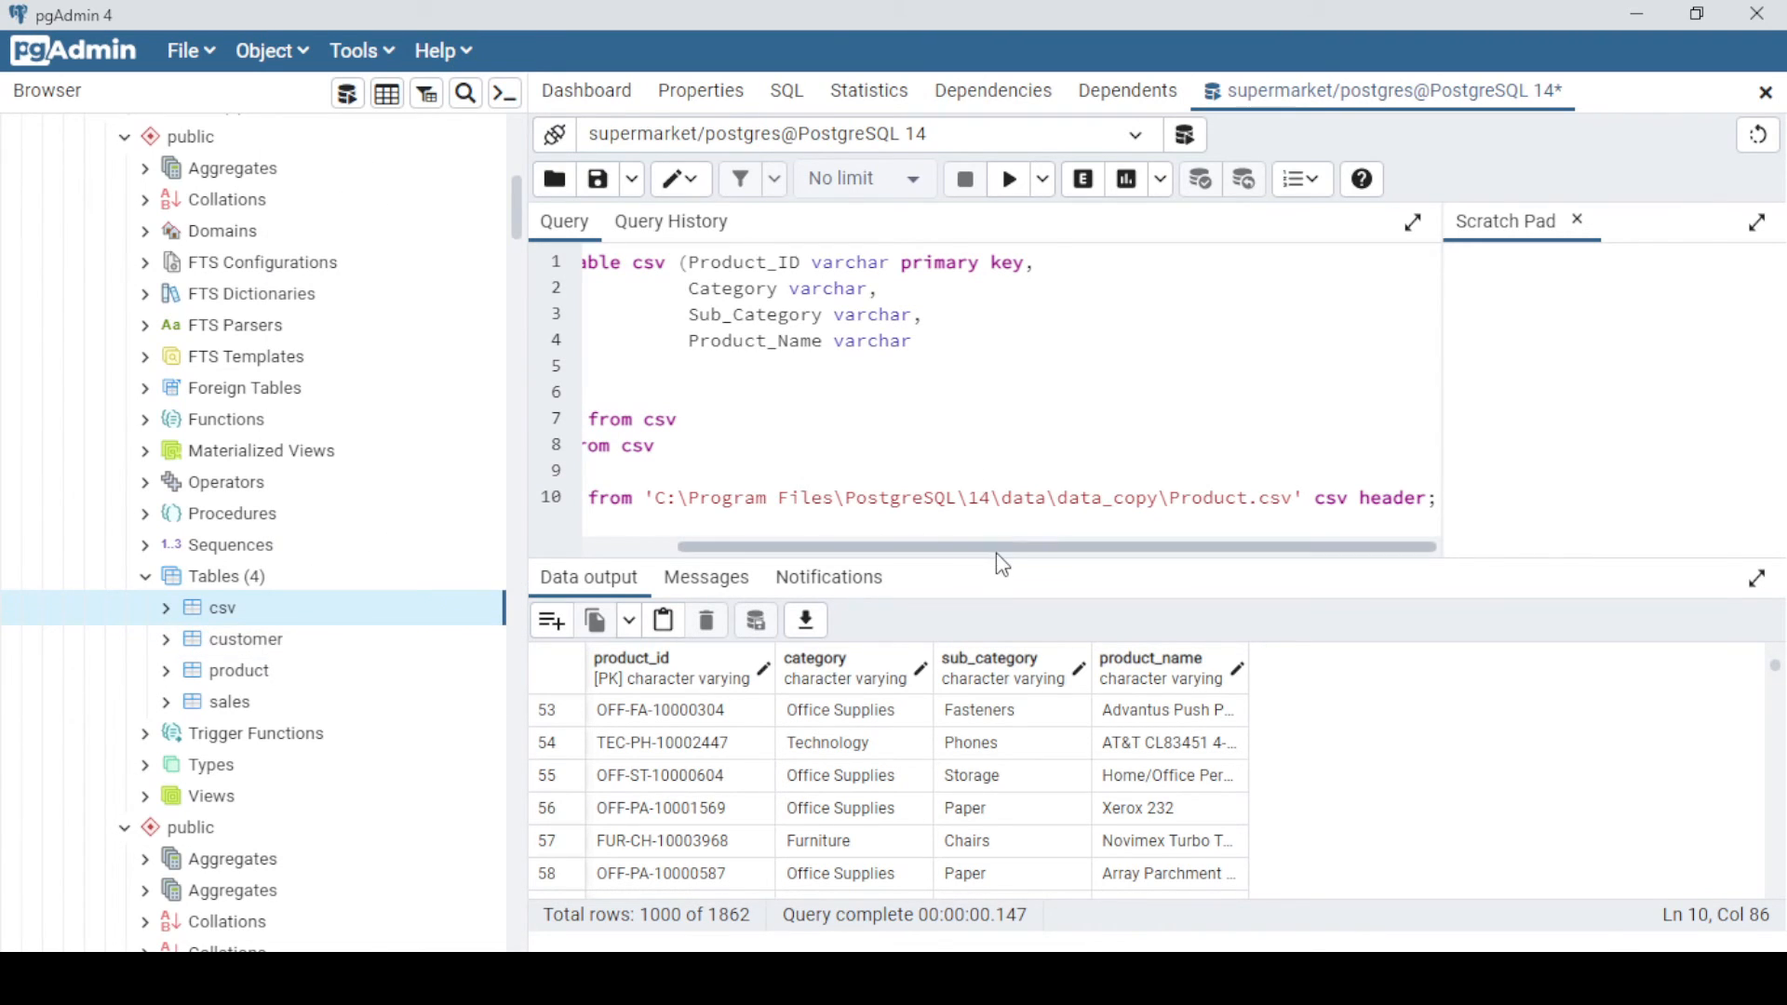
drag(1065, 548, 922, 545)
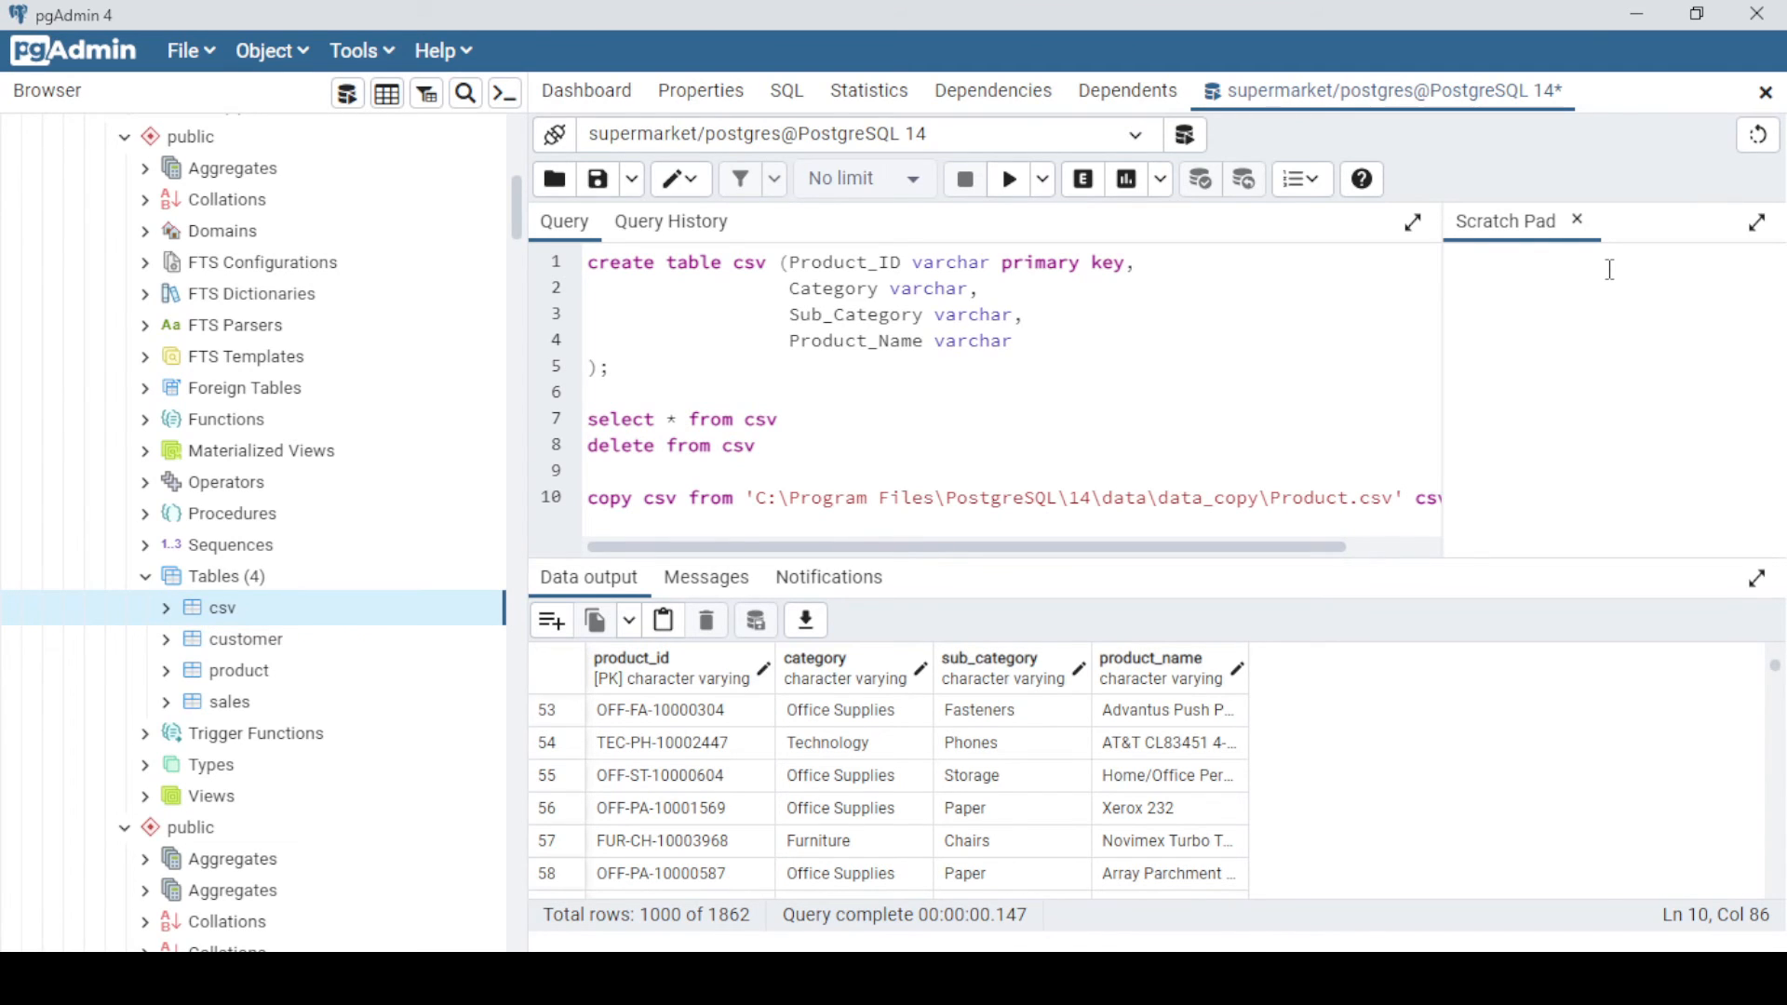
- Minimize the open pgAdmin and Excel windows to reveal the desktop
click(1643, 22)
click(1642, 26)
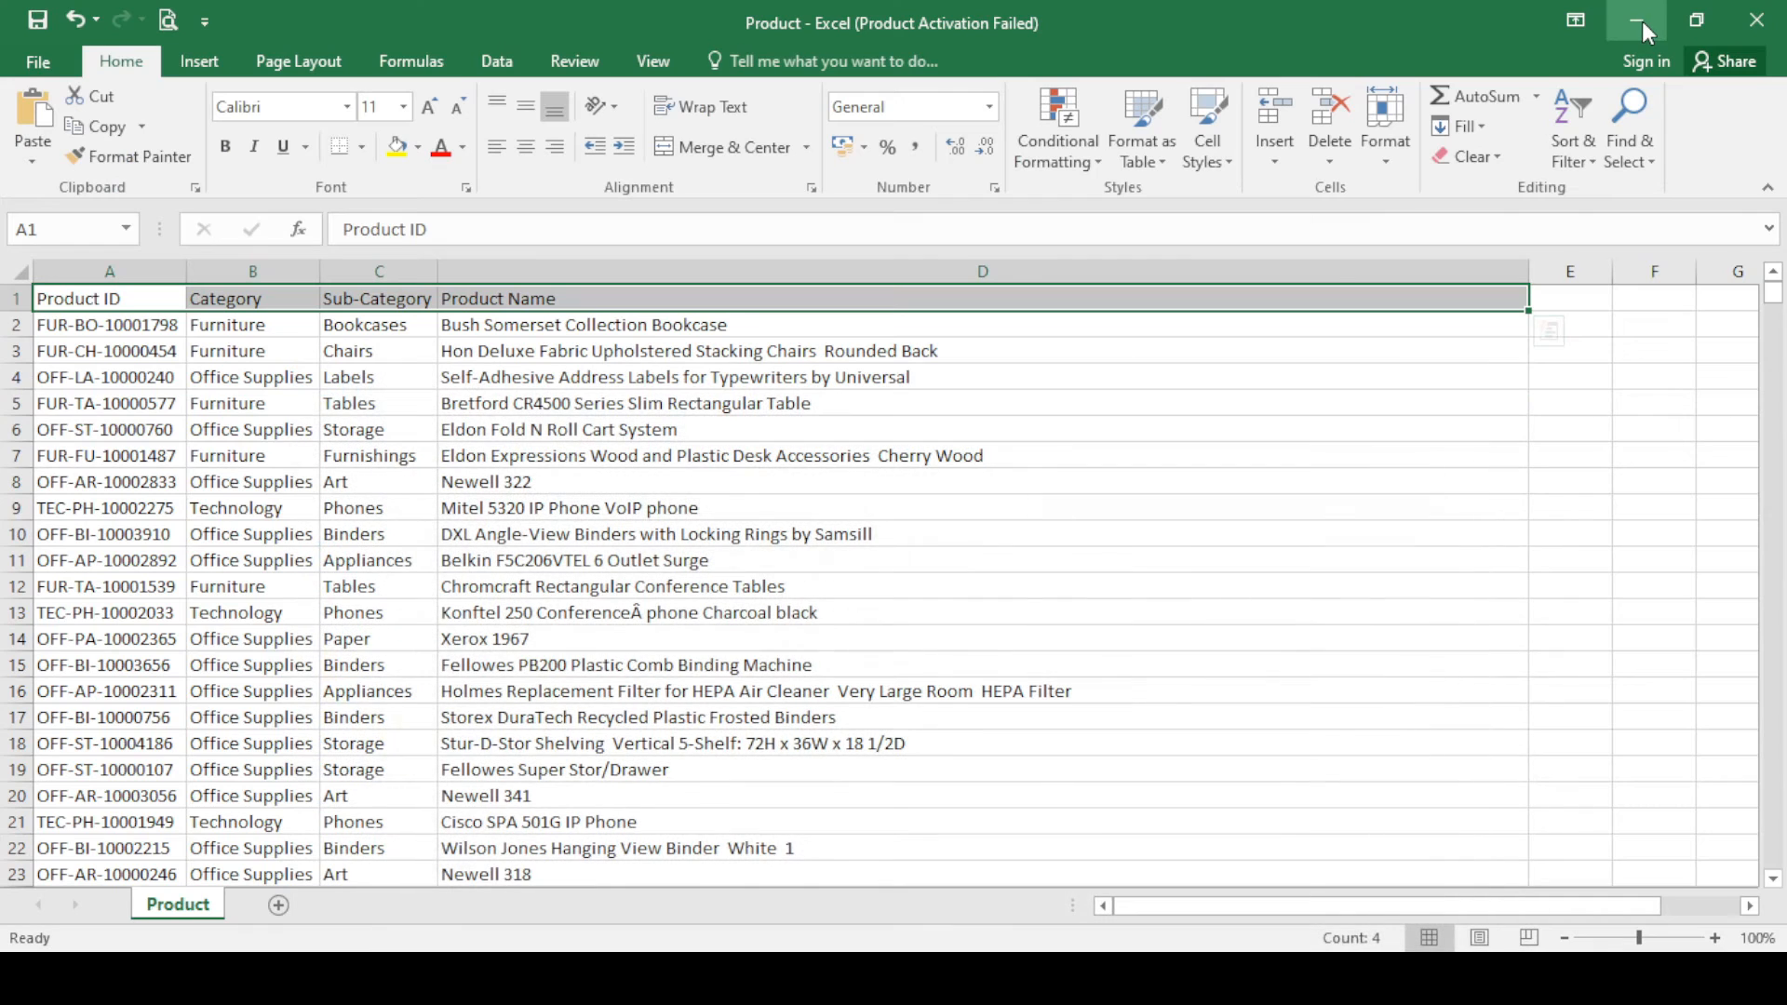
click(1638, 18)
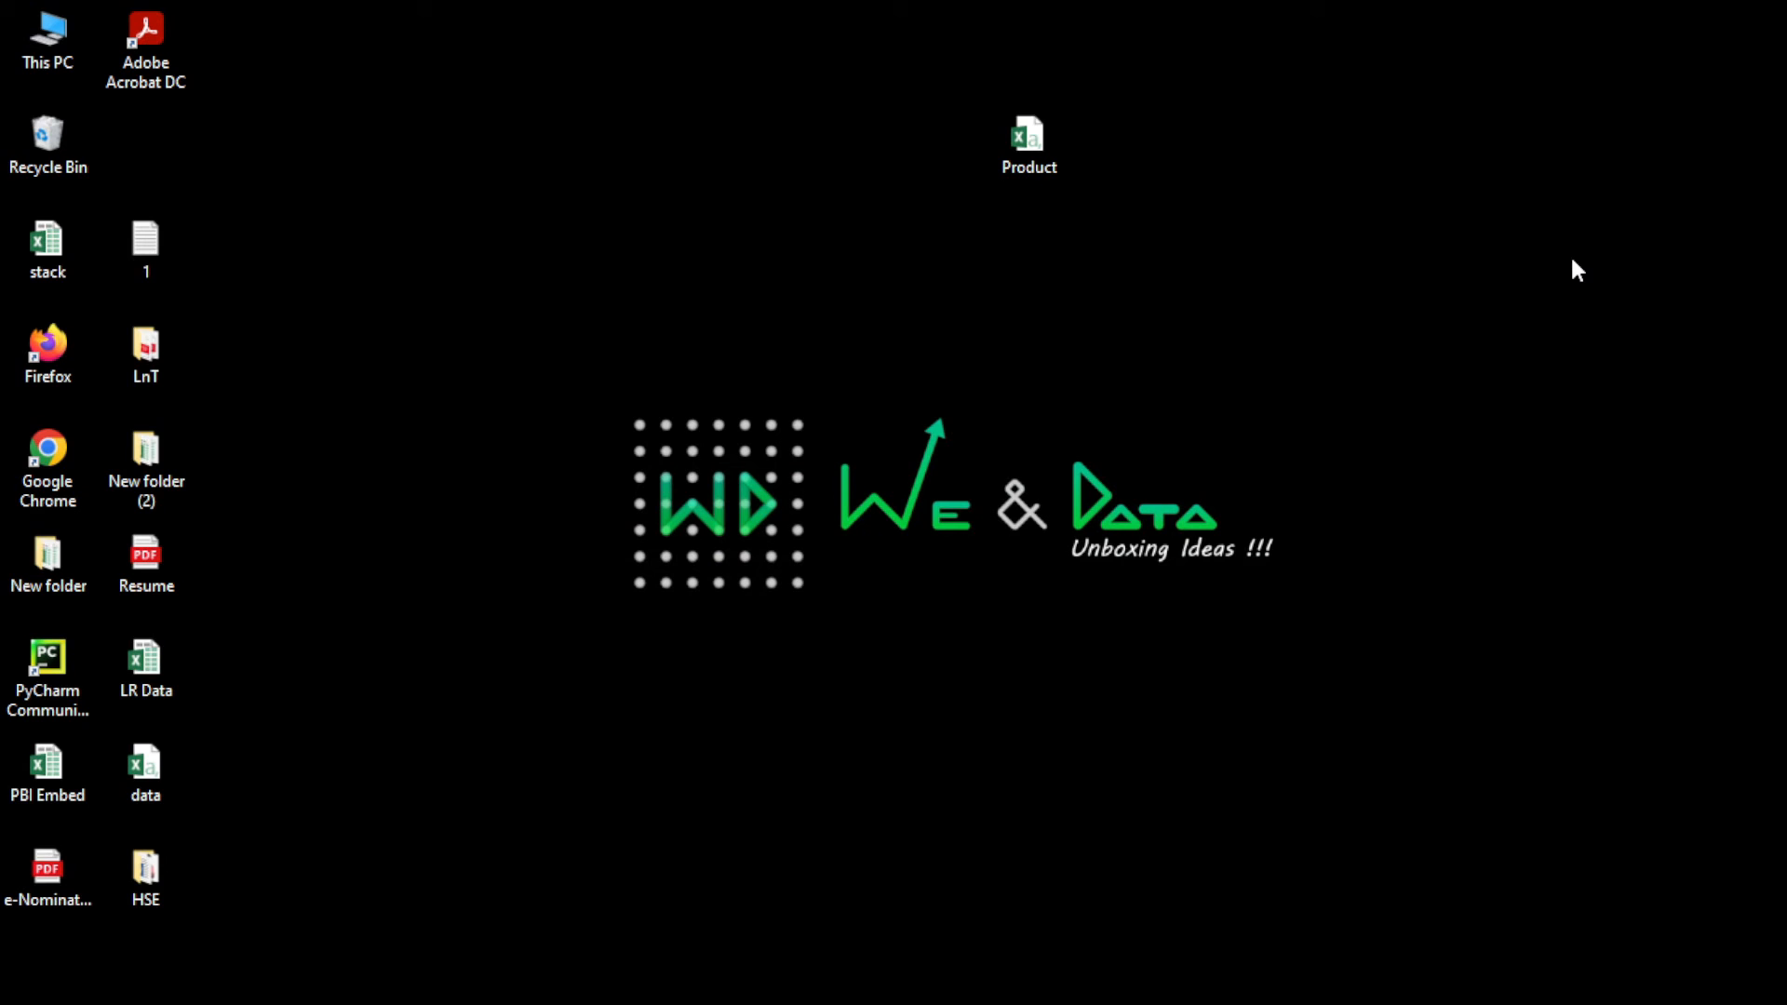